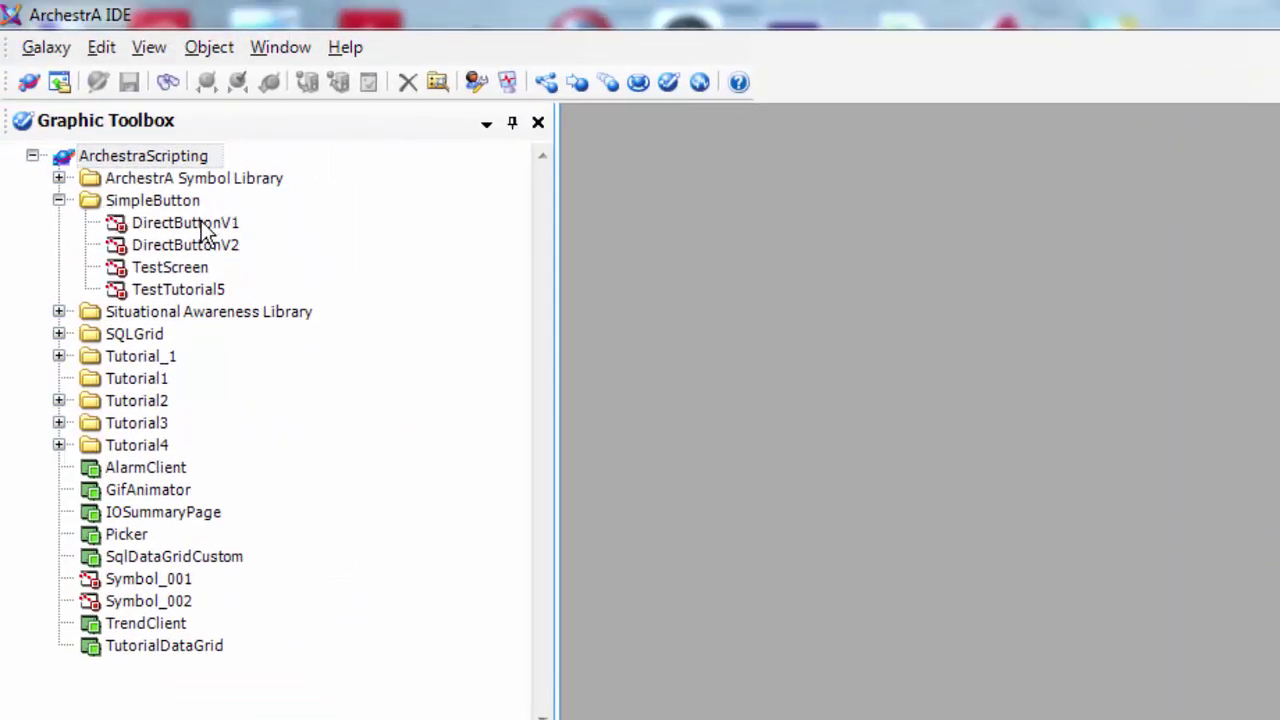
# Create a new graphic toolset named Tutorial5 under ArchestraScripting.
pyautogui.rightClick(190, 160)
pyautogui.moveTo(265, 330)
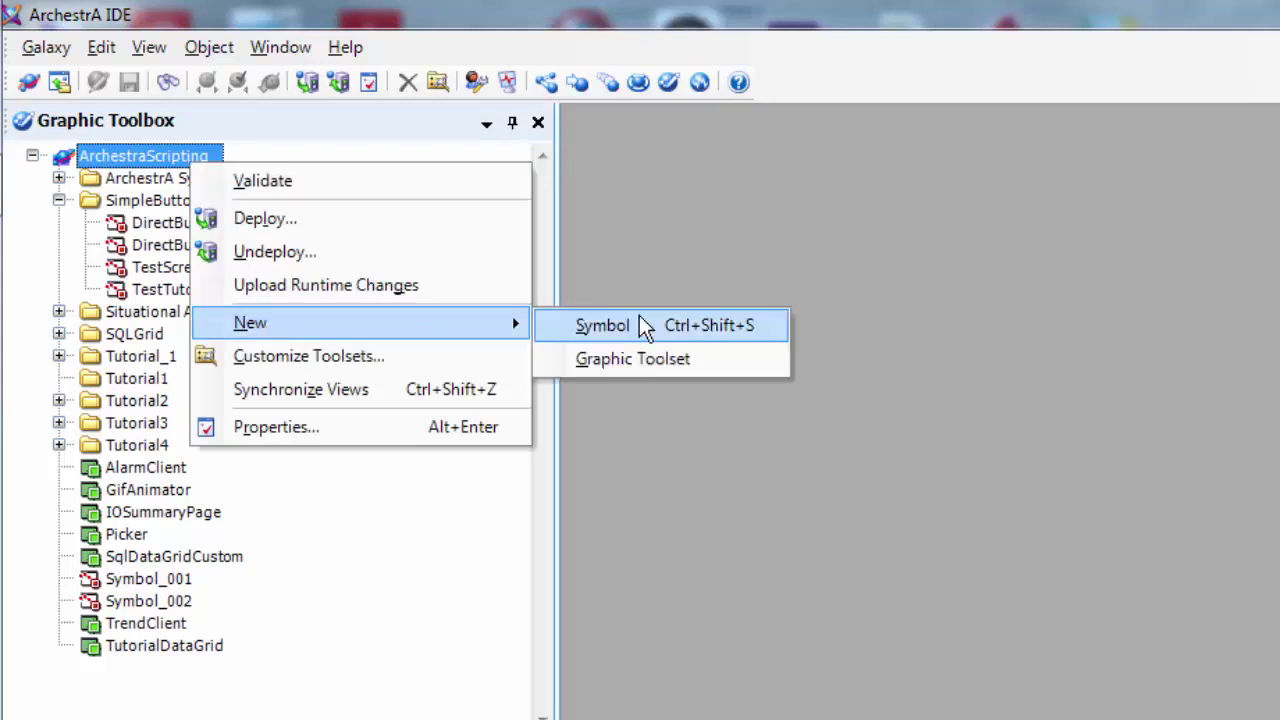
pyautogui.click(634, 360)
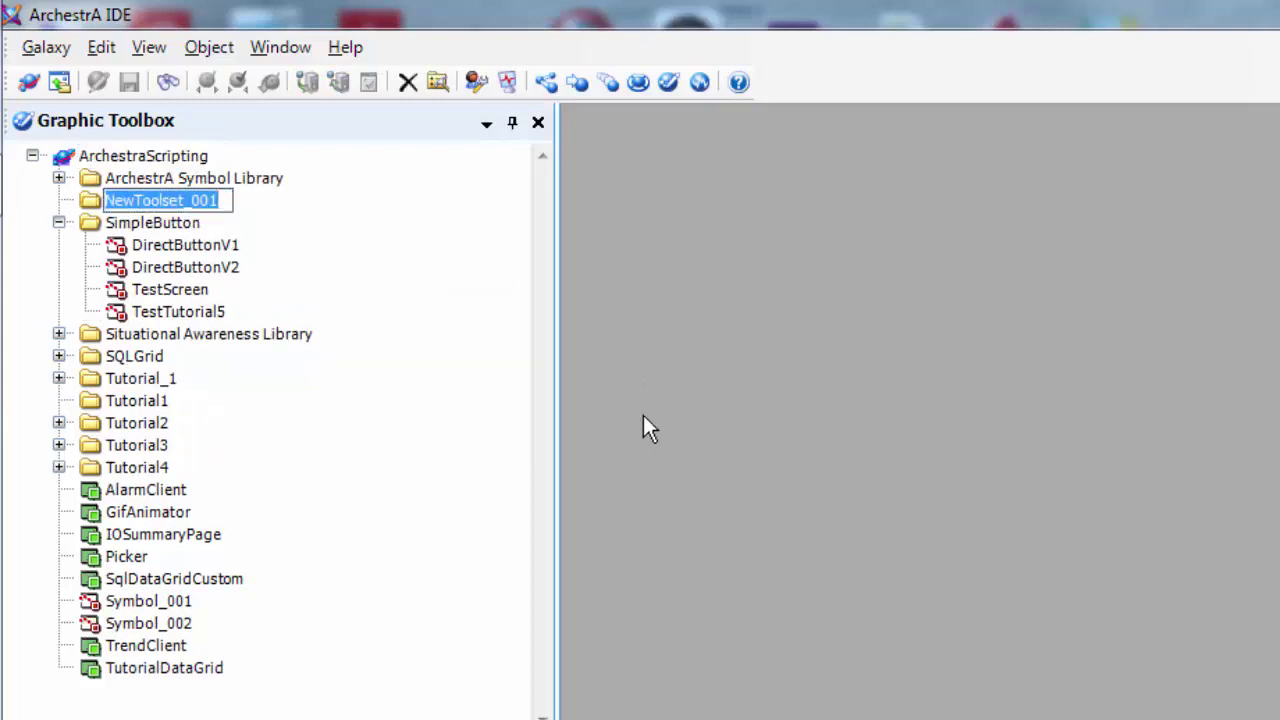
pyautogui.write('Tutorial5')
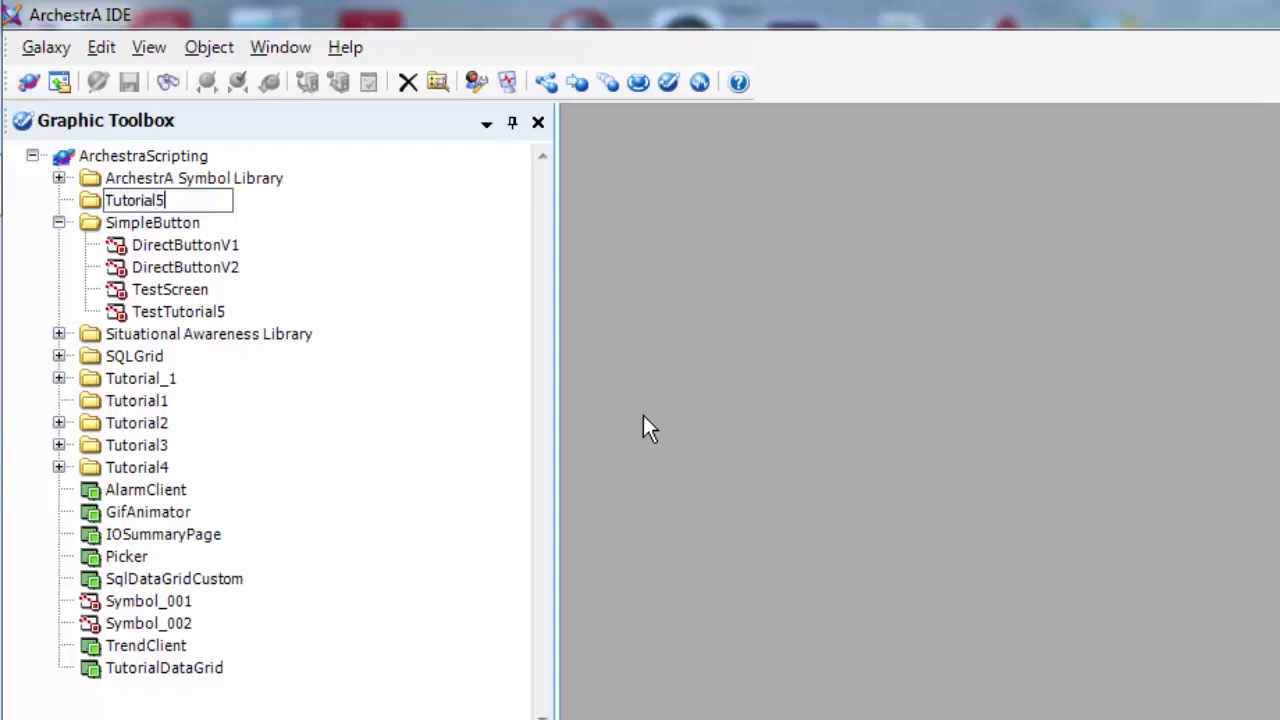
pyautogui.press('Return')
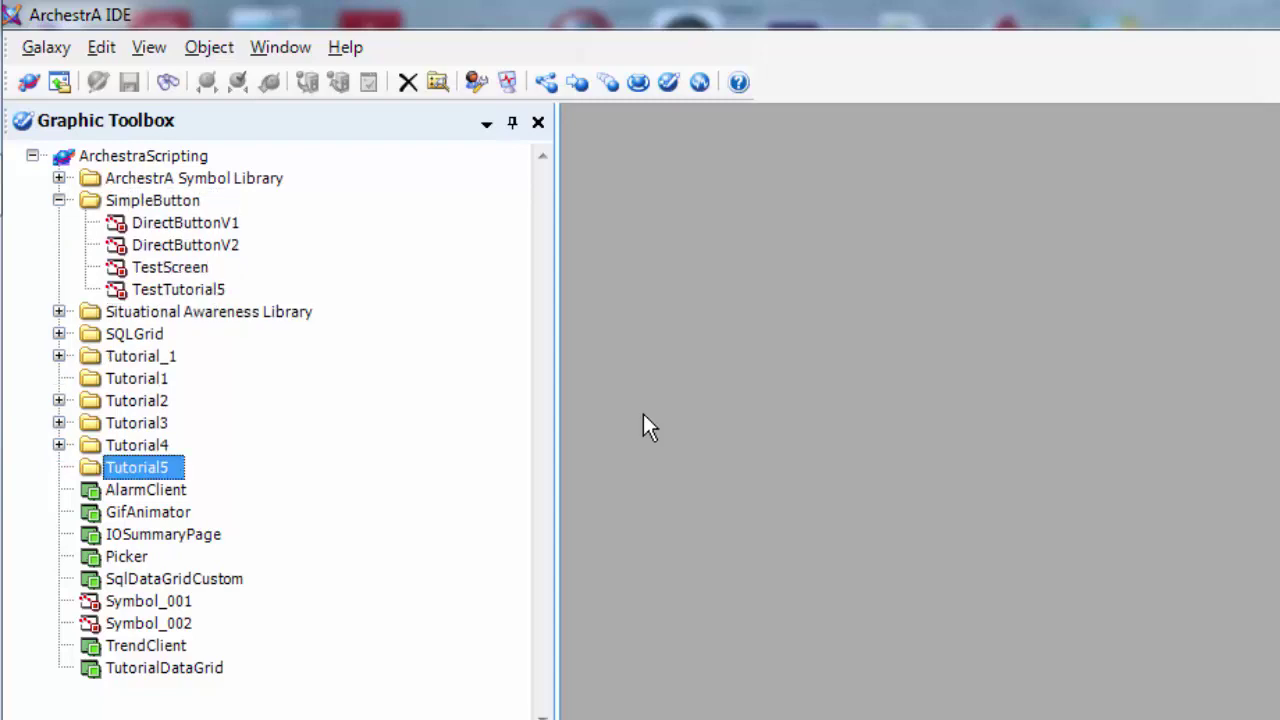
# Add a symbol named Valve to Tutorial5 and open it in the graphic editor.
pyautogui.rightClick(166, 470)
pyautogui.moveTo(259, 592)
pyautogui.click(432, 592)
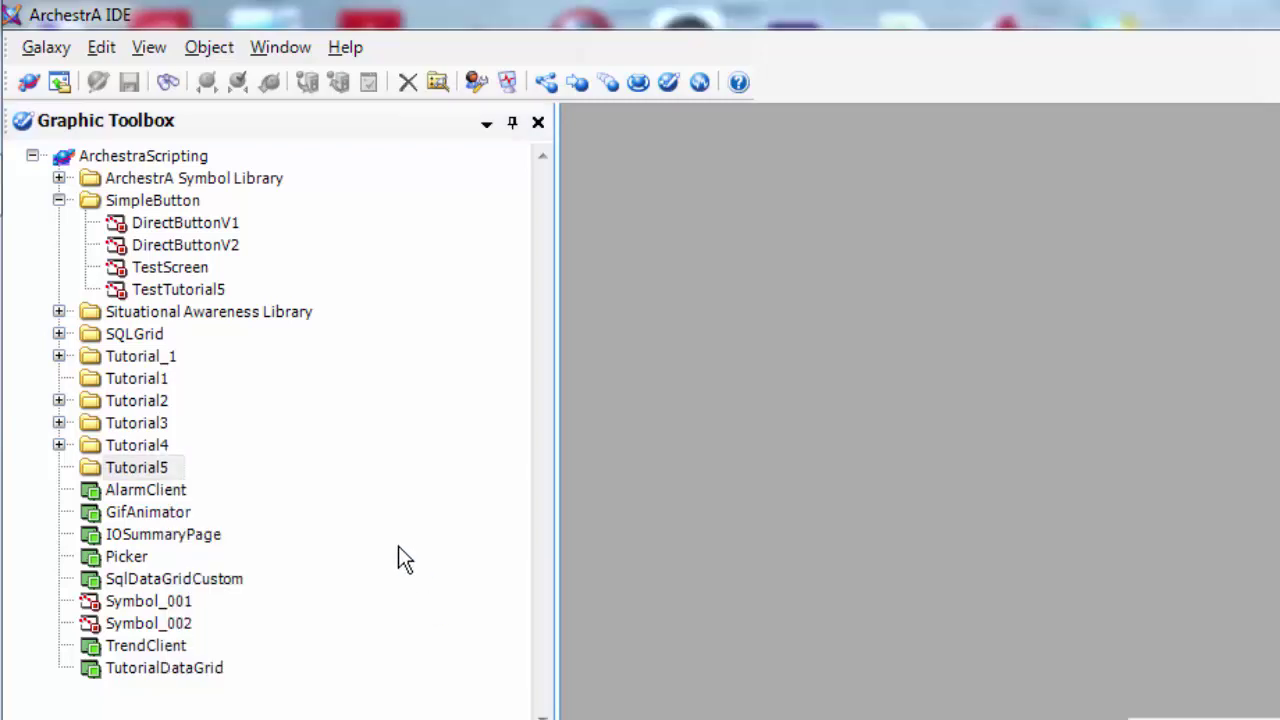
pyautogui.write('Valve')
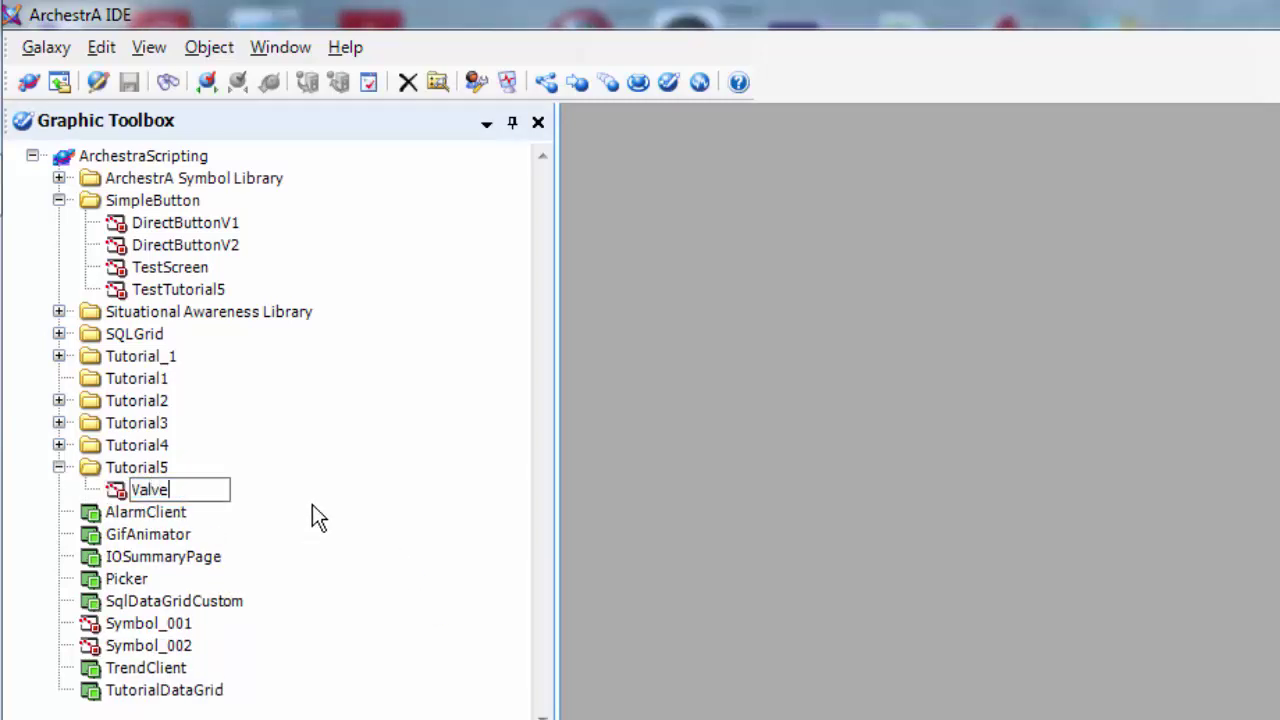
pyautogui.press('Return')
pyautogui.doubleClick(152, 490)
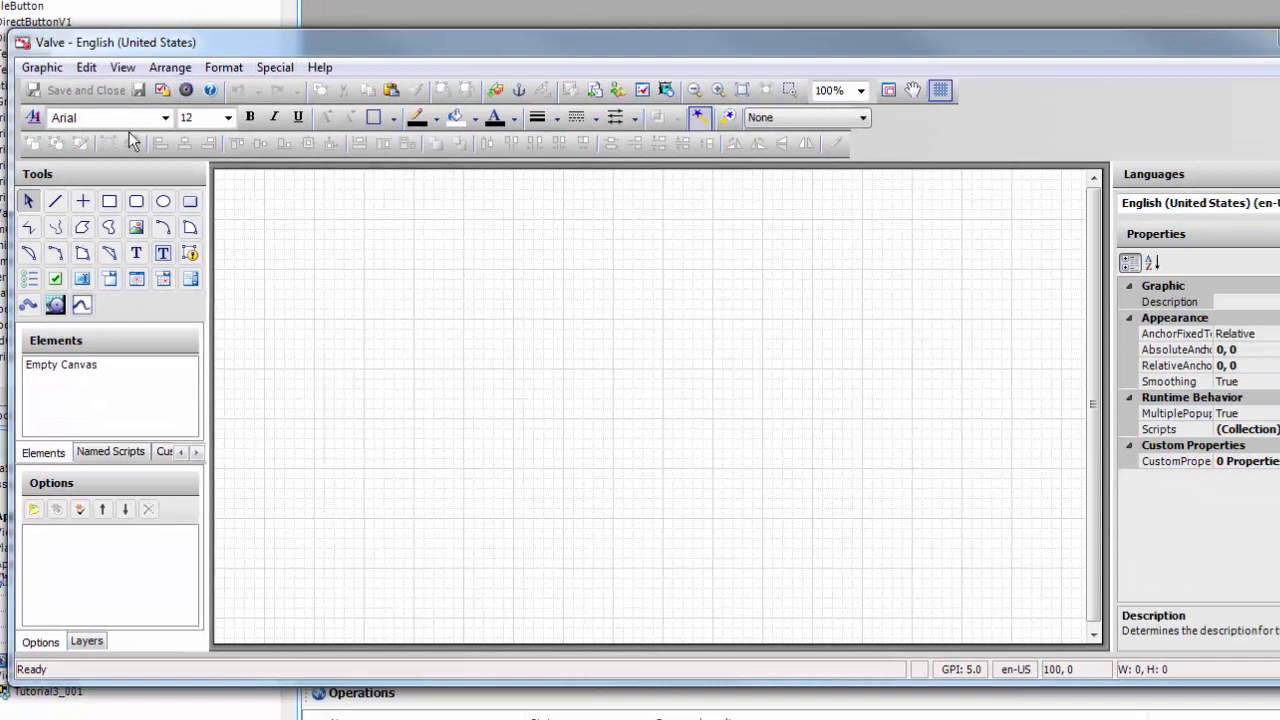
# Draw a horizontal guide line, then sketch and delete a trial triangle.
pyautogui.click(86, 201)
pyautogui.moveTo(263, 220); pyautogui.dragTo(444, 219)
pyautogui.click(341, 346)
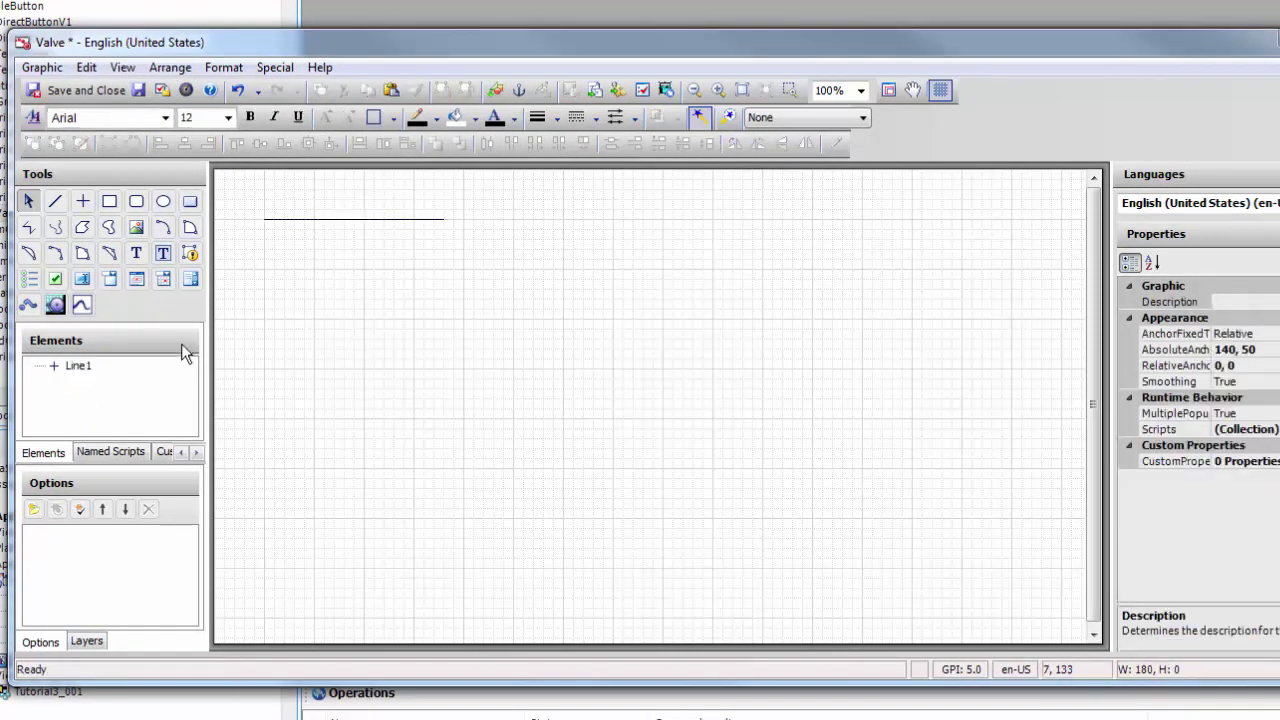
pyautogui.click(84, 229)
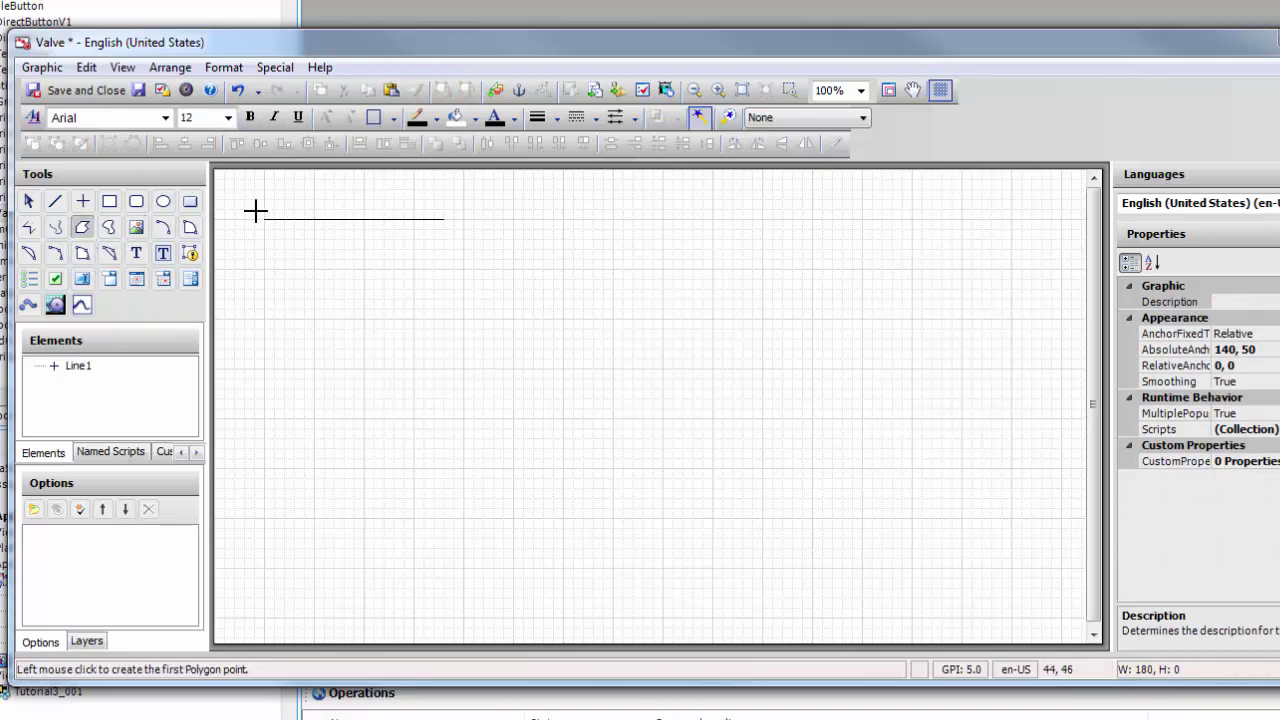
pyautogui.click(262, 203)
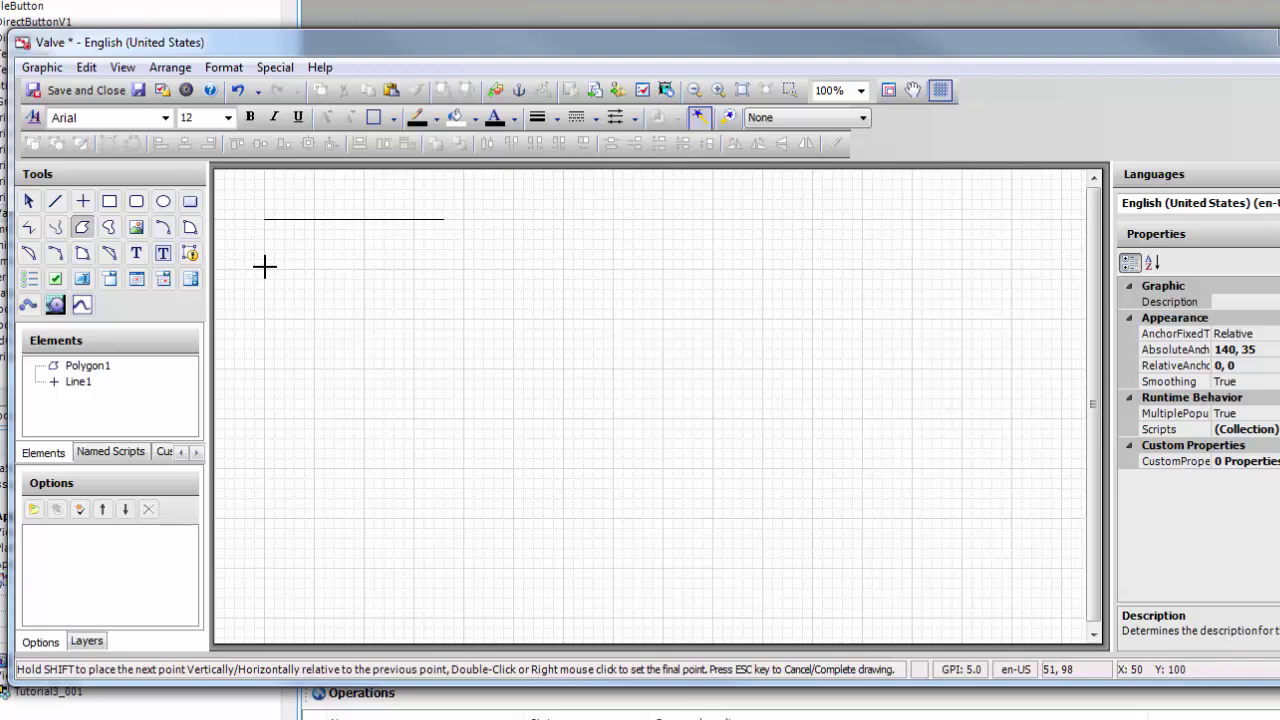
pyautogui.click(264, 266)
pyautogui.doubleClick(364, 238)
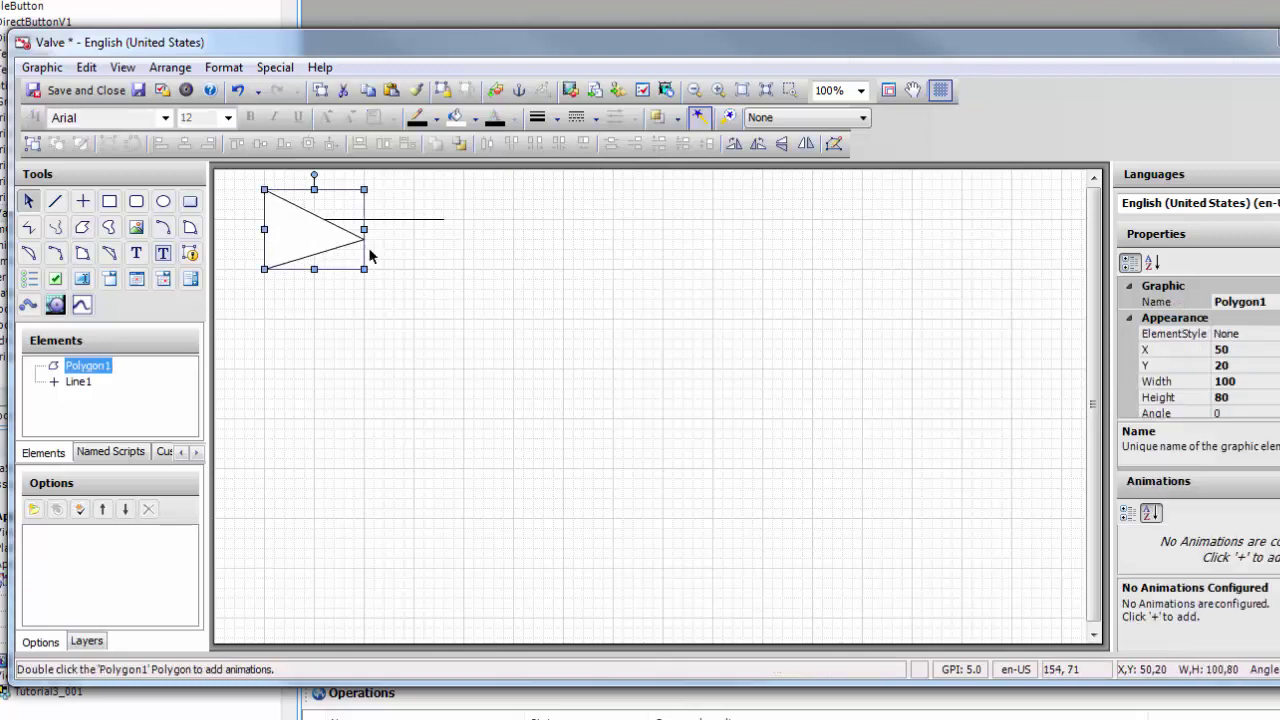
pyautogui.press('Delete')
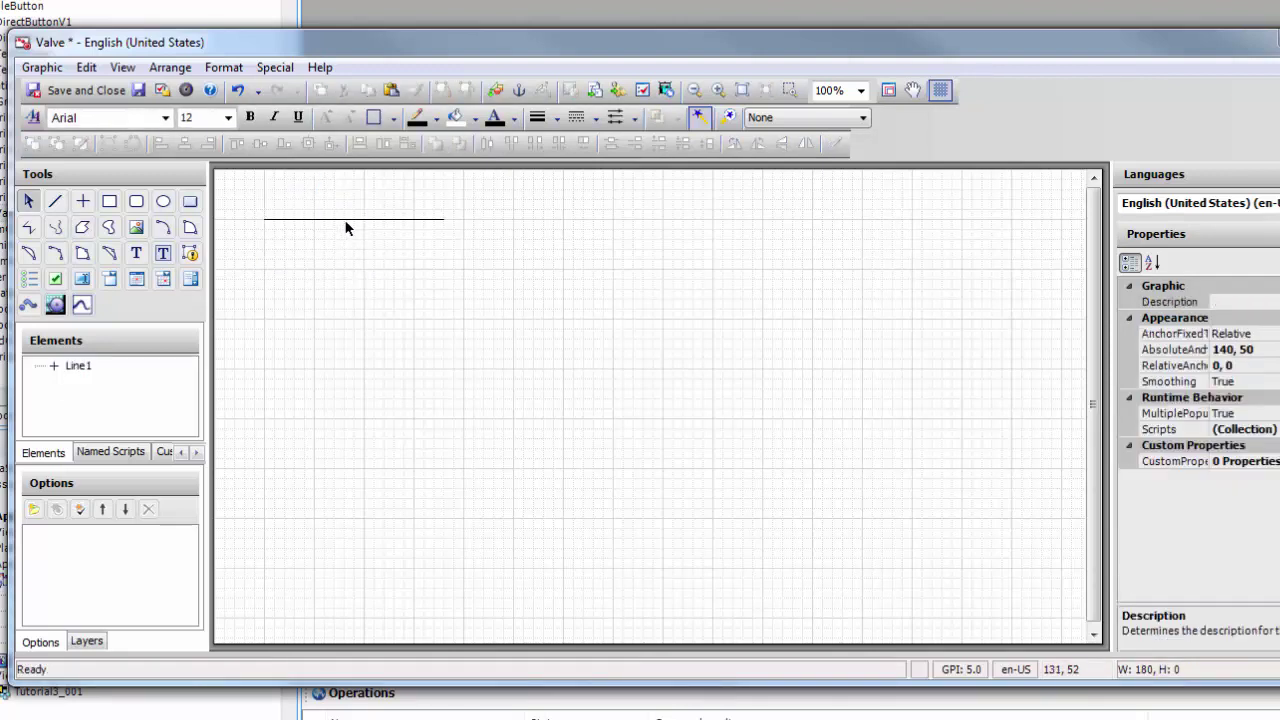
# Center and lengthen the line to 200, then draw a triangle pointing to its right end.
pyautogui.moveTo(345, 222); pyautogui.dragTo(558, 322)
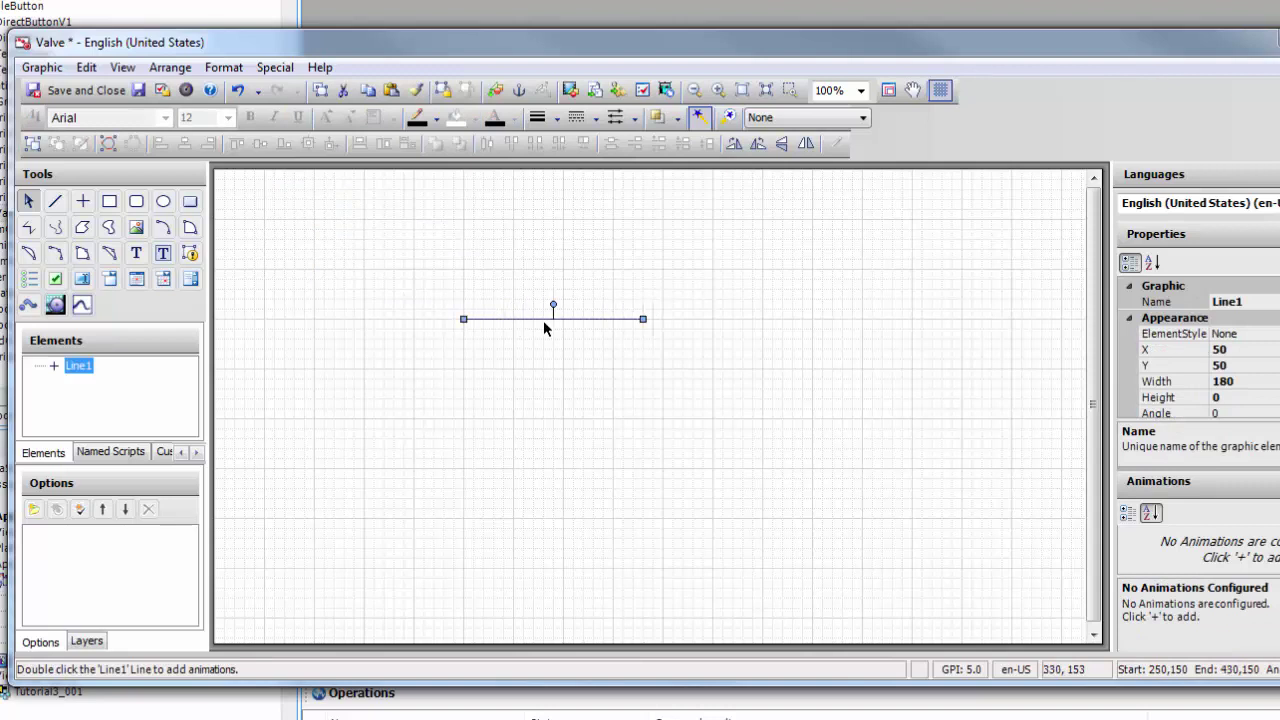
pyautogui.moveTo(643, 319); pyautogui.dragTo(663, 319)
pyautogui.click(493, 459)
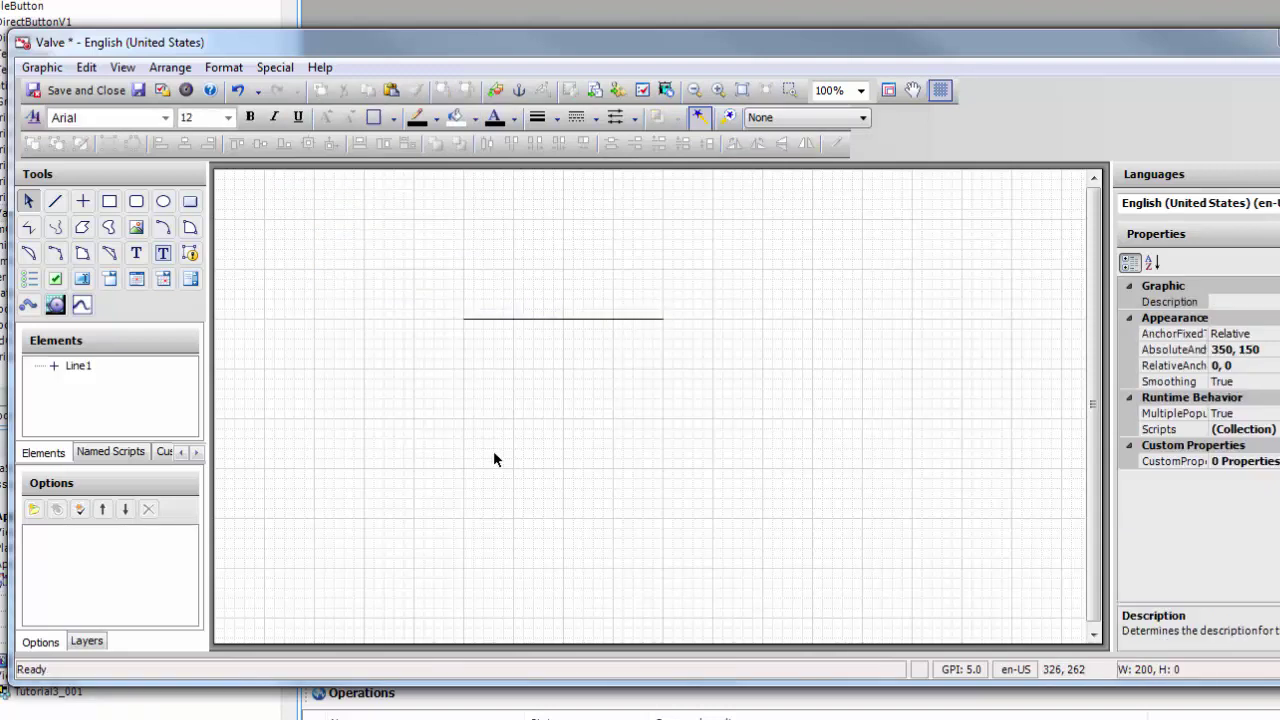
pyautogui.click(82, 227)
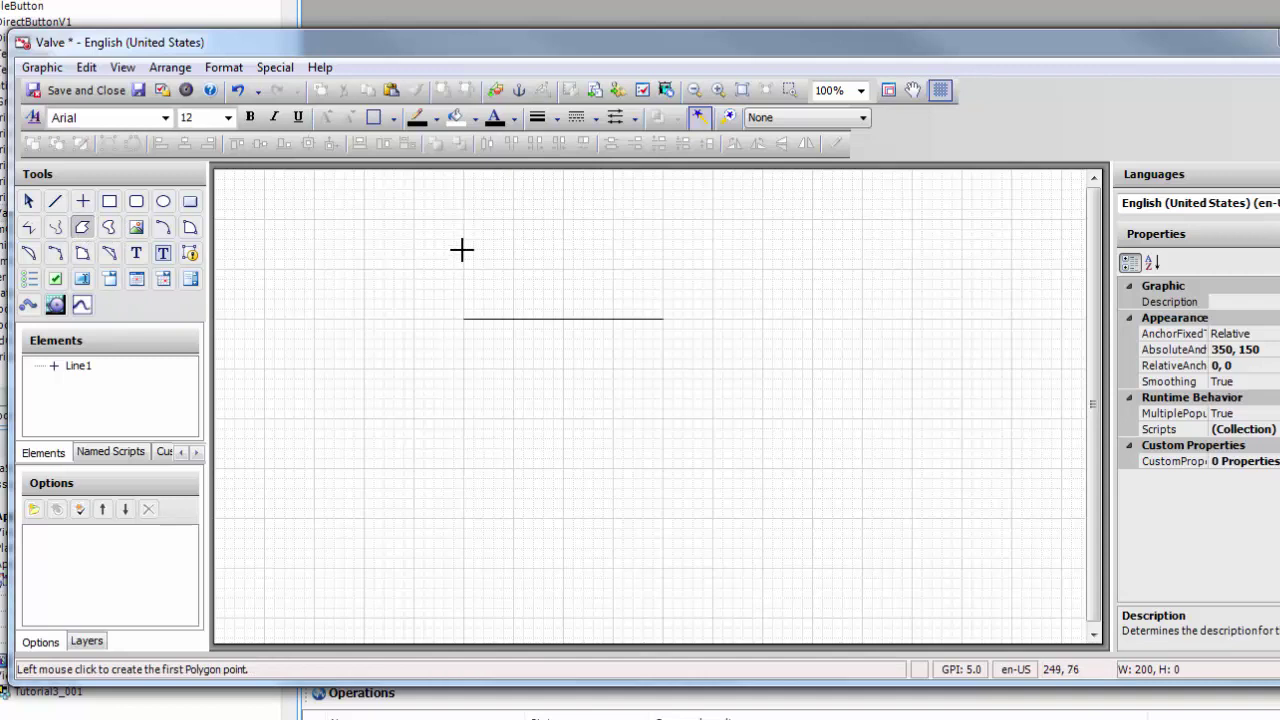
pyautogui.click(463, 228)
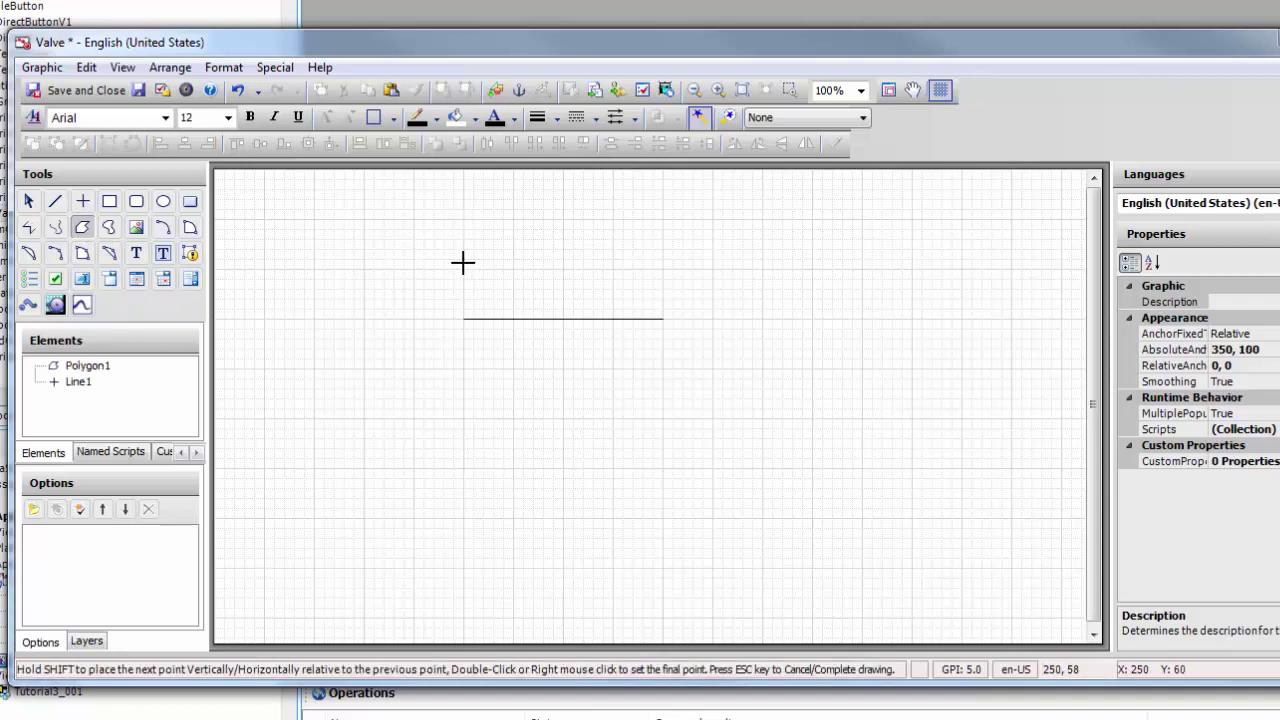
pyautogui.click(465, 419)
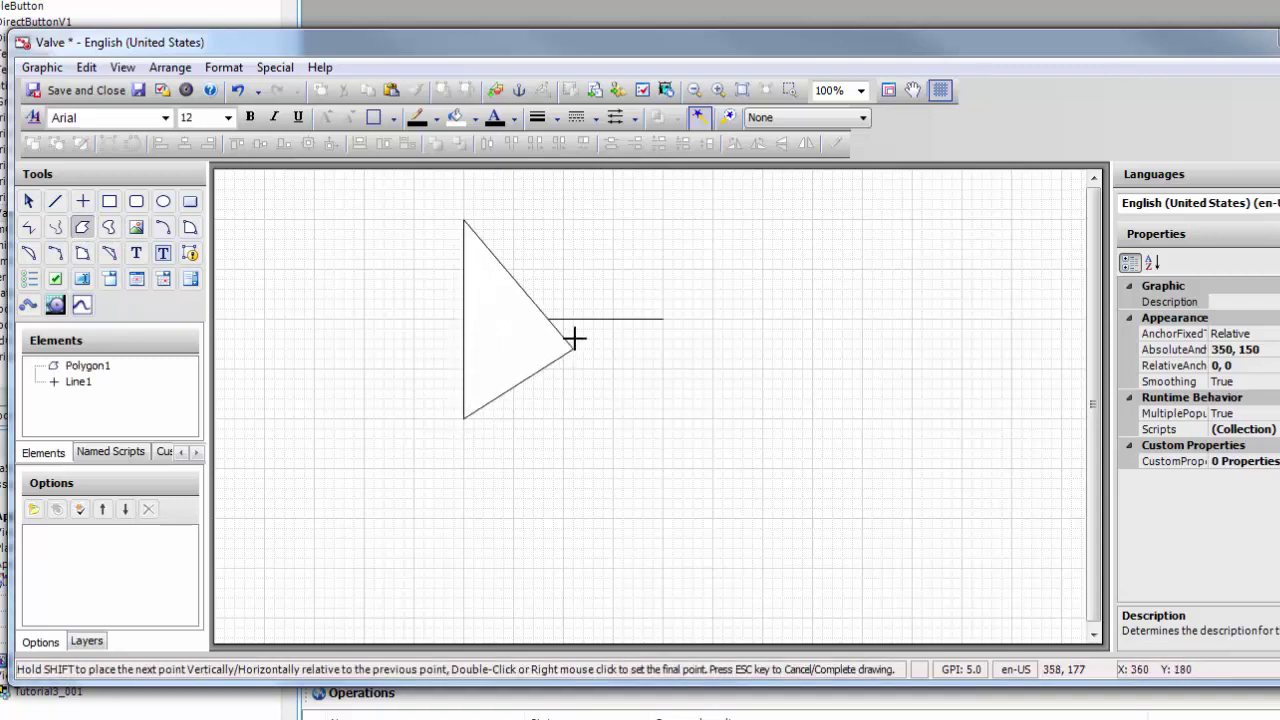
pyautogui.doubleClick(664, 319)
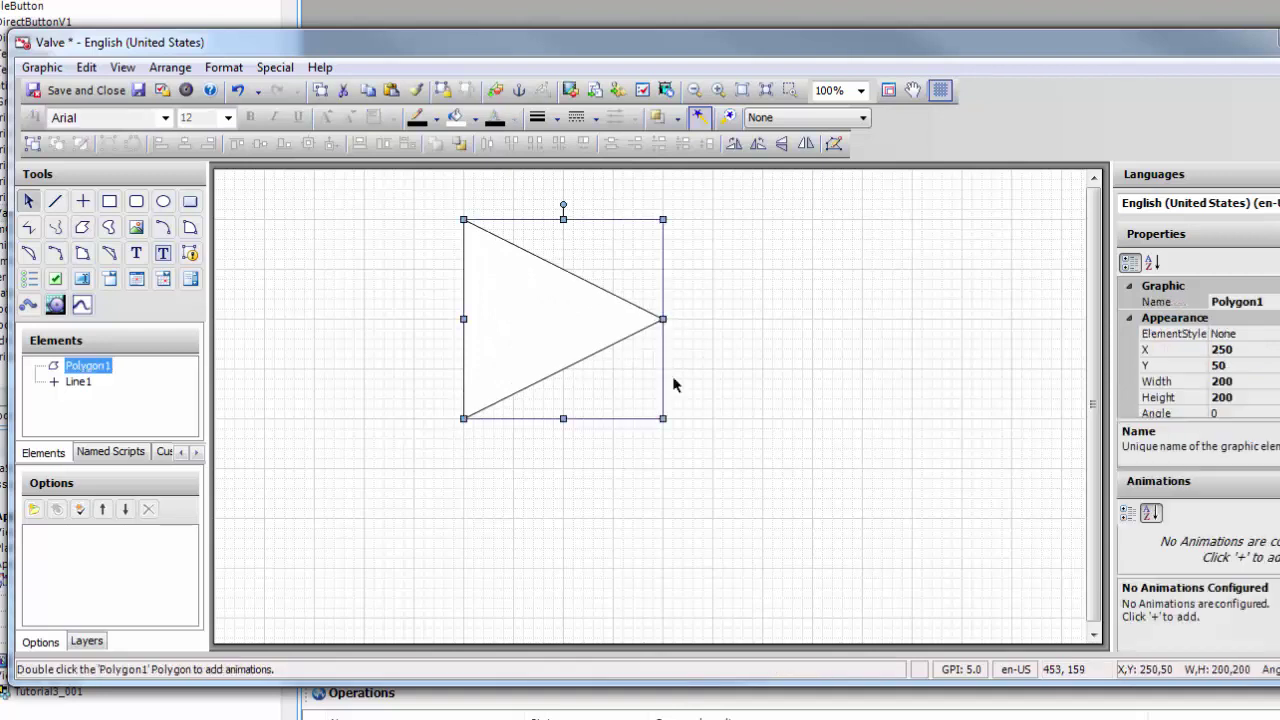
pyautogui.click(640, 405)
pyautogui.click(543, 323)
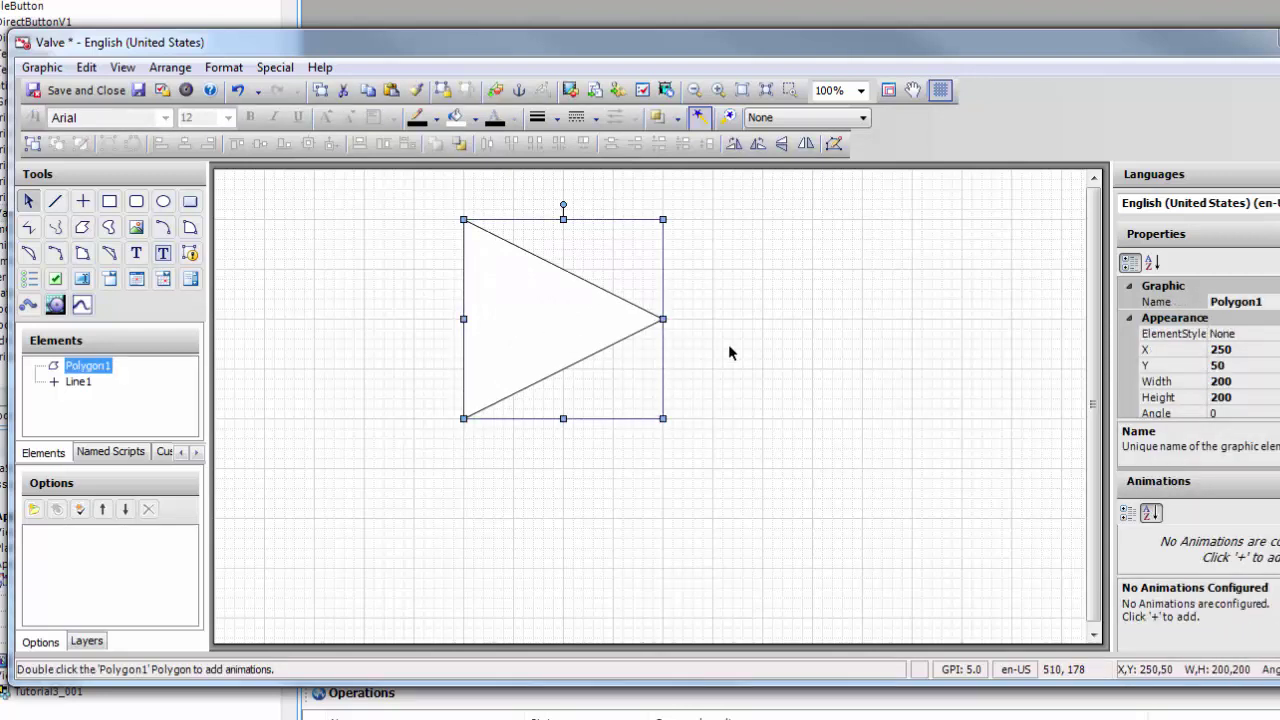
pyautogui.moveTo(477, 349); pyautogui.dragTo(397, 419)
# Delete the line and resize the triangle to 50 × 50 at 250, 100.
pyautogui.click(626, 329)
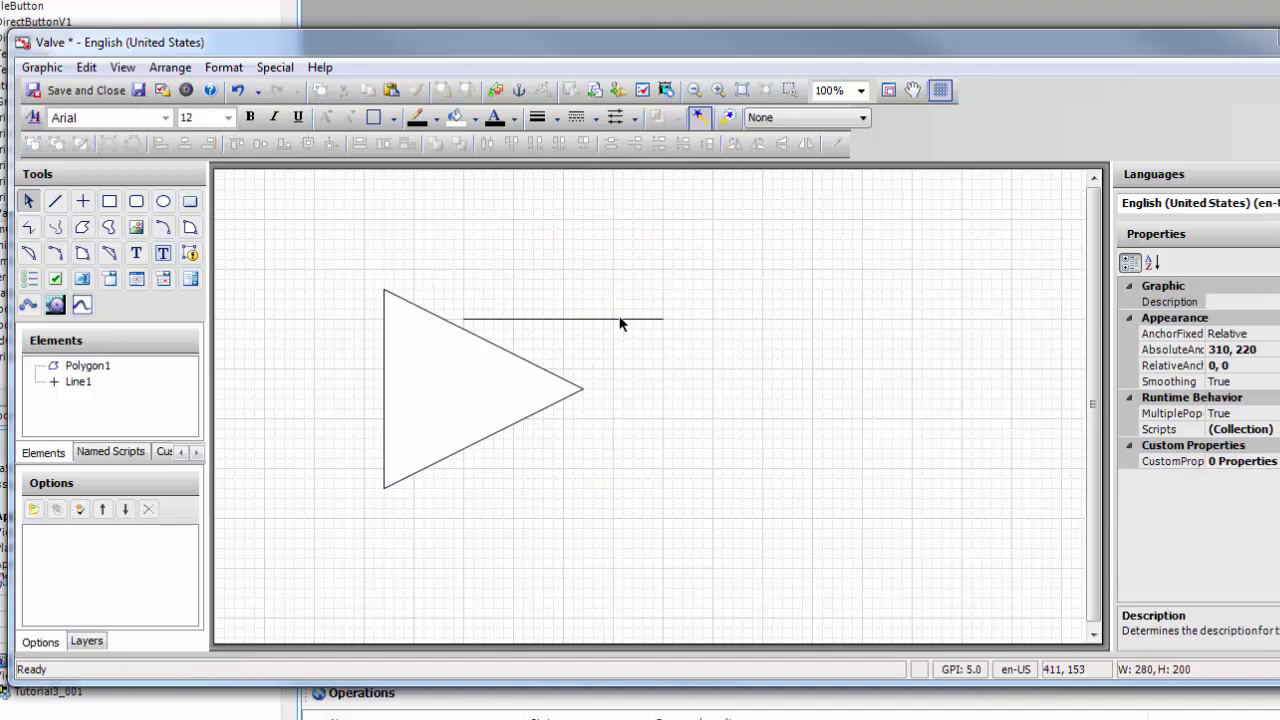
pyautogui.click(620, 321)
pyautogui.press('Delete')
pyautogui.moveTo(473, 370); pyautogui.dragTo(553, 358)
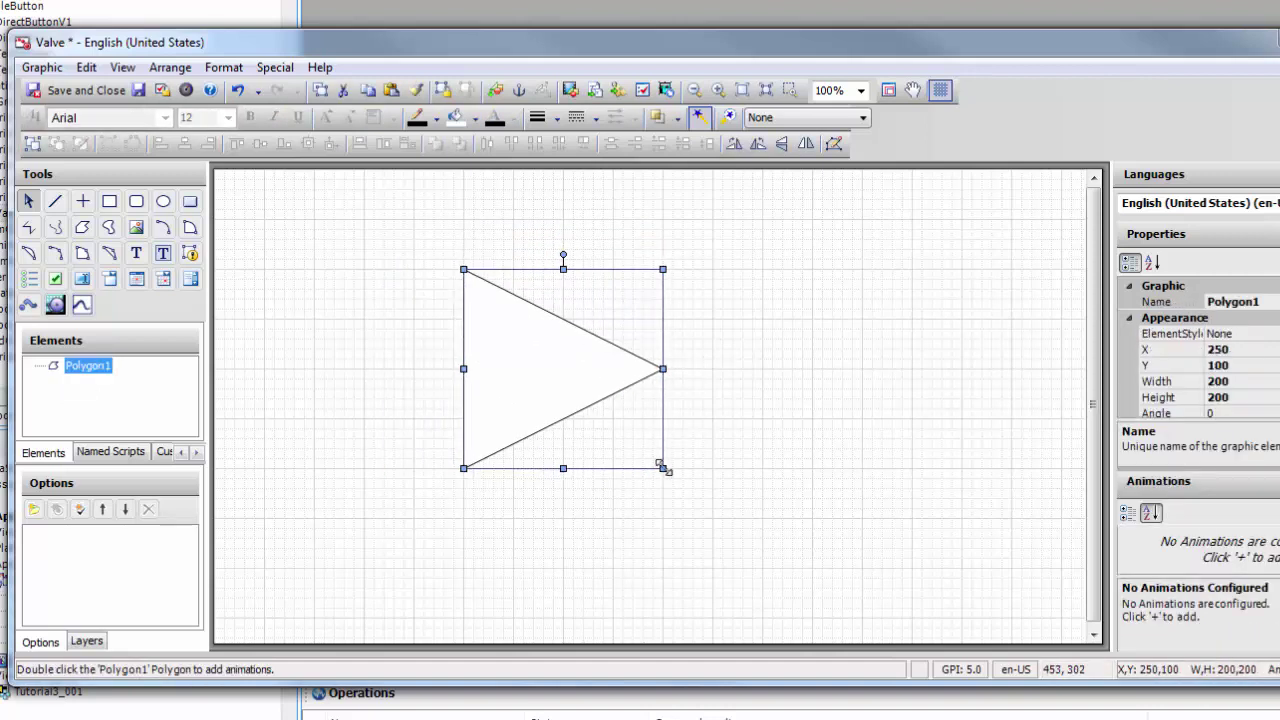
pyautogui.moveTo(661, 466); pyautogui.dragTo(513, 318)
pyautogui.click(488, 323)
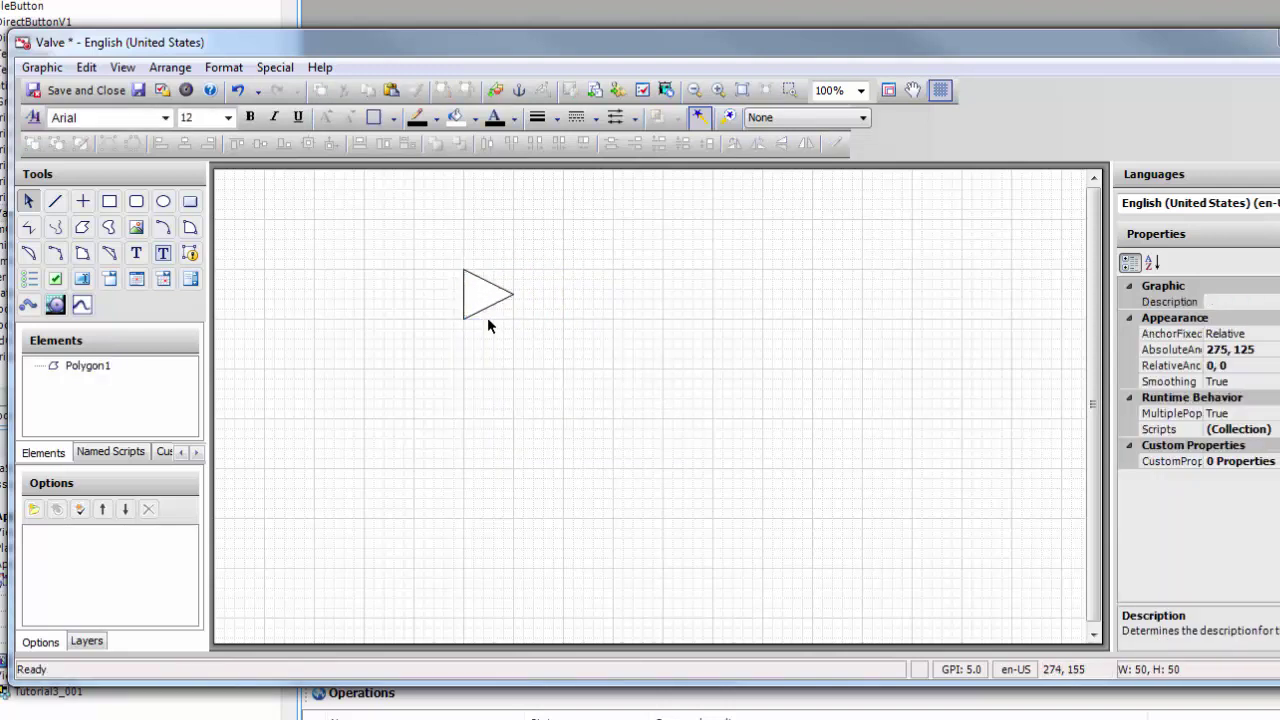
# Duplicate the triangle, flip the copy horizontally, and place it beside the first as a bow-tie.
pyautogui.rightClick(490, 295)
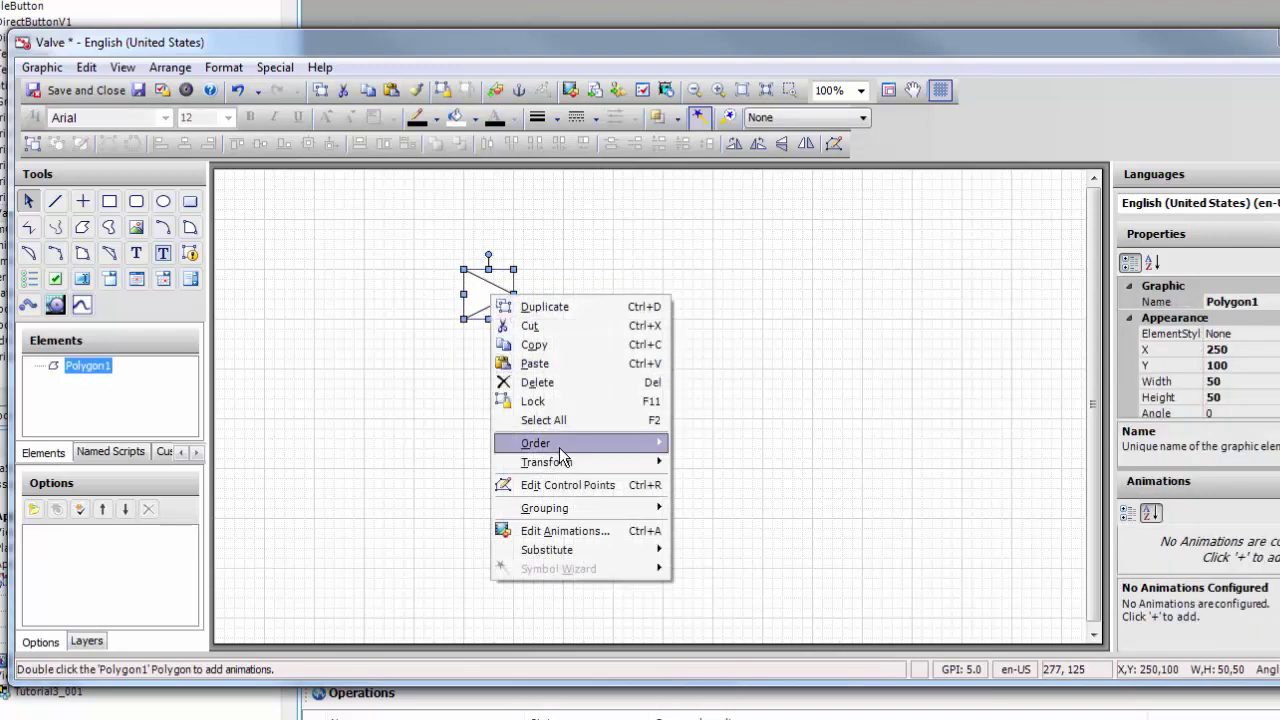
pyautogui.click(566, 316)
pyautogui.rightClick(490, 309)
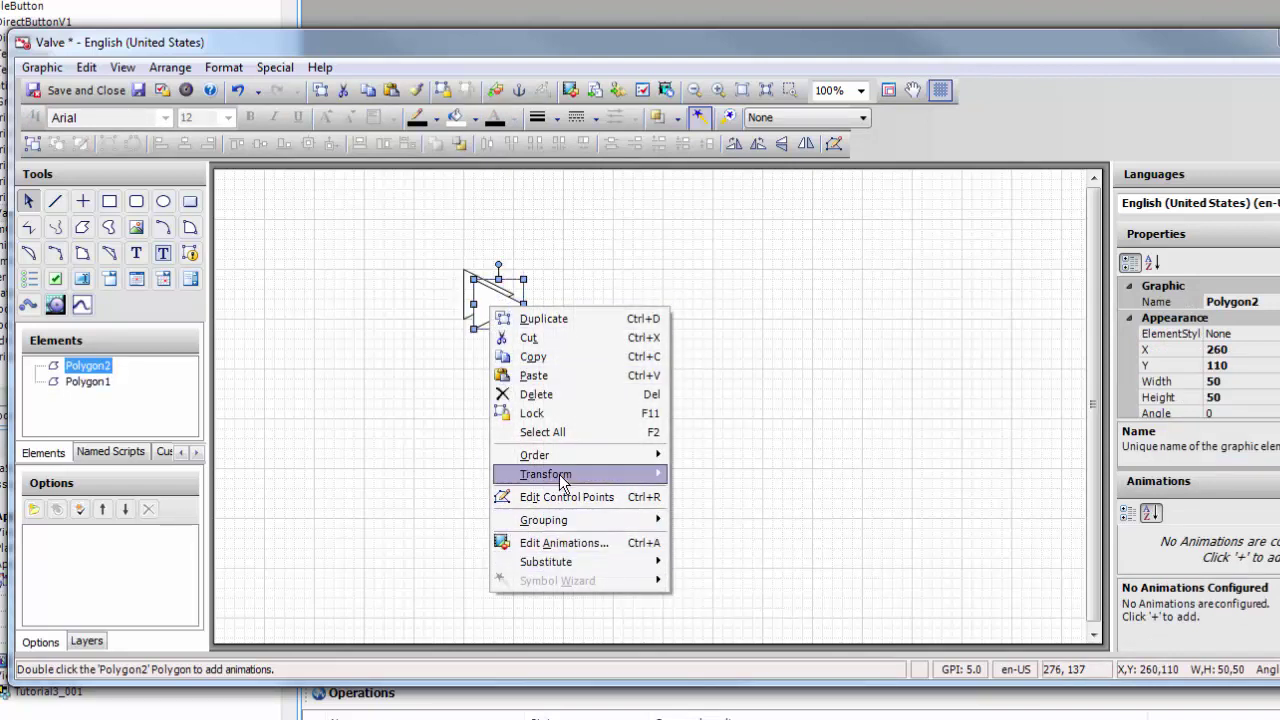
pyautogui.moveTo(560, 474)
pyautogui.click(690, 535)
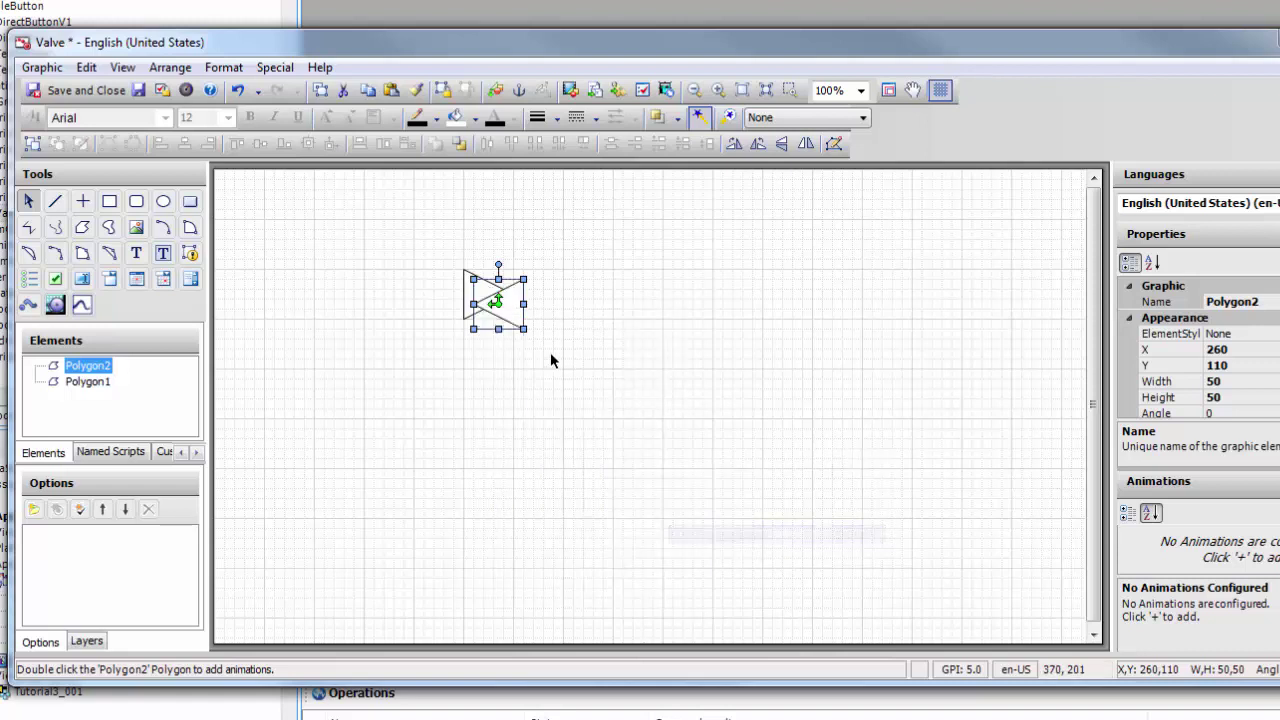
pyautogui.moveTo(514, 317); pyautogui.dragTo(556, 307)
pyautogui.click(435, 261)
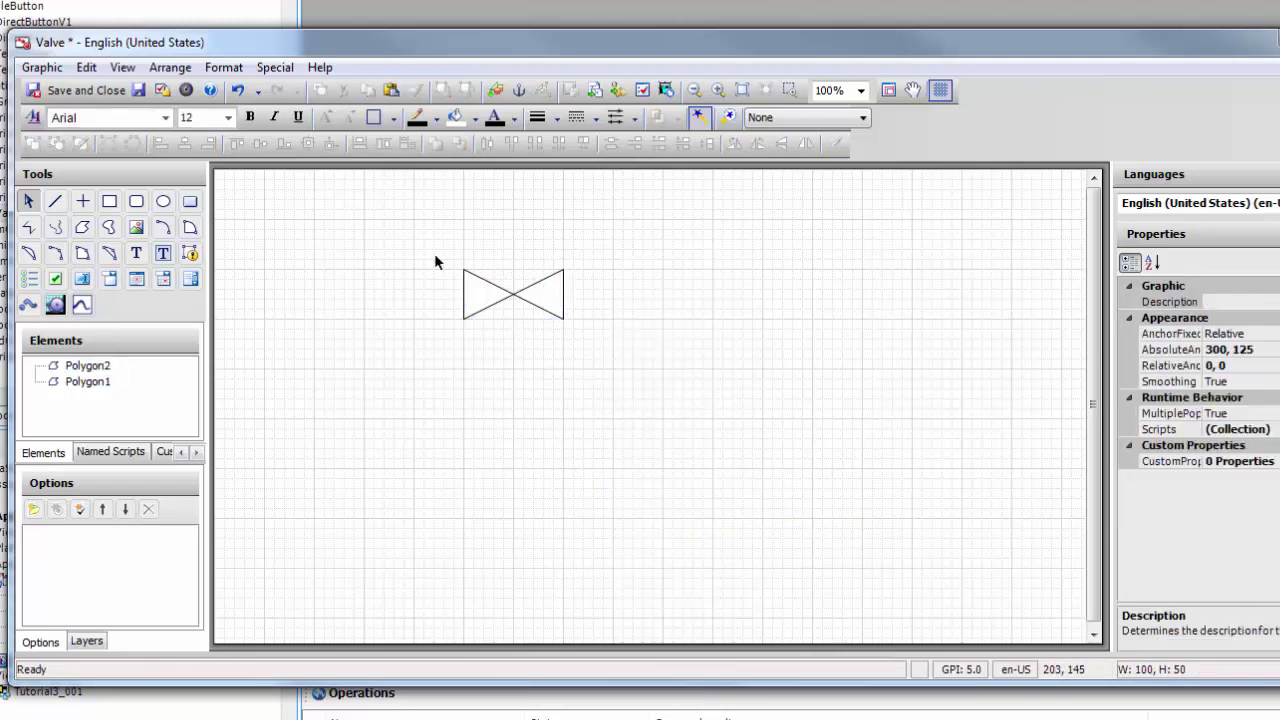
pyautogui.hotkey('ctrl', 'a')
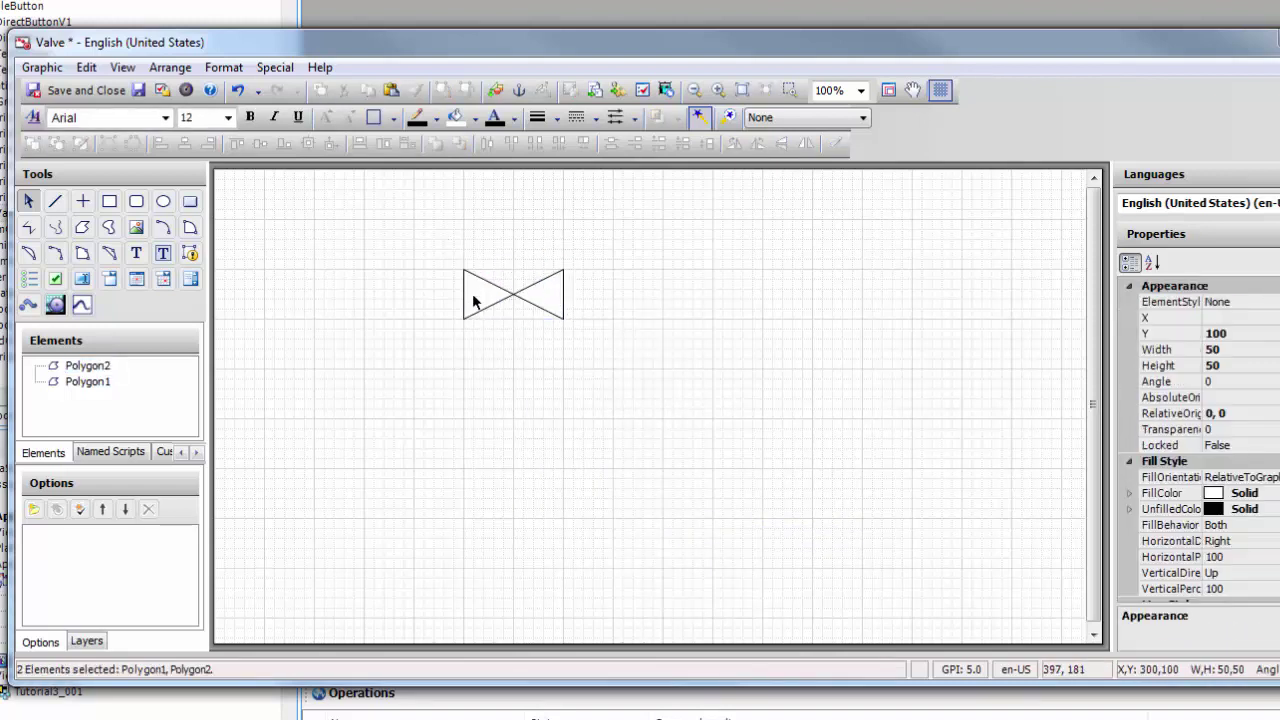
pyautogui.click(470, 348)
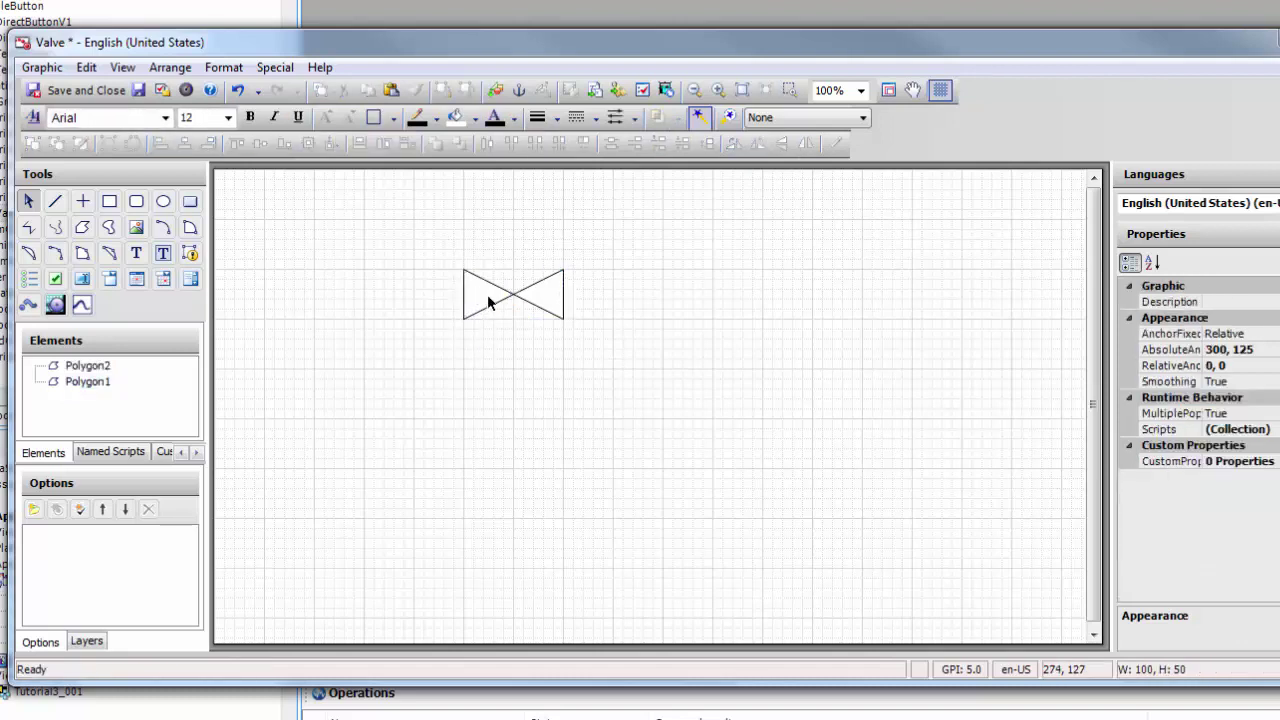
# Start adding a Fill Style animation to Polygon1, then cancel without changes.
pyautogui.doubleClick(487, 294)
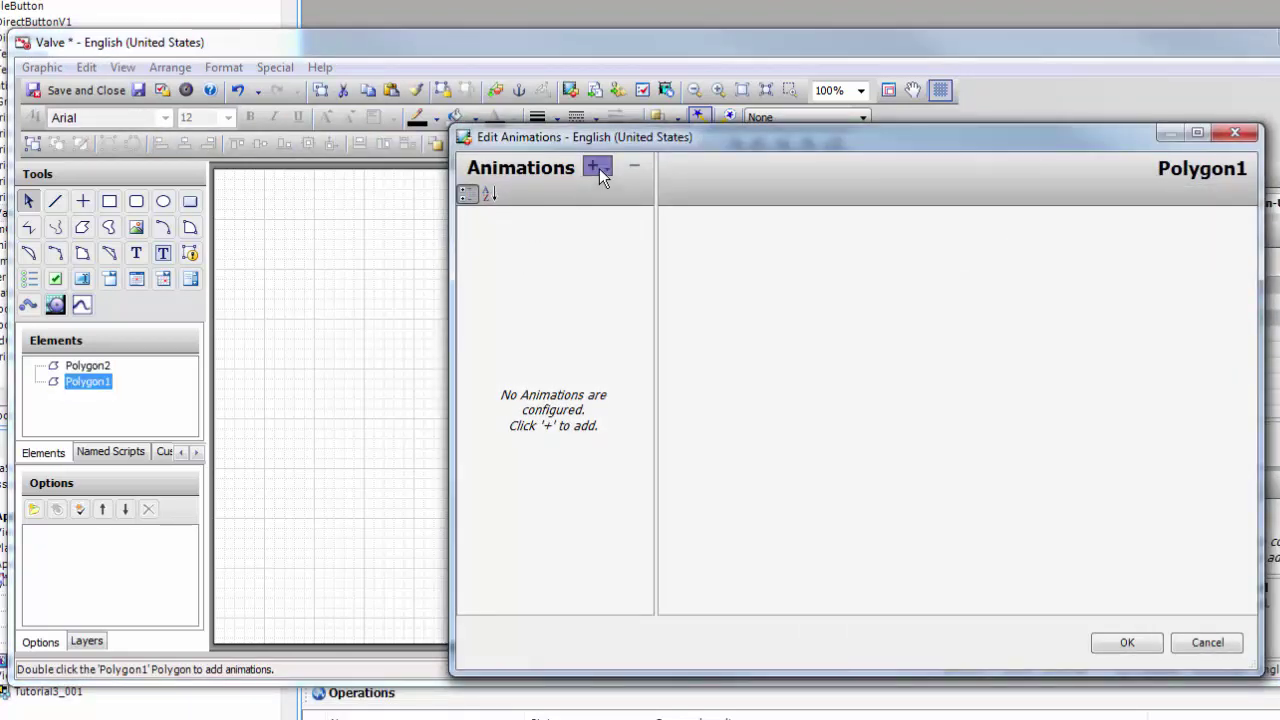
pyautogui.click(599, 168)
pyautogui.click(641, 240)
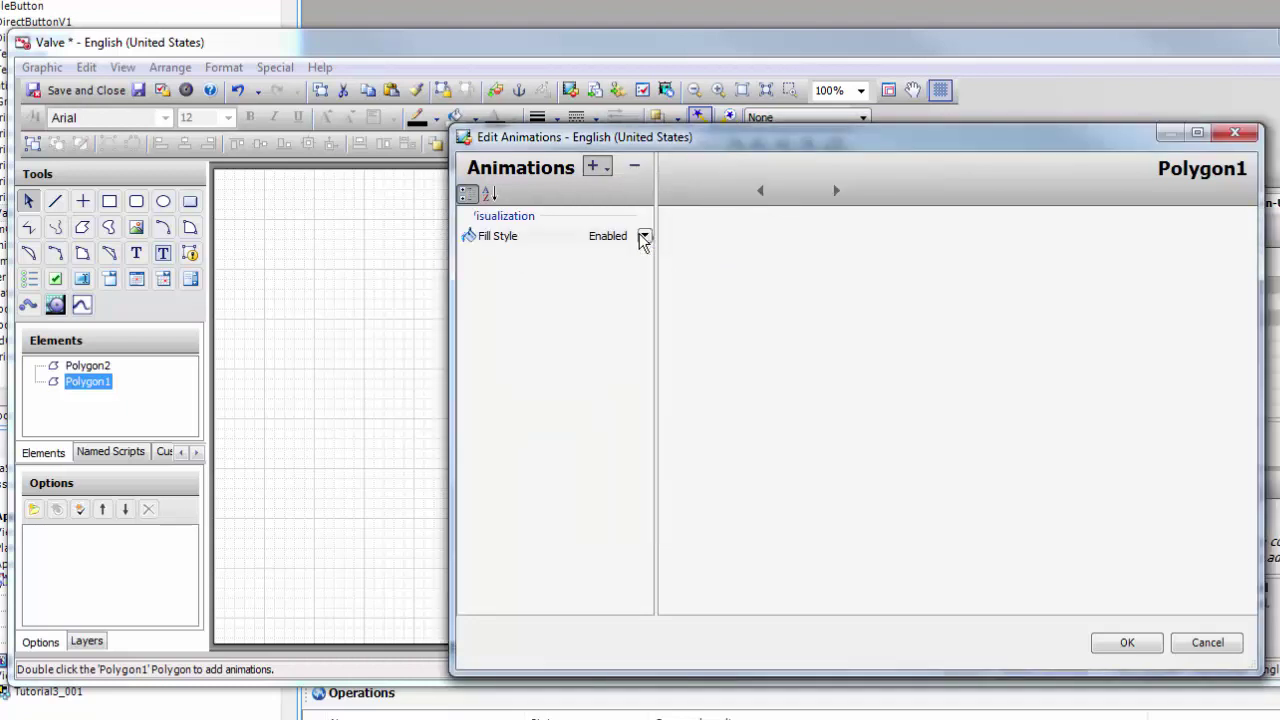
pyautogui.click(1205, 643)
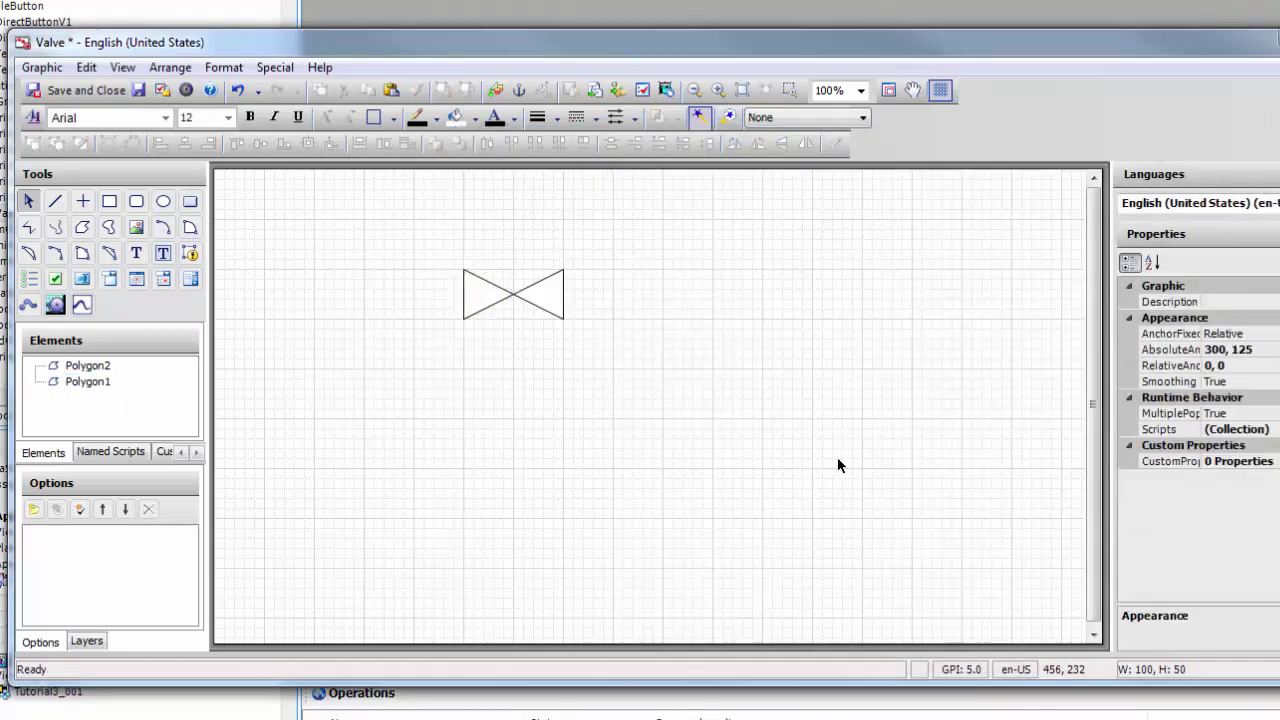
# Create a custom property named Value with default value Me.Value on the Valve symbol.
pyautogui.click(1170, 461)
pyautogui.click(1274, 461)
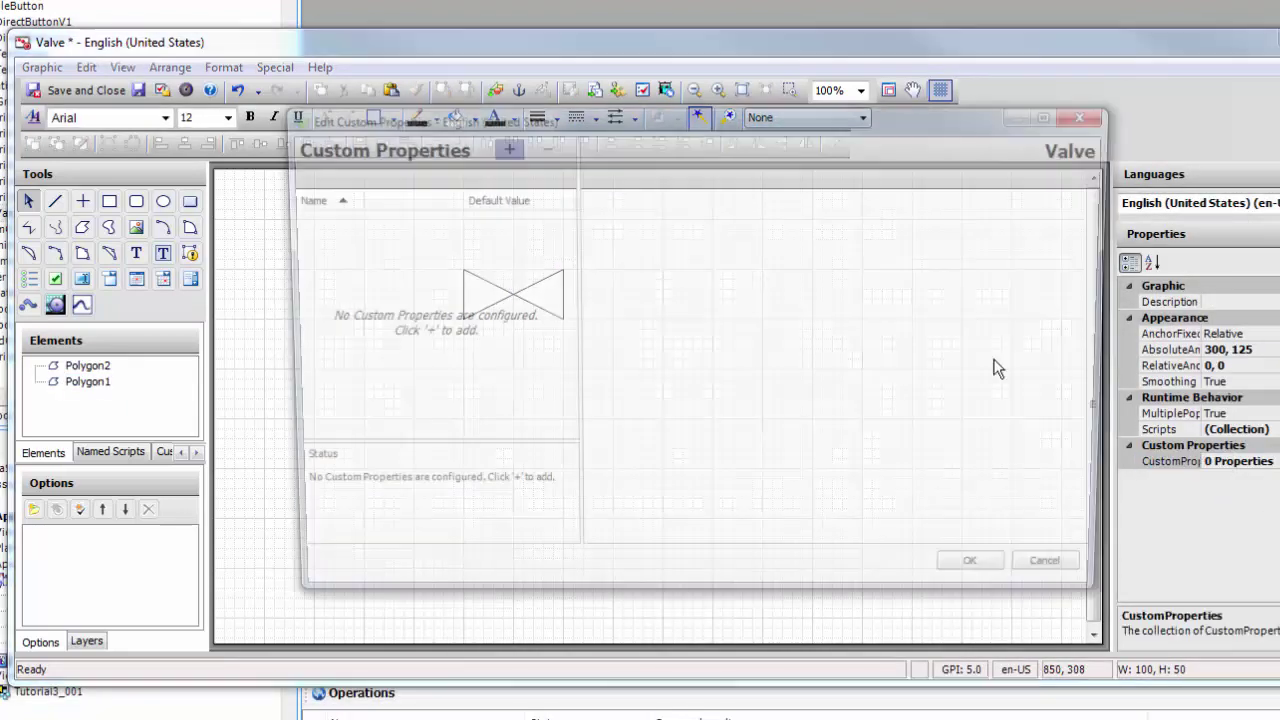
pyautogui.click(500, 146)
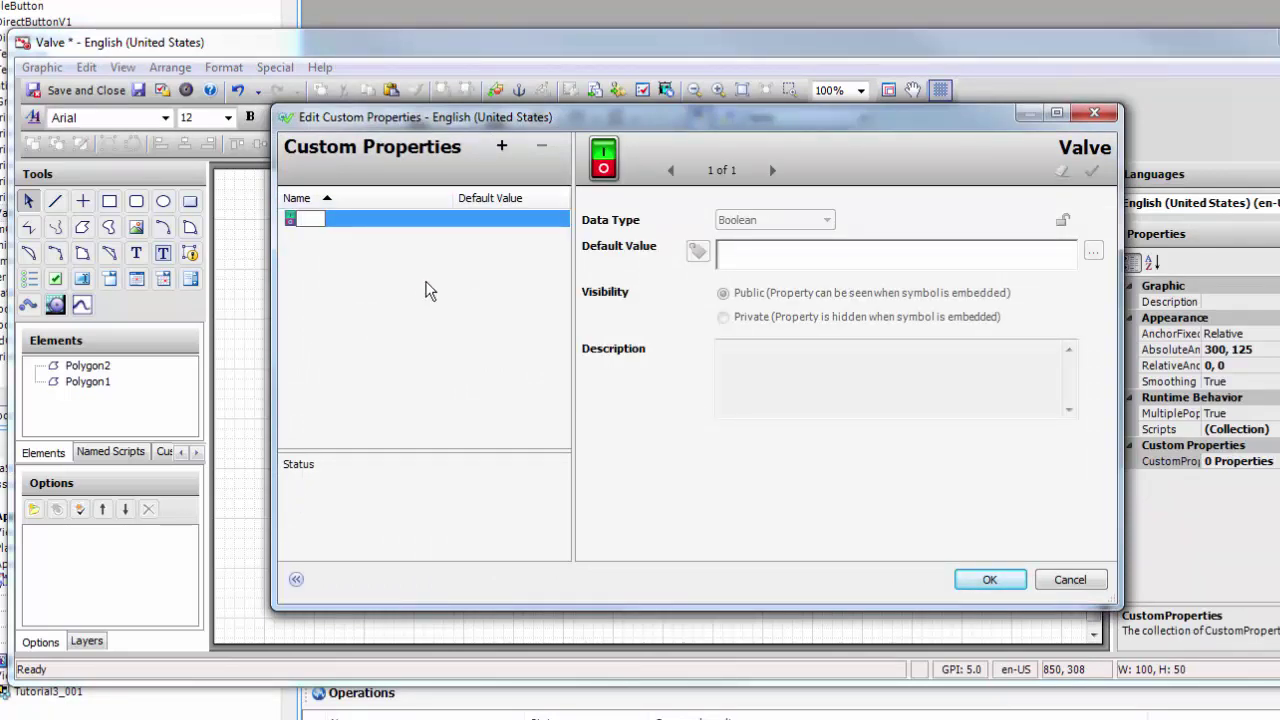
pyautogui.write('Value')
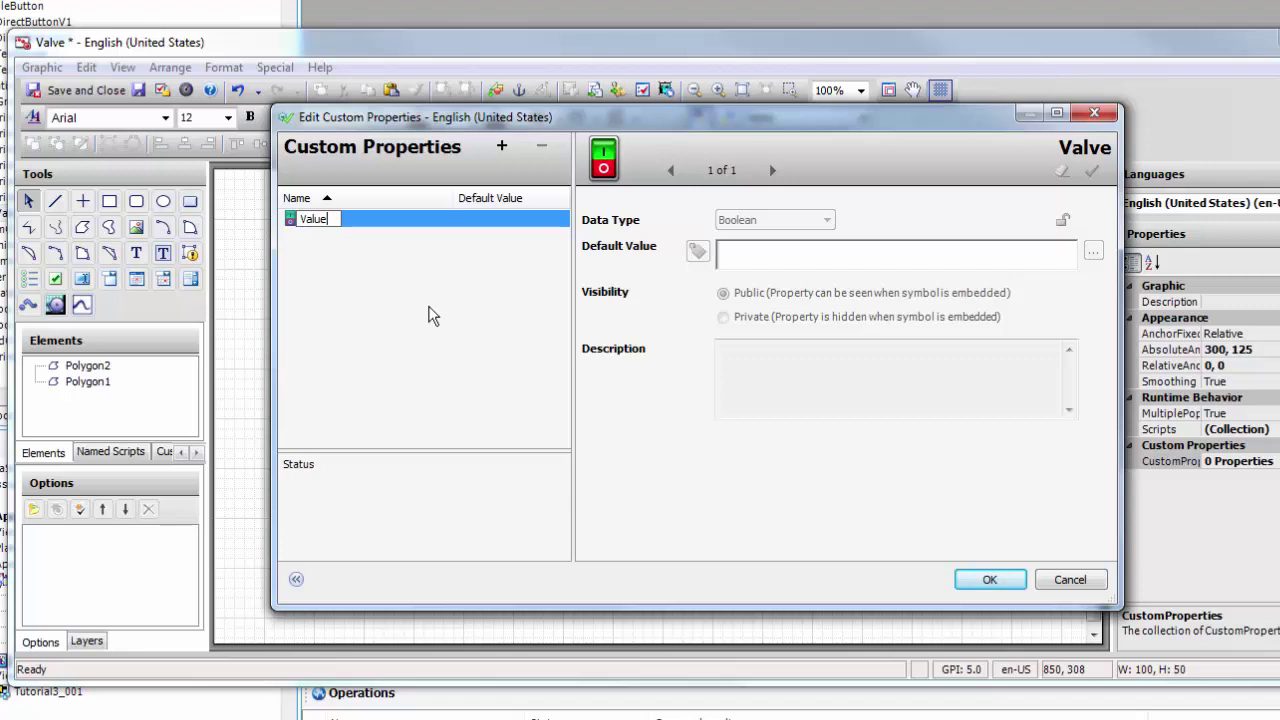
pyautogui.click(457, 221)
pyautogui.click(782, 258)
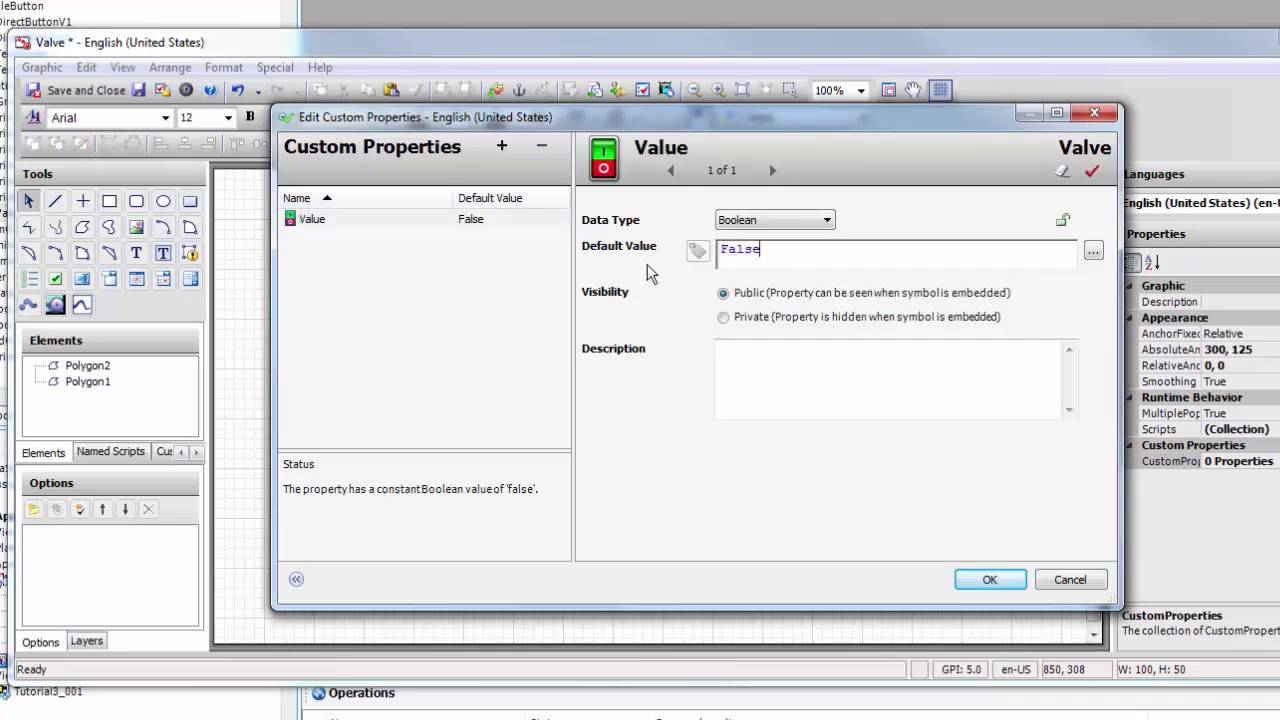
pyautogui.moveTo(785, 249); pyautogui.dragTo(712, 258)
pyautogui.write('Me.Valu')
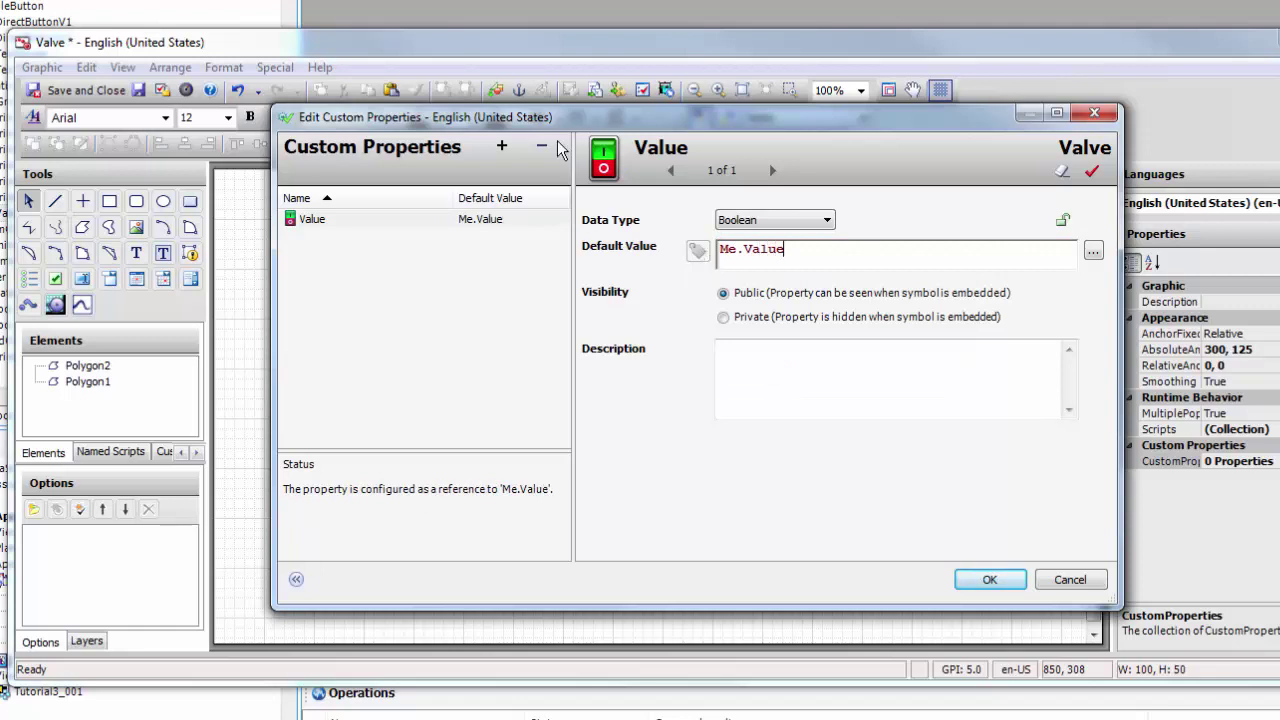
pyautogui.click(988, 580)
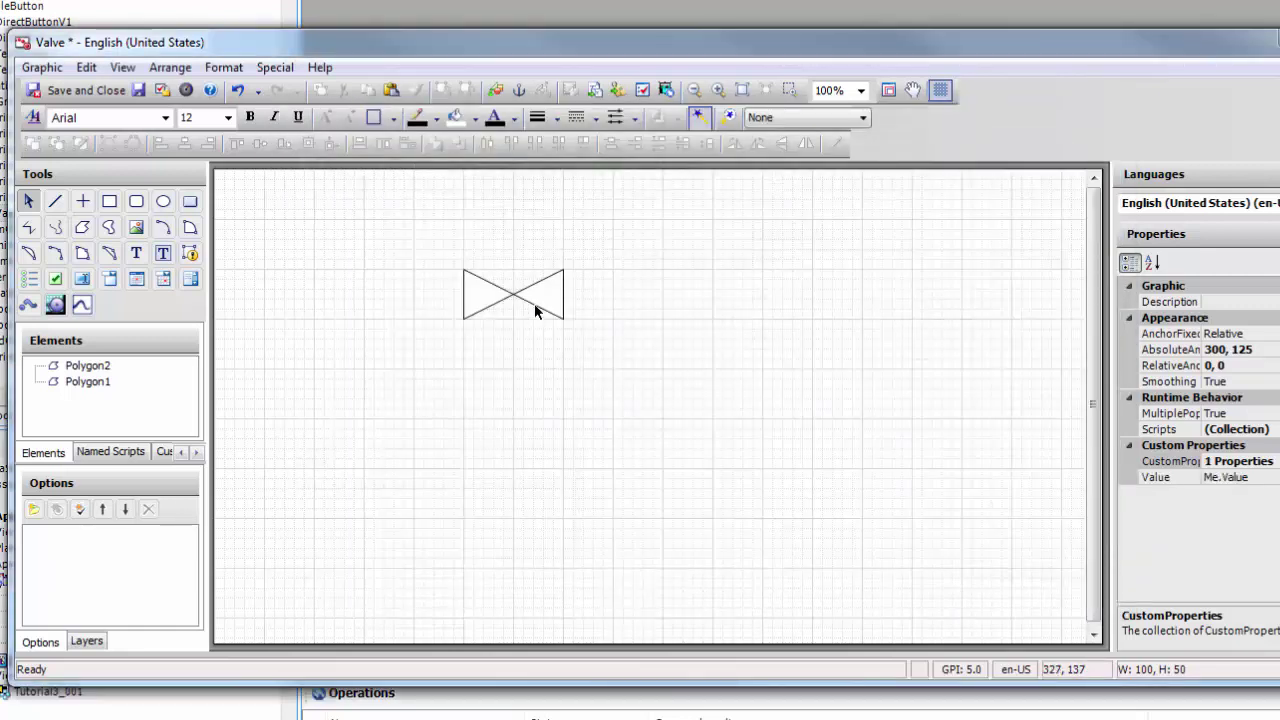
# Add a Boolean Fill Style animation to Polygon1 driven by the Value property.
pyautogui.doubleClick(484, 298)
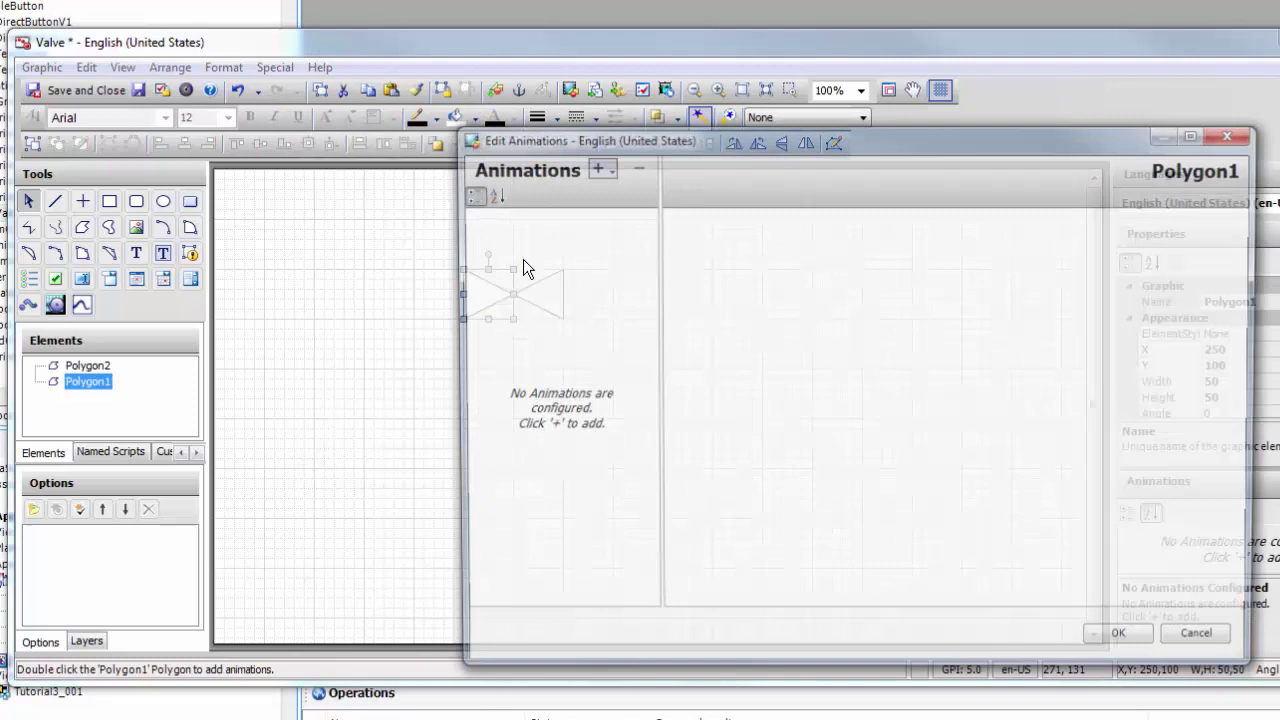
pyautogui.click(592, 167)
pyautogui.click(640, 231)
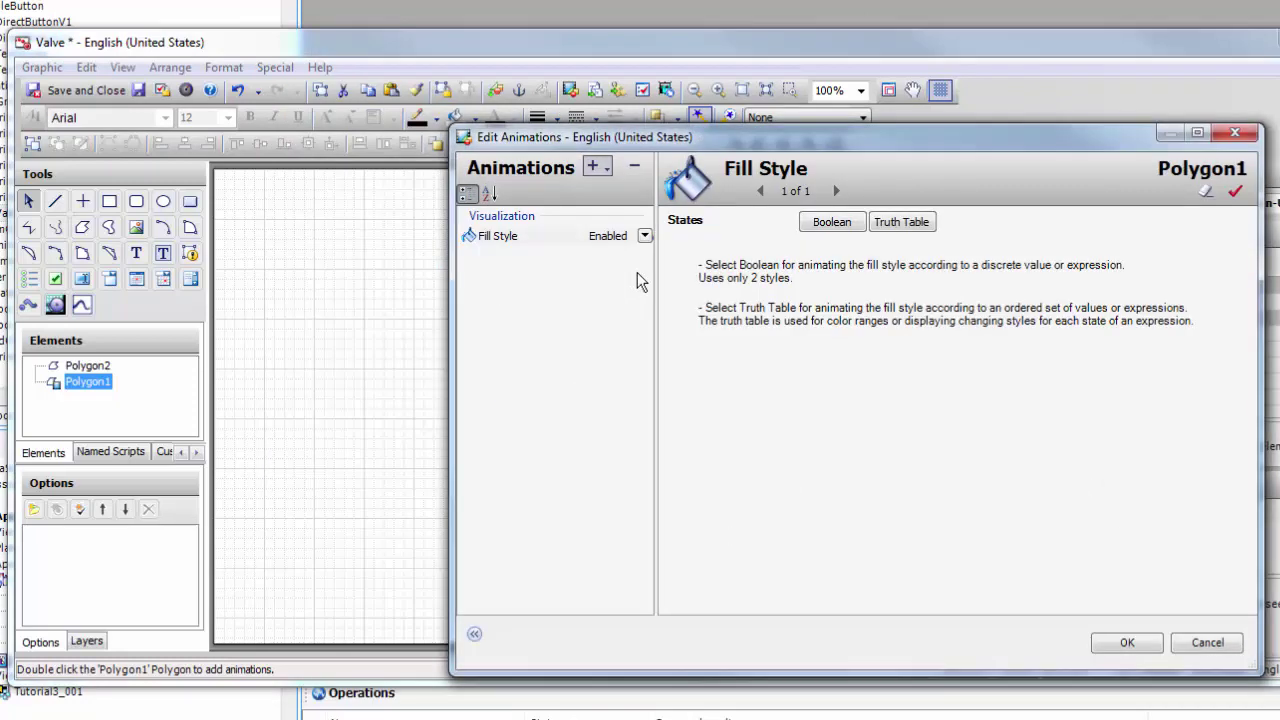
pyautogui.click(825, 222)
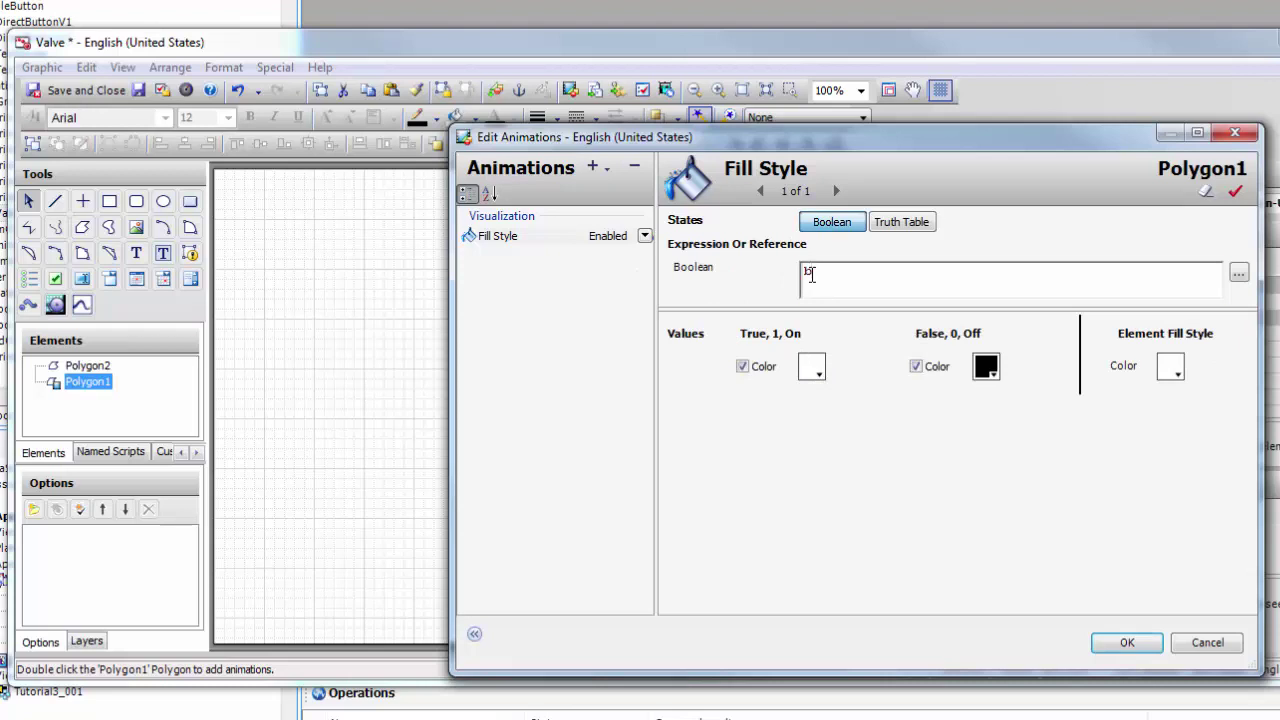
pyautogui.click(811, 275)
pyautogui.write('V')
pyautogui.click(835, 296)
# Set the fill colours: green when true, grey when false, grey by default.
pyautogui.click(814, 375)
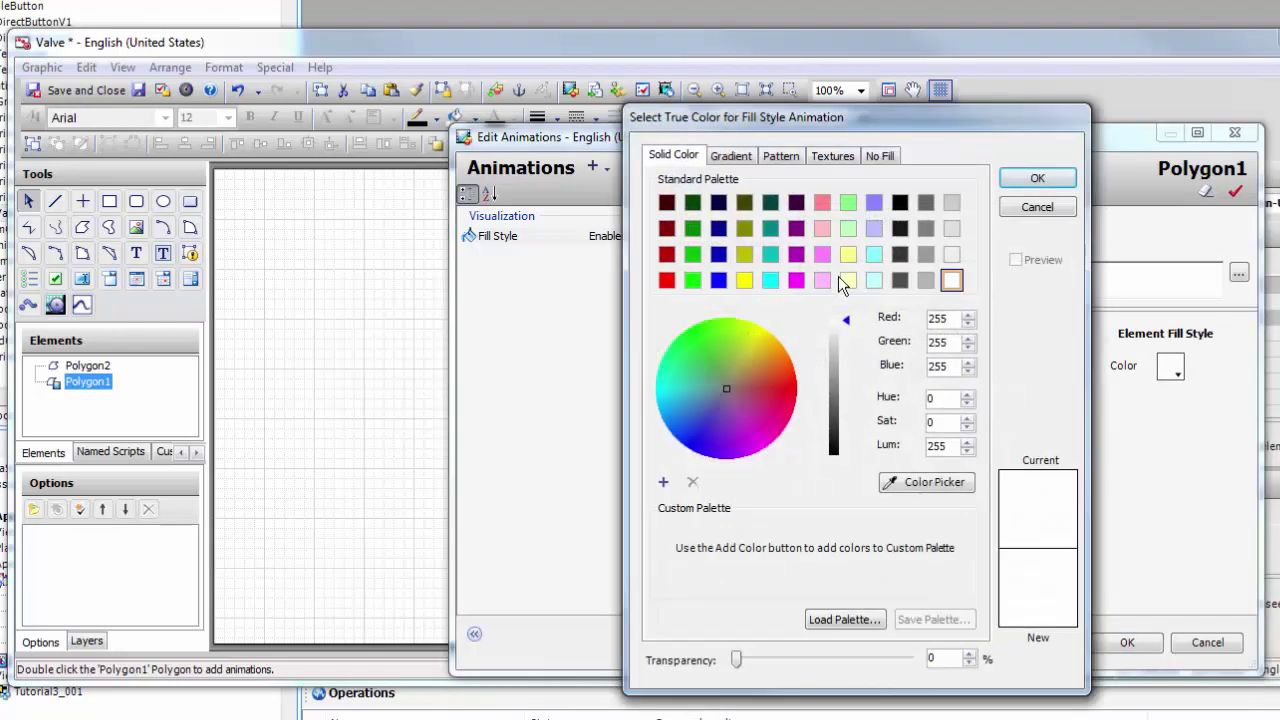
pyautogui.click(692, 280)
pyautogui.click(1037, 178)
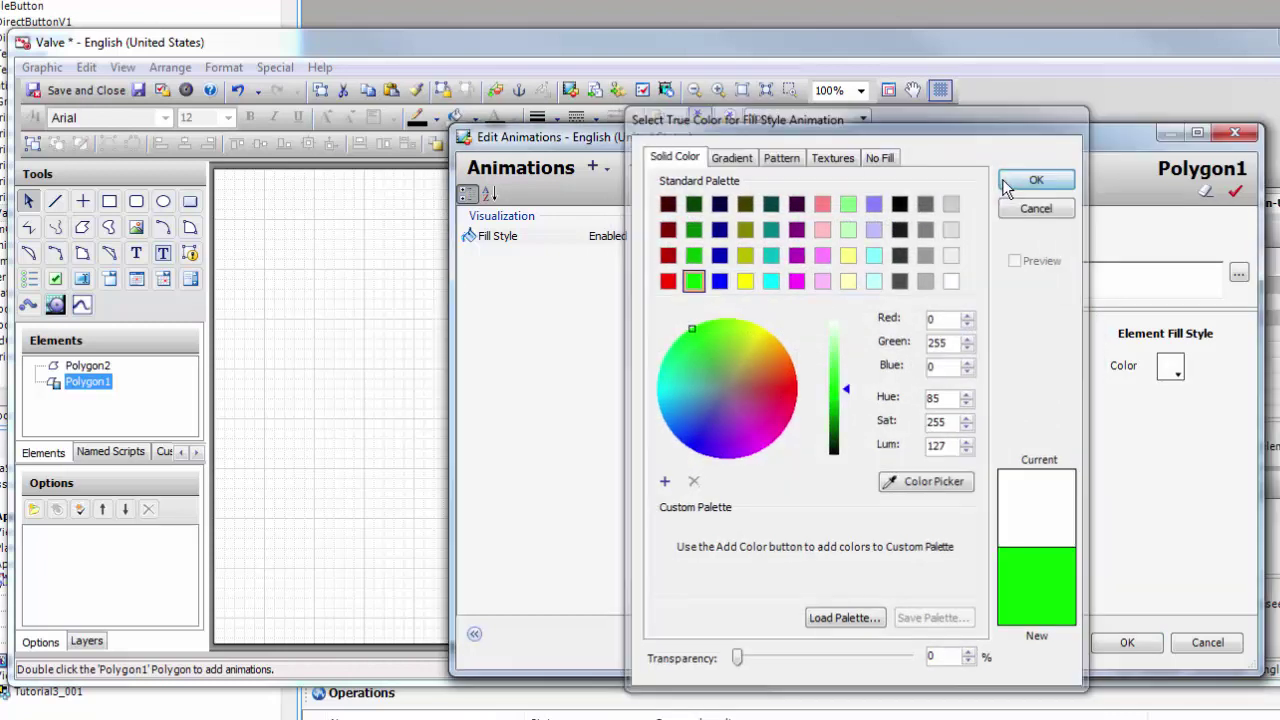
pyautogui.click(987, 369)
pyautogui.click(925, 204)
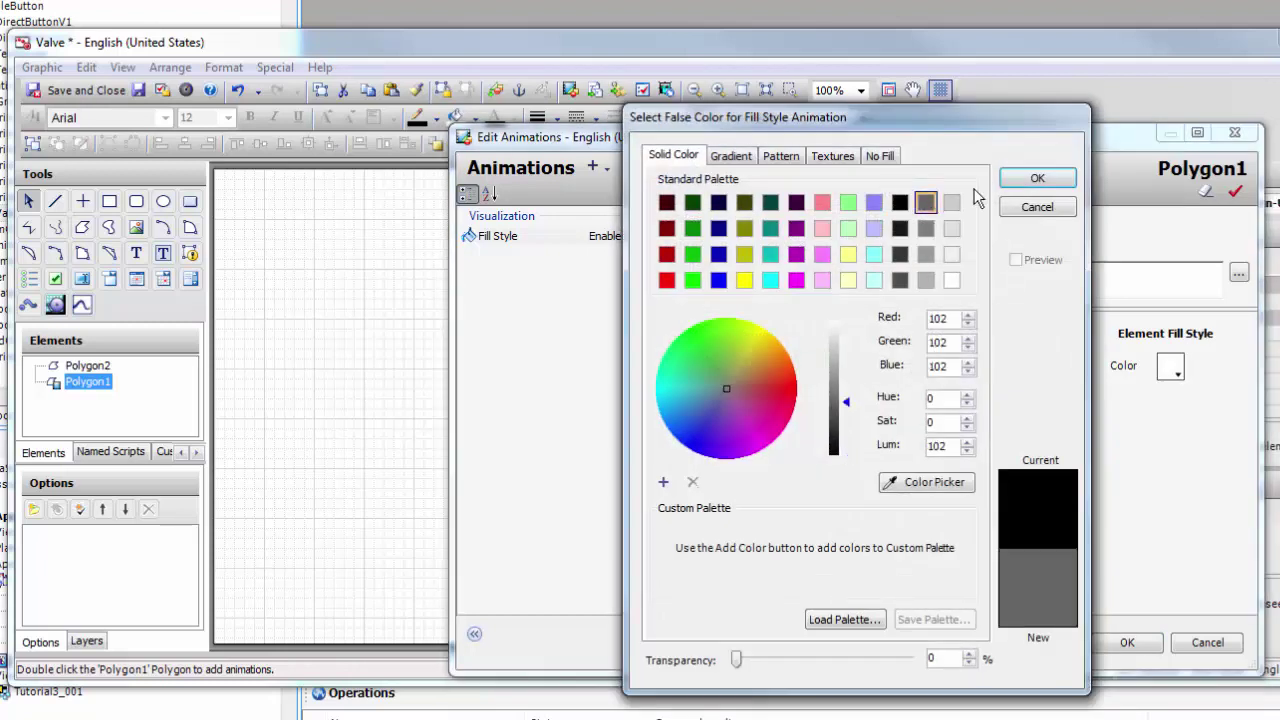
pyautogui.click(1036, 180)
pyautogui.click(1170, 367)
pyautogui.click(925, 204)
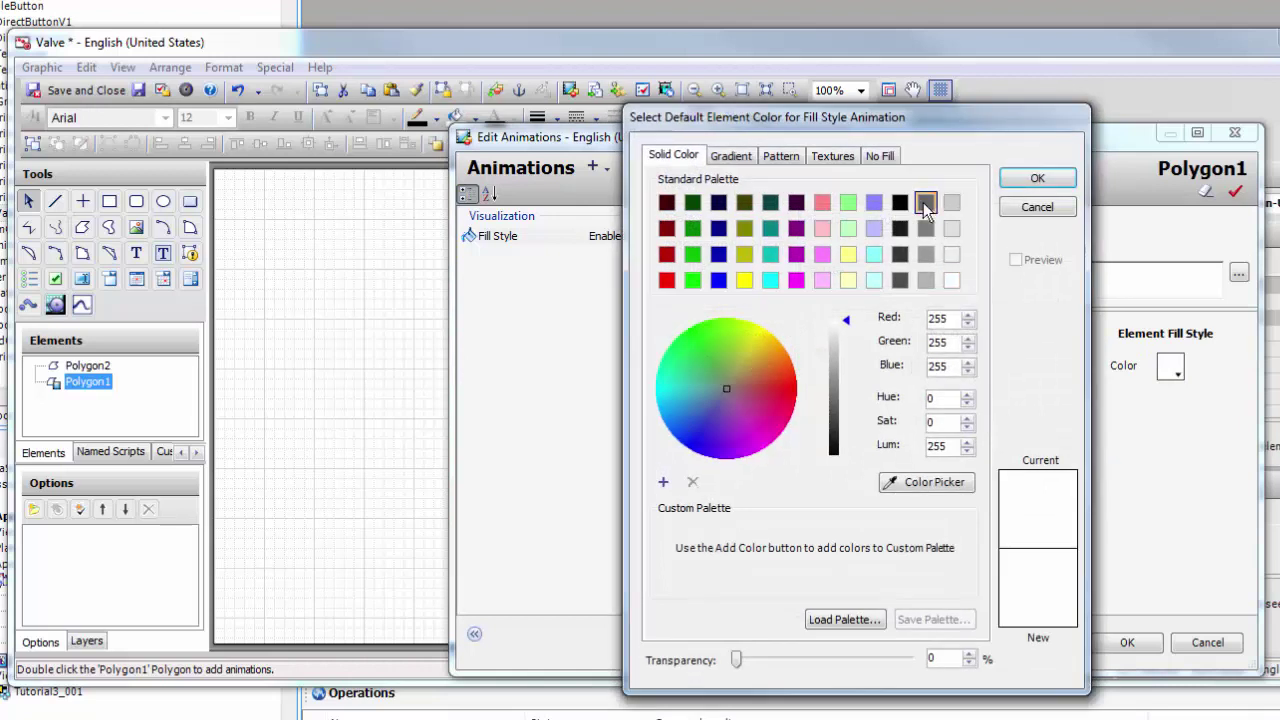
pyautogui.click(1037, 180)
# Apply the fill animation and delete the unanimated right triangle.
pyautogui.click(1130, 644)
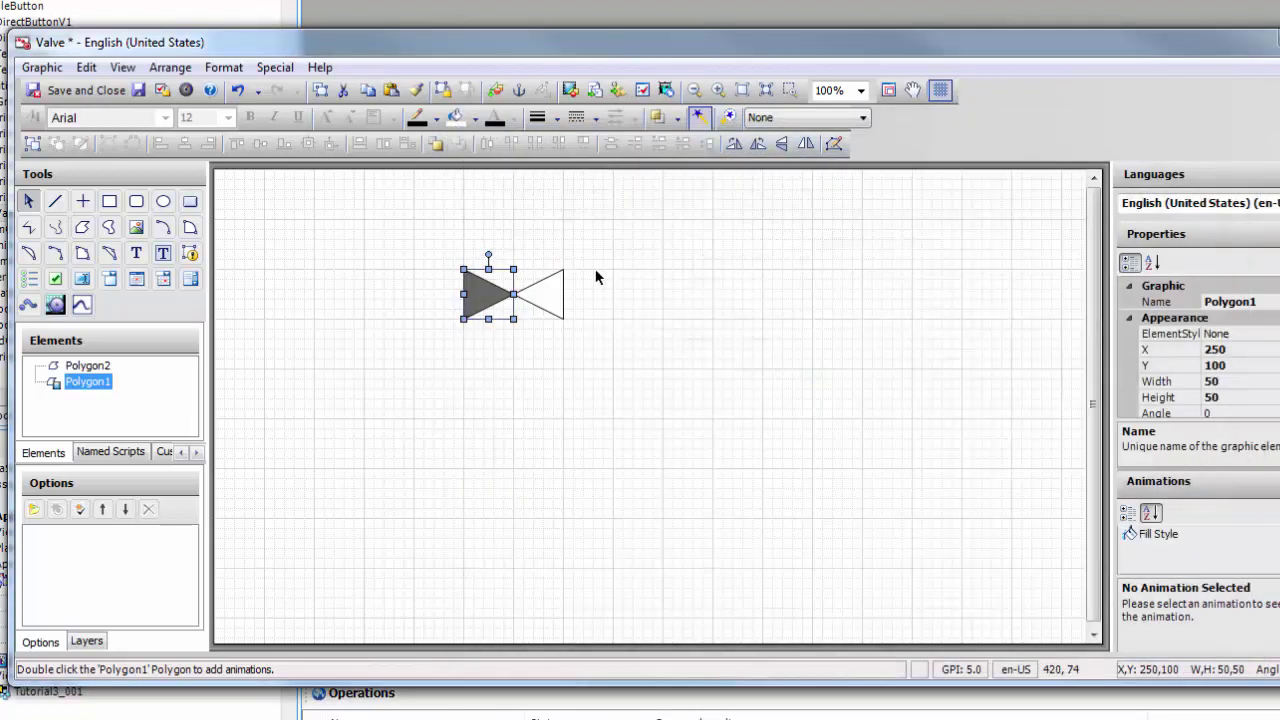
pyautogui.doubleClick(553, 300)
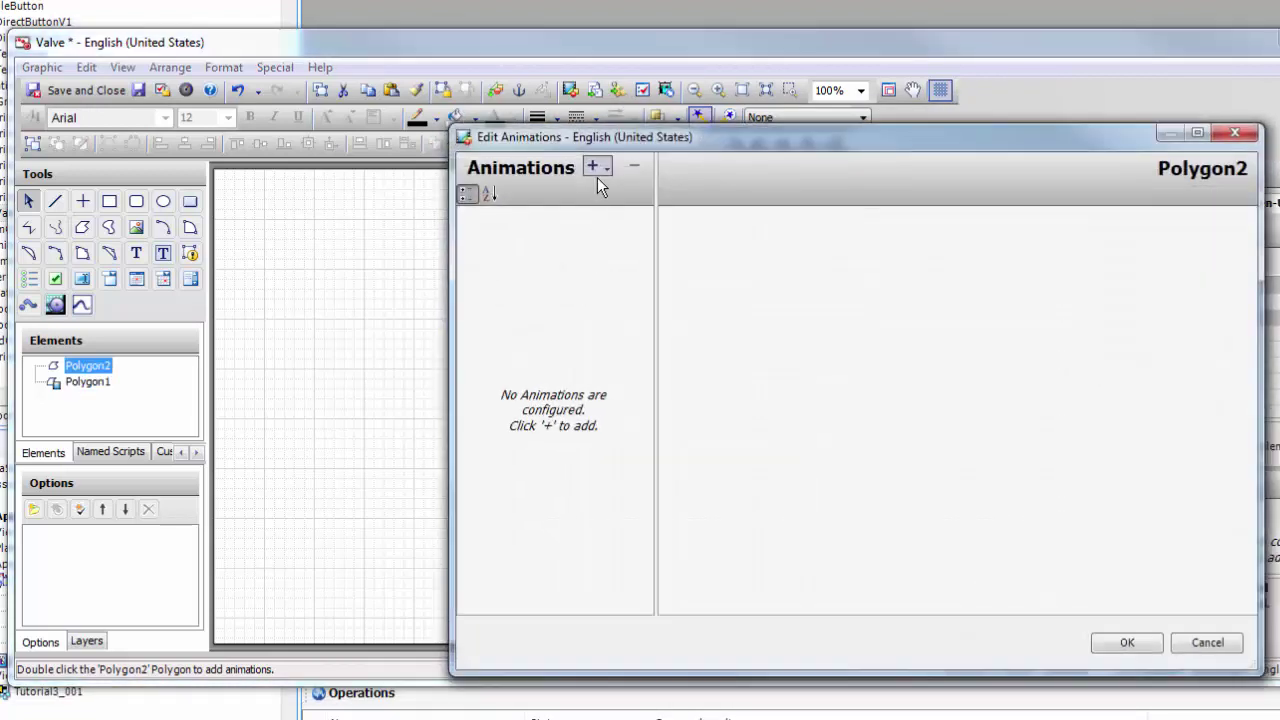
pyautogui.click(1206, 643)
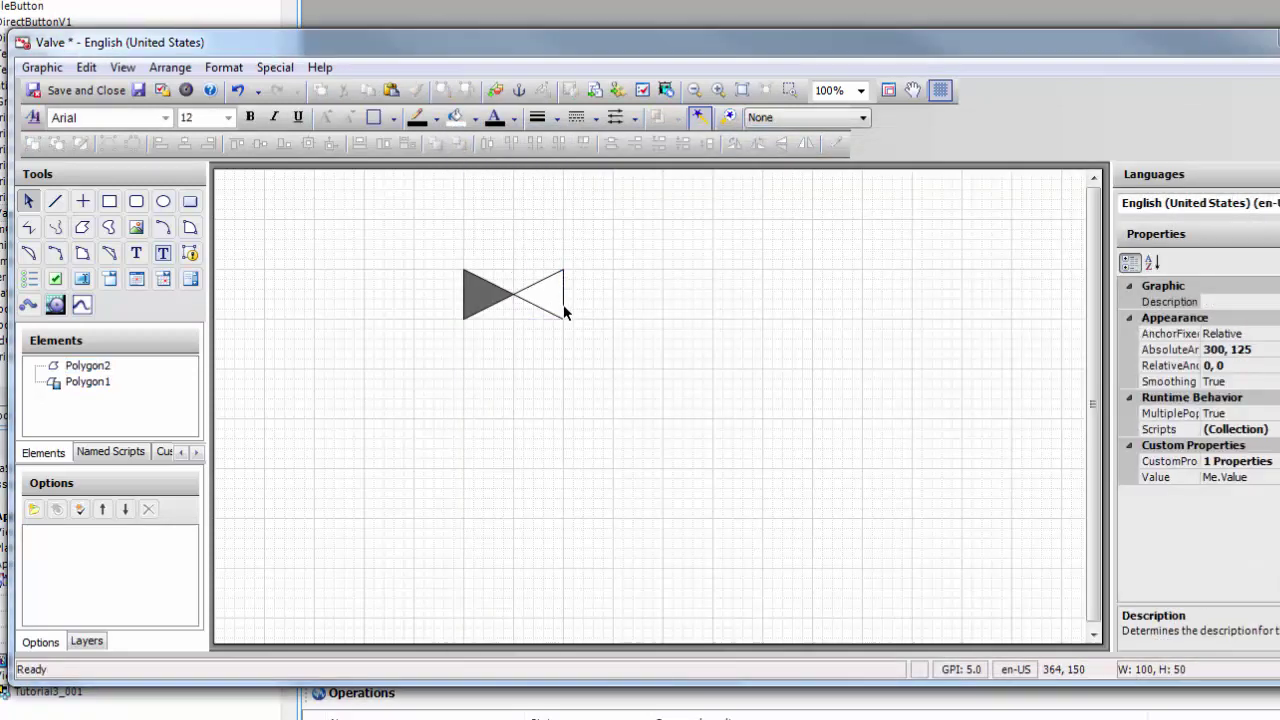
pyautogui.rightClick(561, 304)
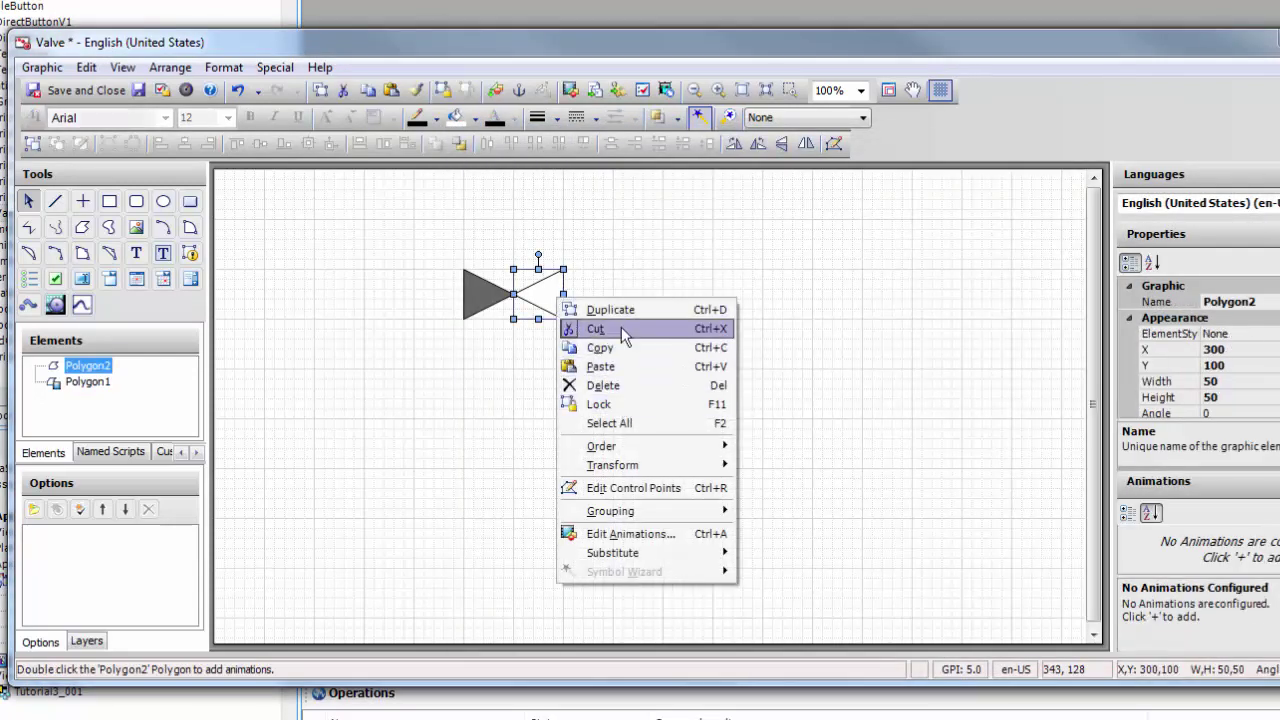
pyautogui.click(622, 386)
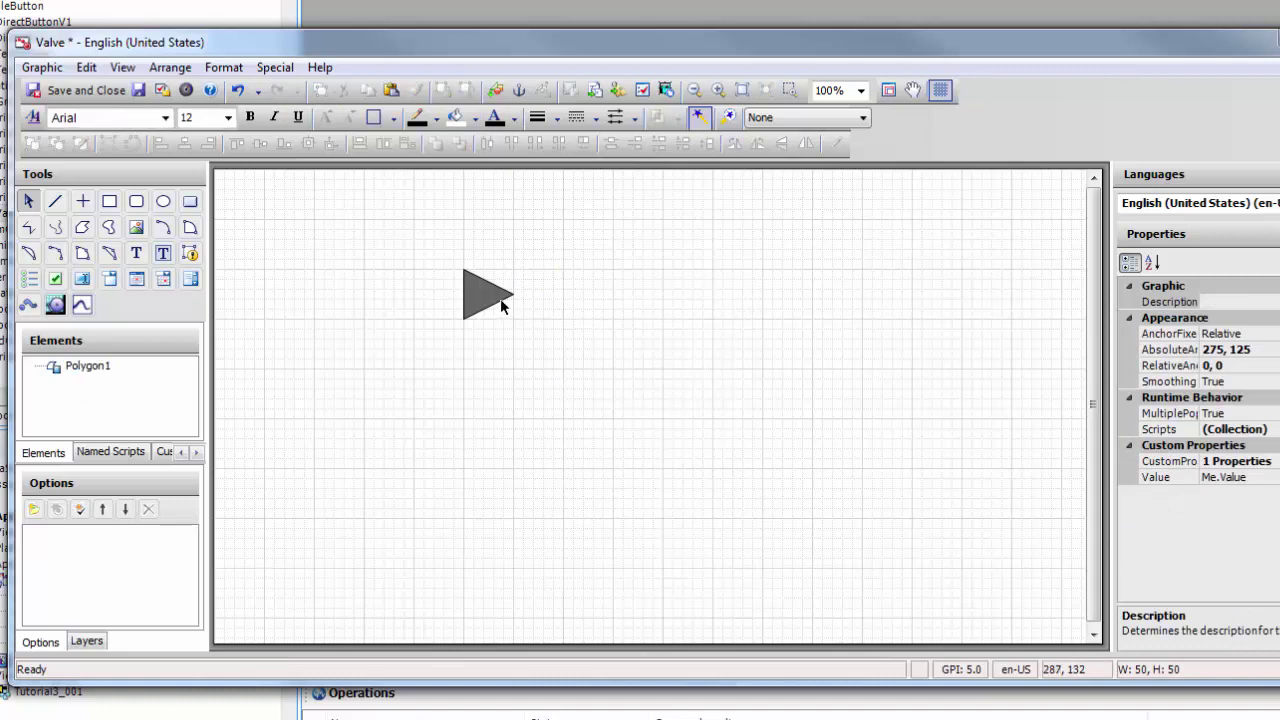
# Duplicate the animated left triangle, flip it horizontally, and place it as the right half.
pyautogui.click(497, 303)
pyautogui.rightClick(497, 303)
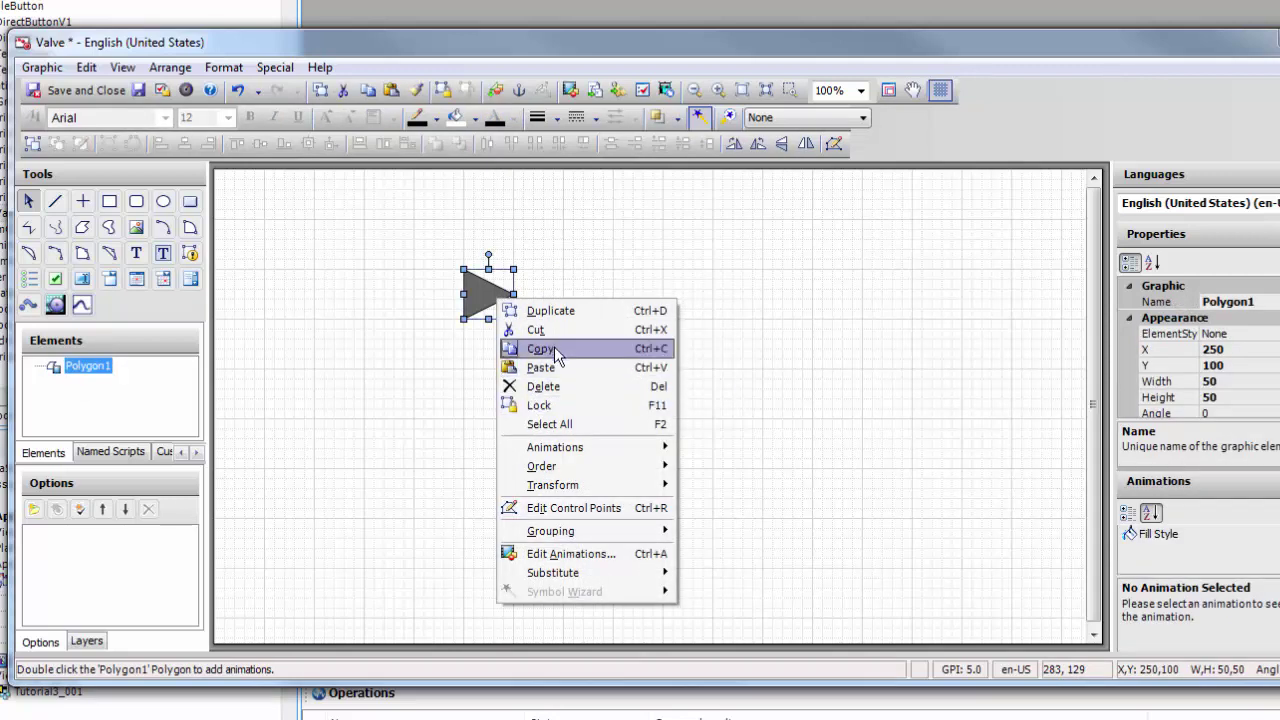
pyautogui.click(555, 313)
pyautogui.rightClick(522, 314)
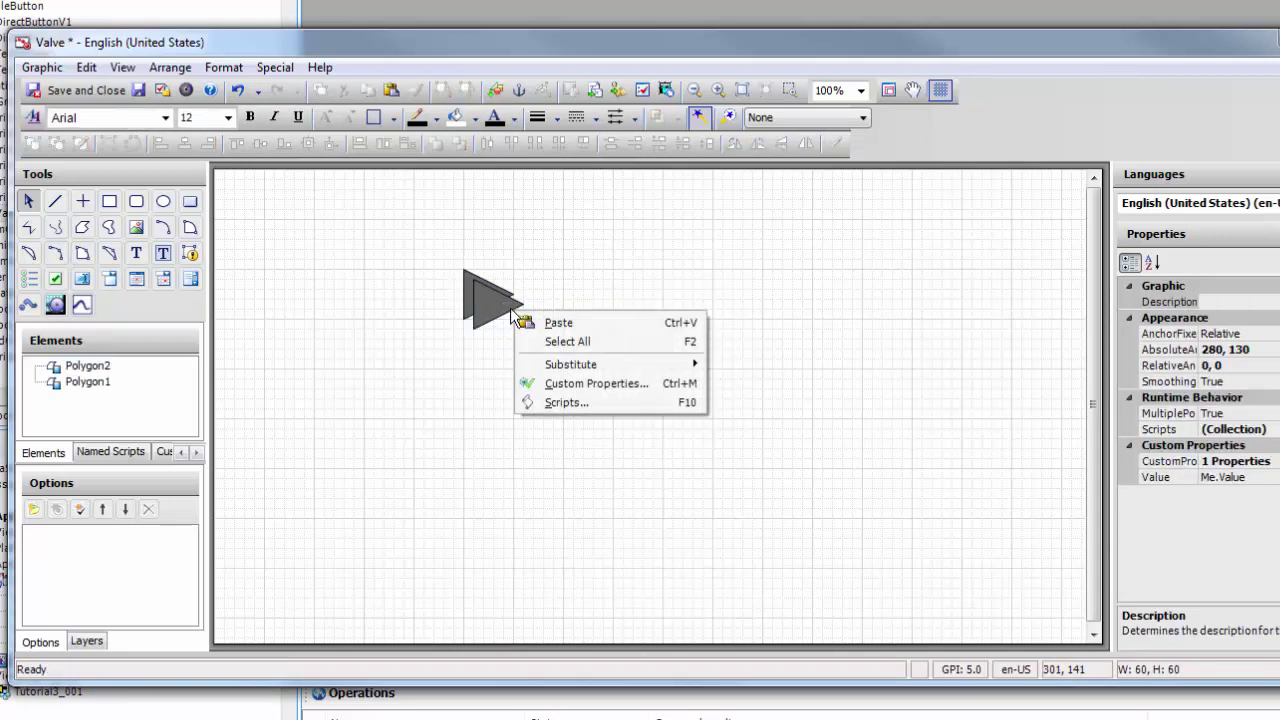
pyautogui.rightClick(510, 313)
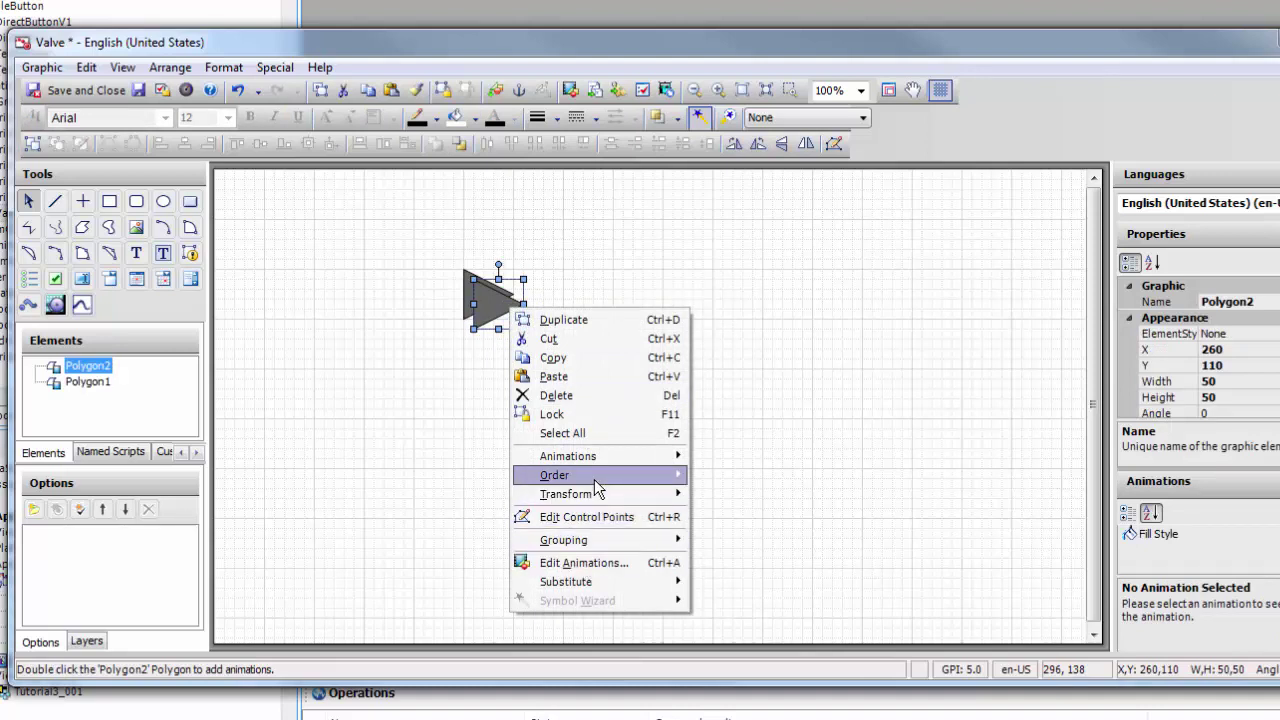
pyautogui.moveTo(595, 492)
pyautogui.click(764, 559)
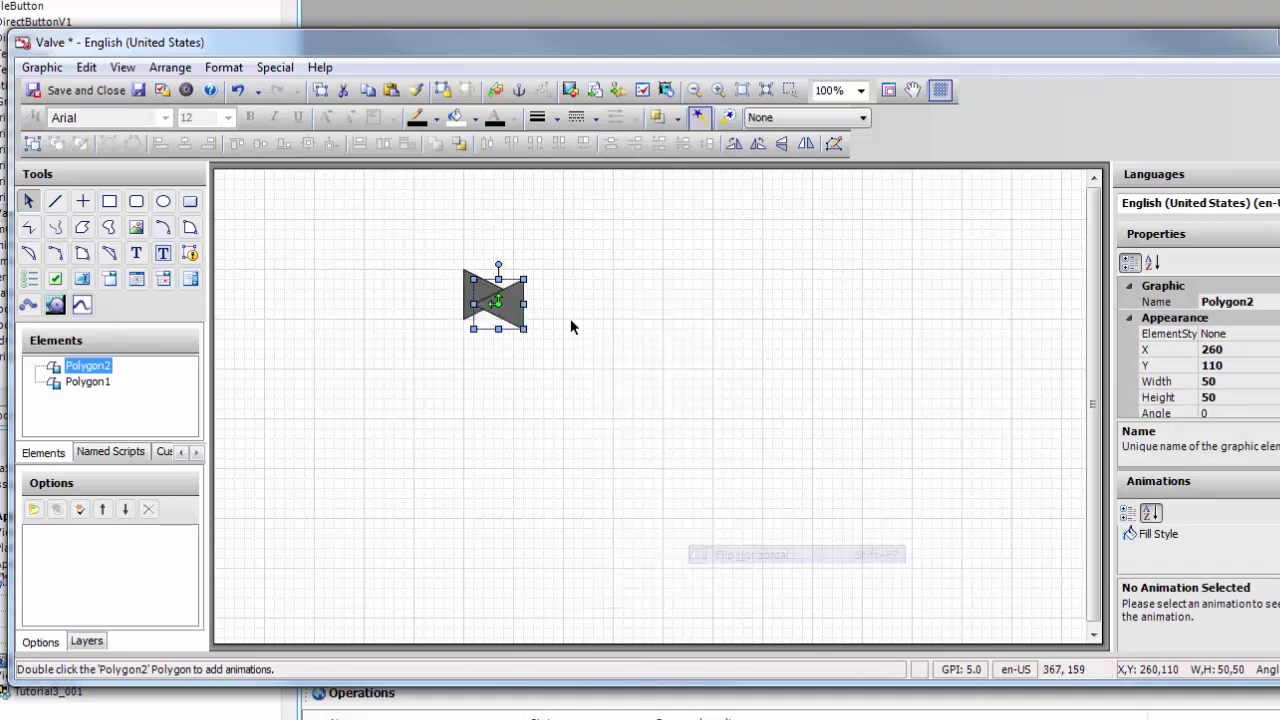
pyautogui.click(541, 297)
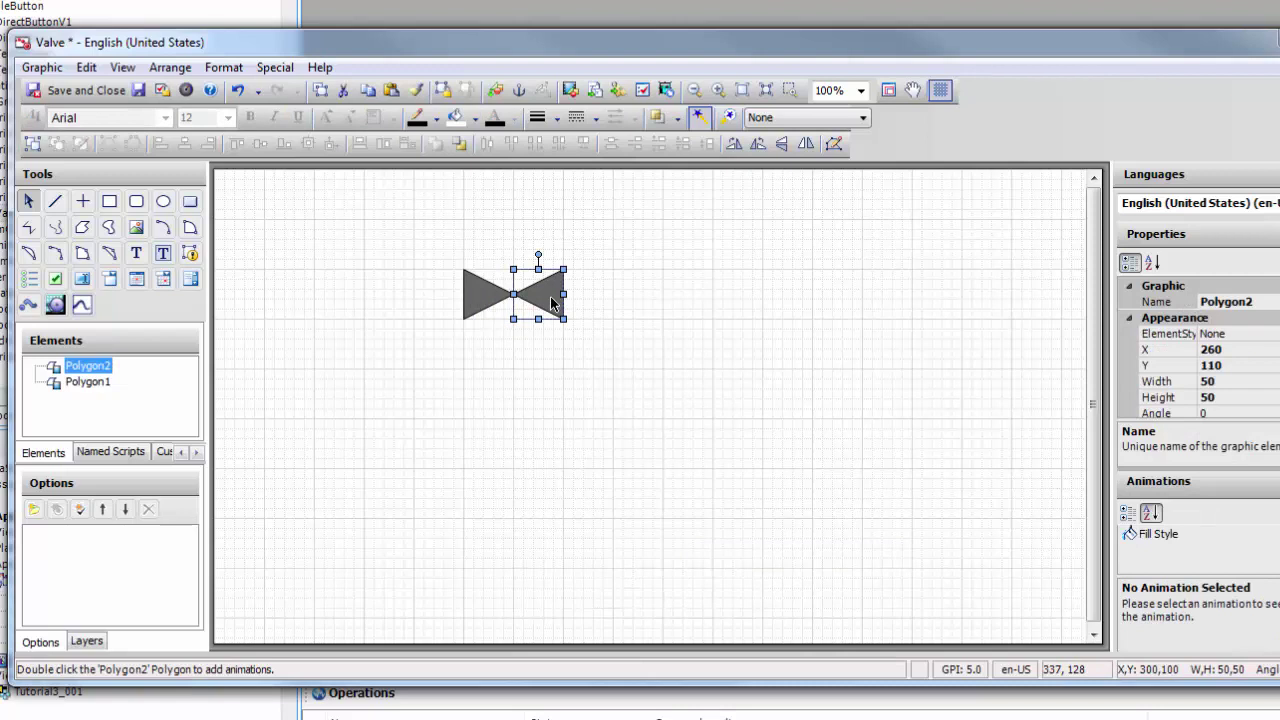
pyautogui.click(500, 391)
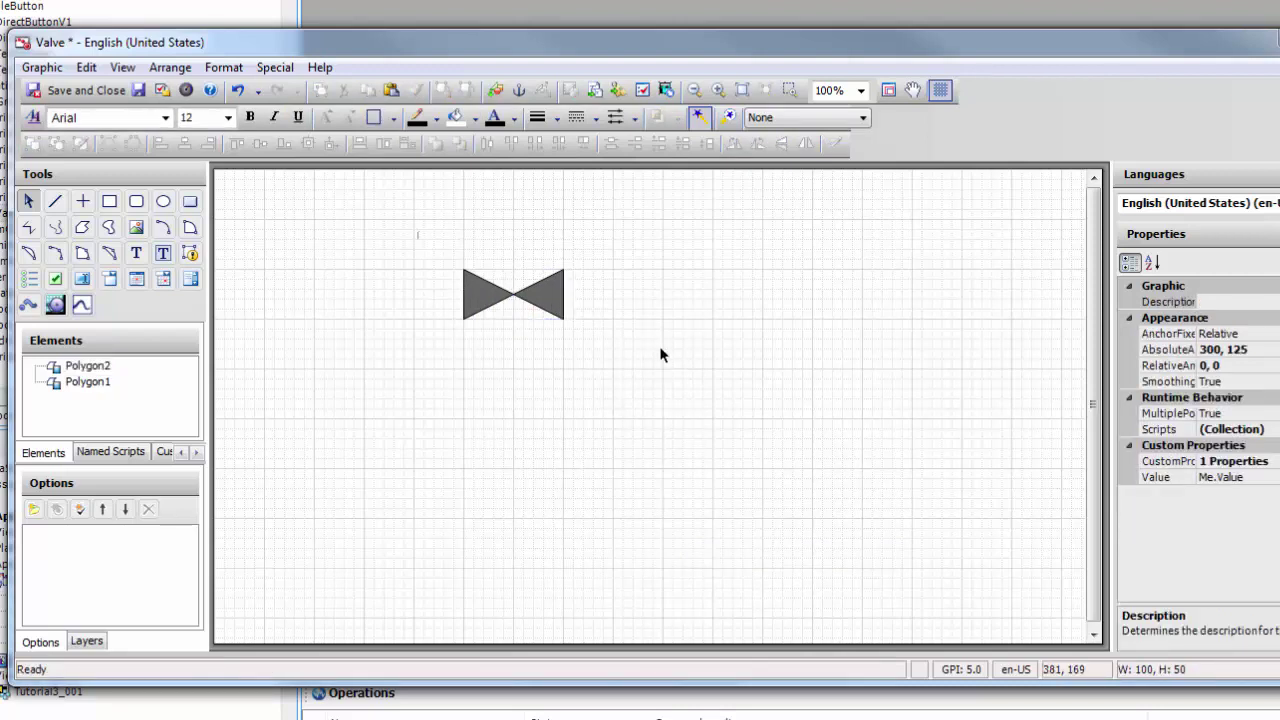
# Group the two triangles and name the group grpHoriz.
pyautogui.hotkey('ctrl', 'a')
pyautogui.click(566, 337)
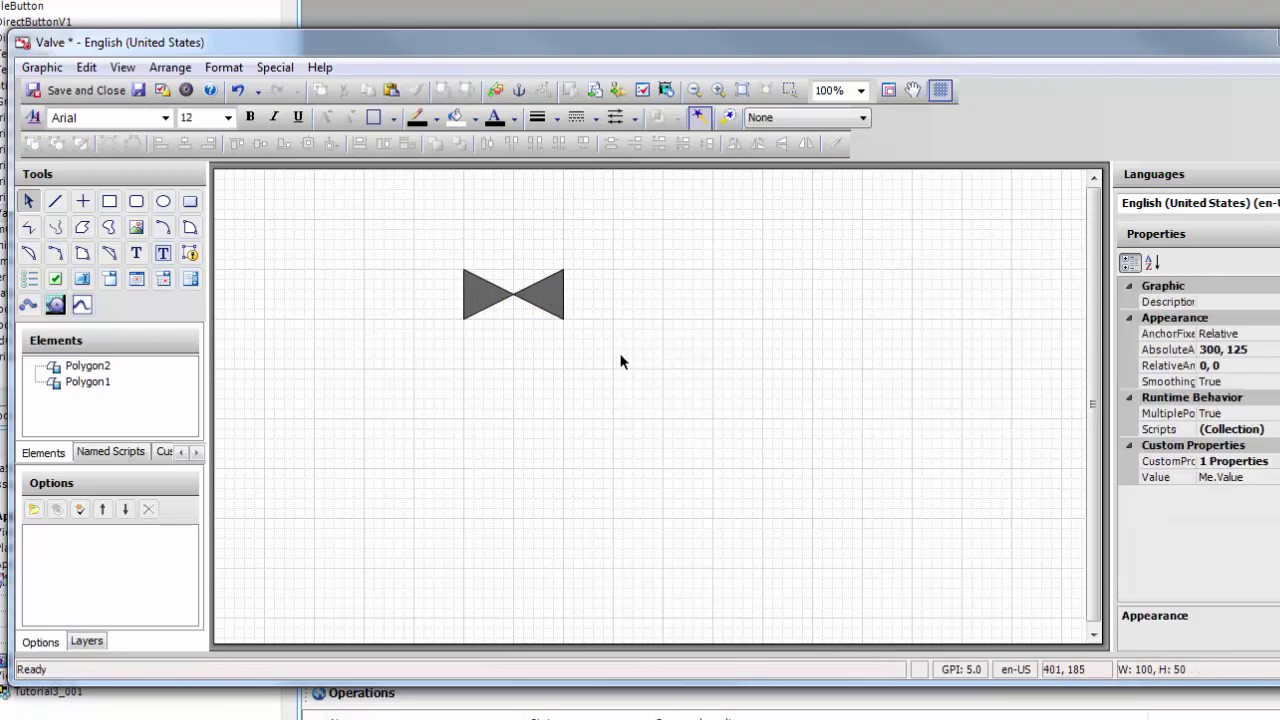
pyautogui.press('F2')
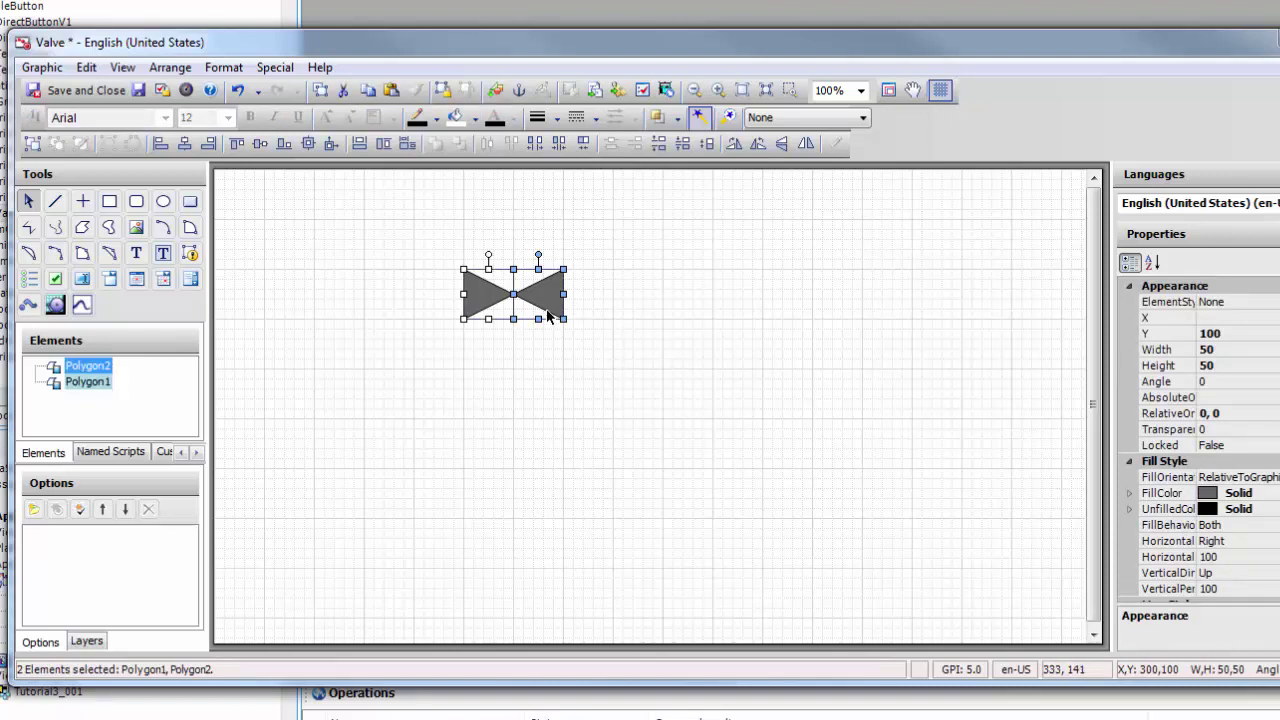
pyautogui.rightClick(549, 313)
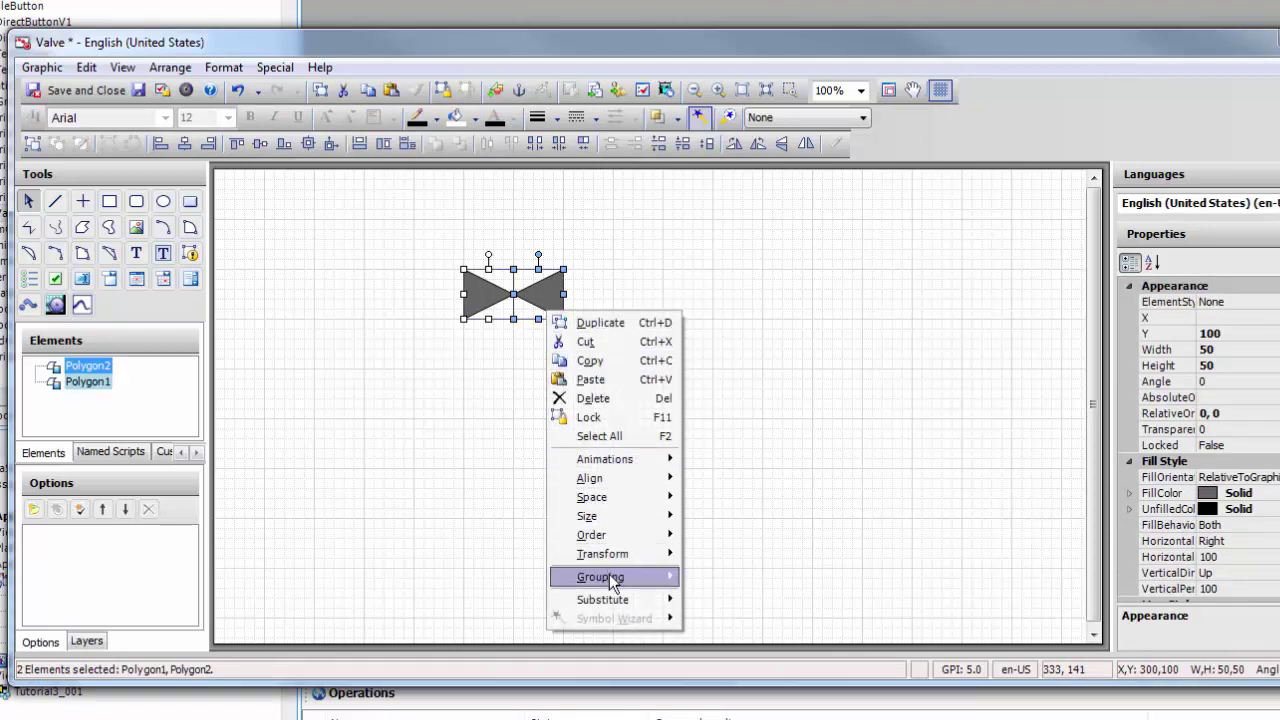
pyautogui.moveTo(608, 577)
pyautogui.click(705, 578)
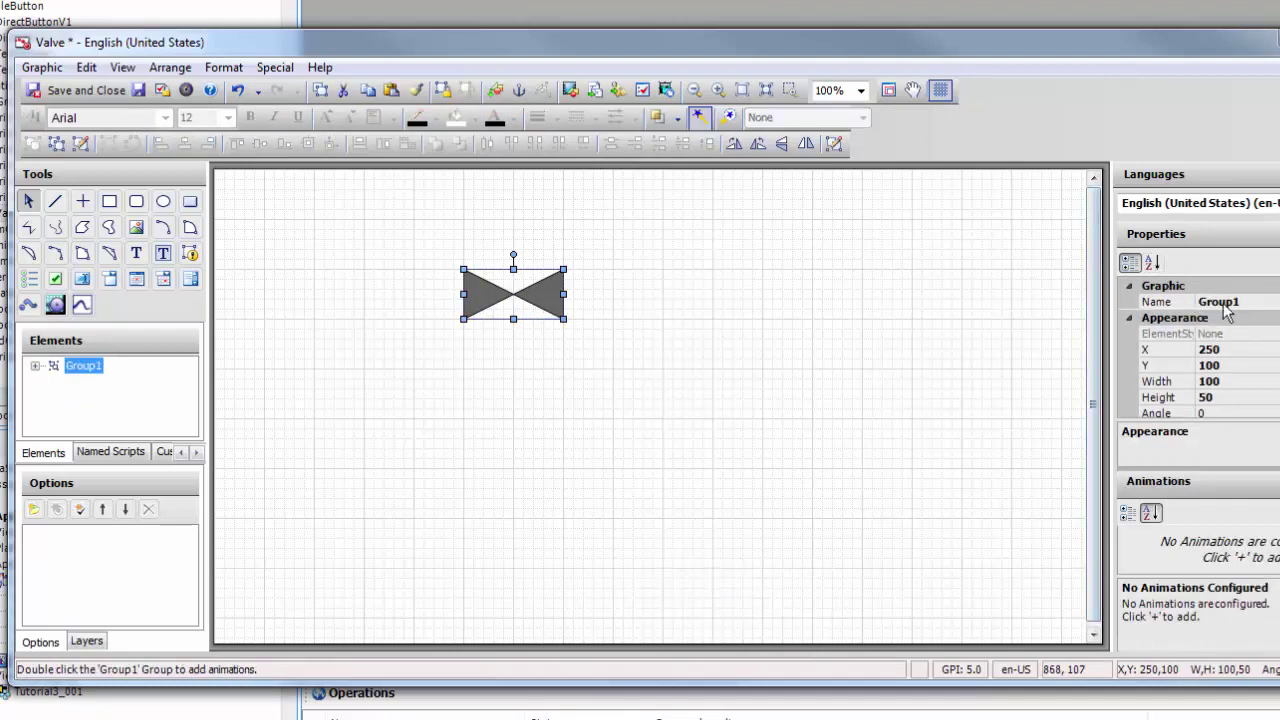
pyautogui.click(1131, 300)
pyautogui.write('gr')
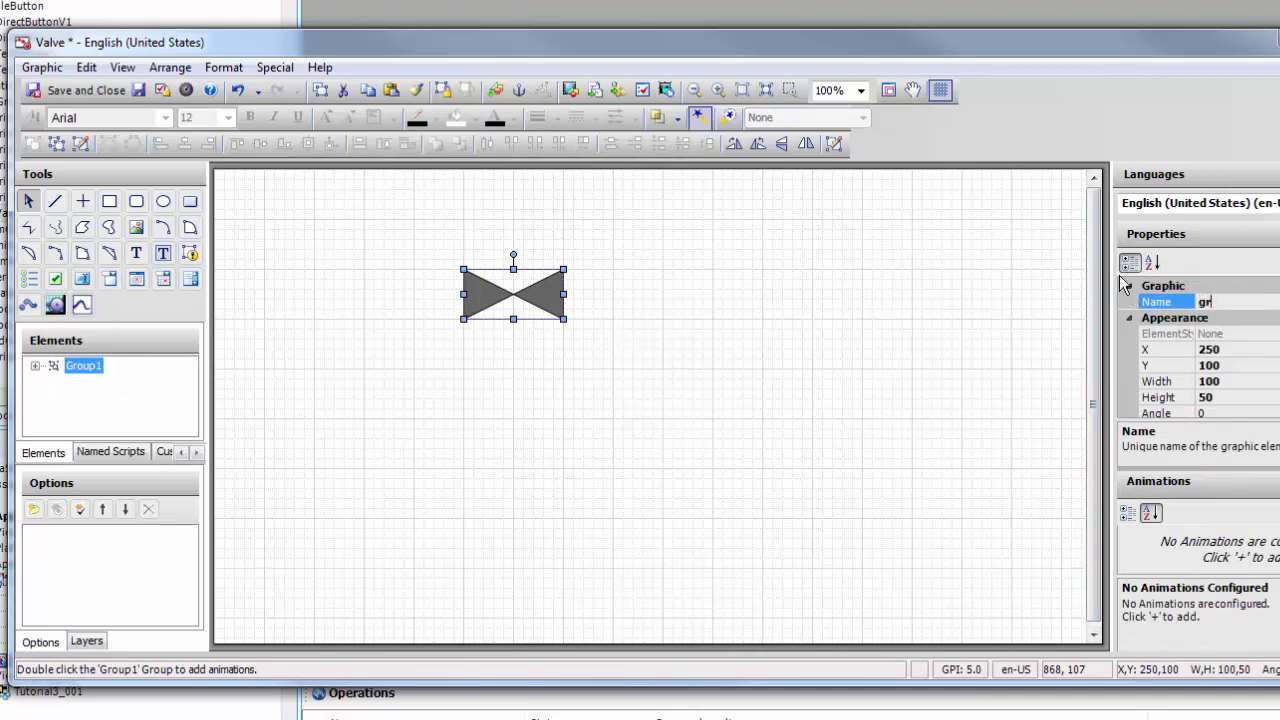
pyautogui.write('pHoriz')
pyautogui.click(600, 430)
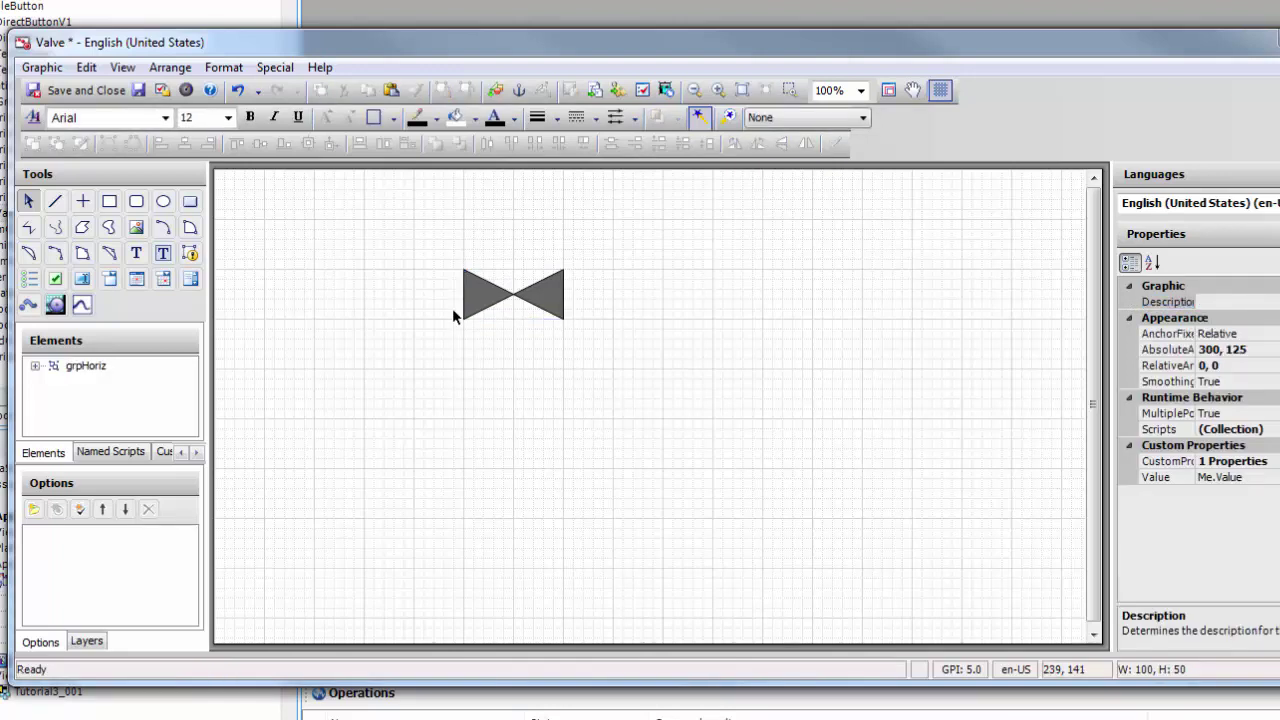
# Duplicate grpHoriz, rotate the copy 90° clockwise, and centre it on grpHoriz.
pyautogui.rightClick(528, 300)
pyautogui.click(616, 311)
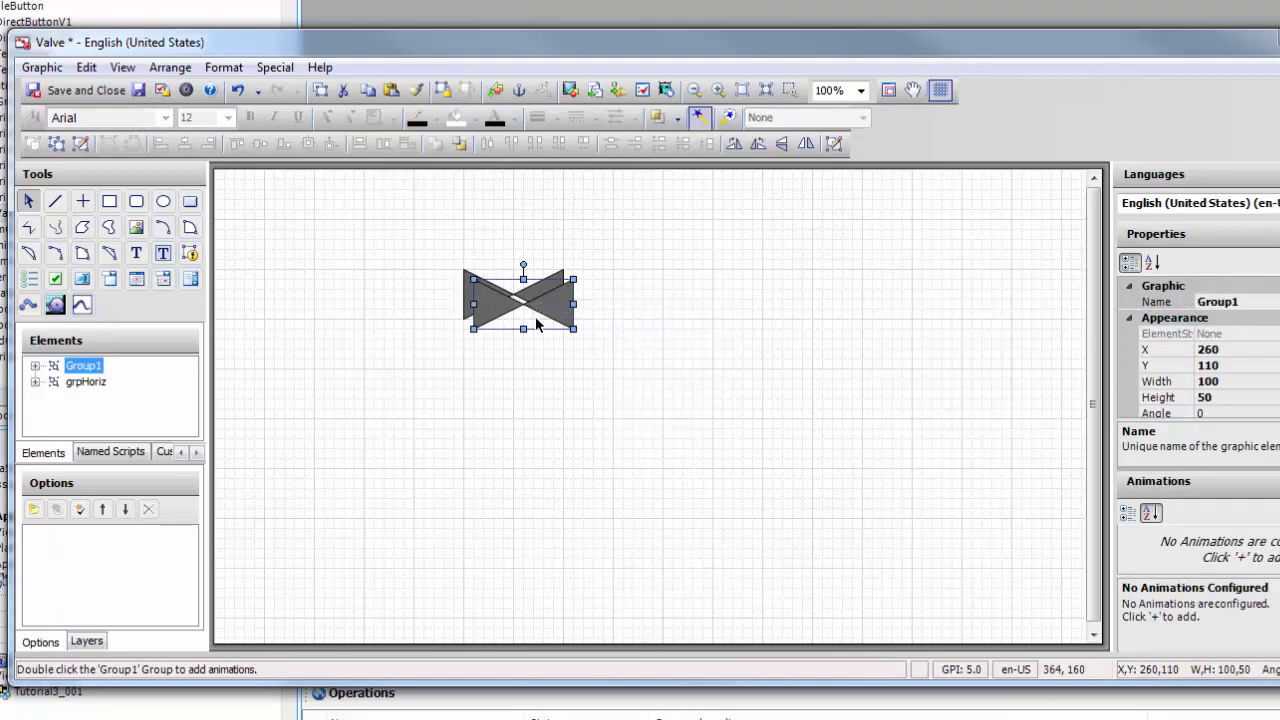
pyautogui.rightClick(559, 308)
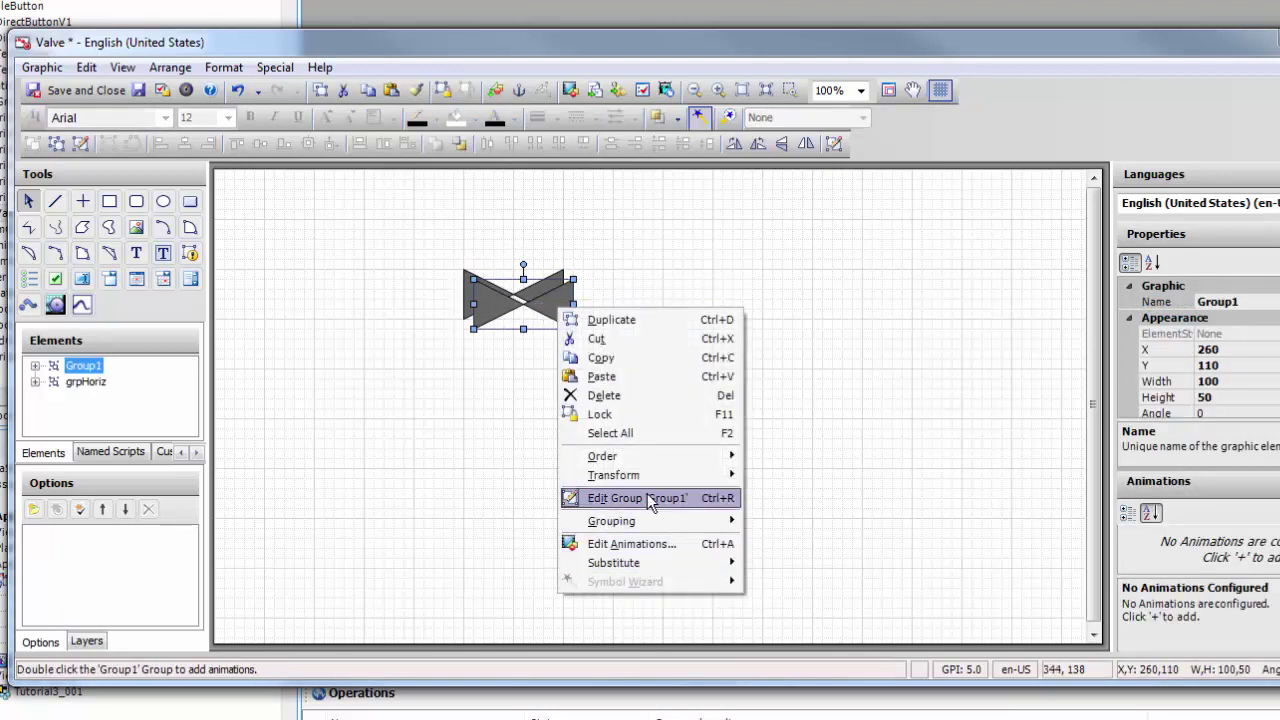
pyautogui.moveTo(640, 470)
pyautogui.click(789, 475)
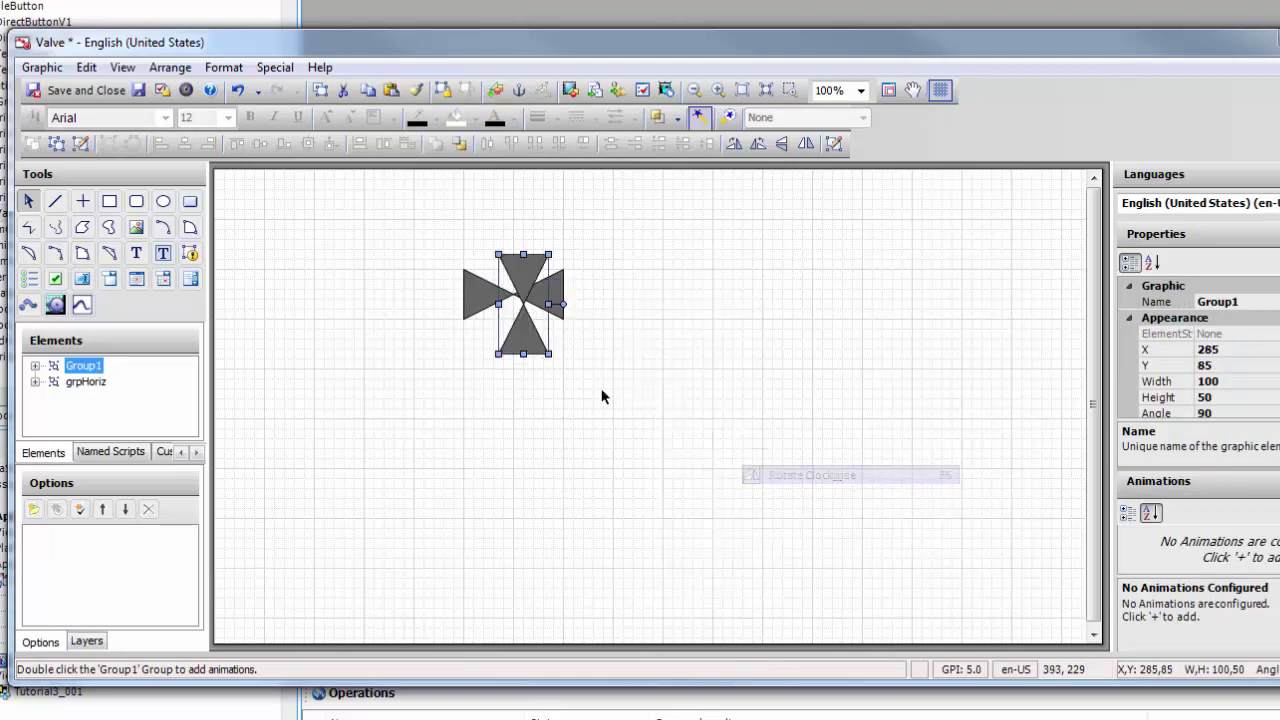
pyautogui.keyDown('shift'); pyautogui.click(487, 307); pyautogui.keyUp('shift')
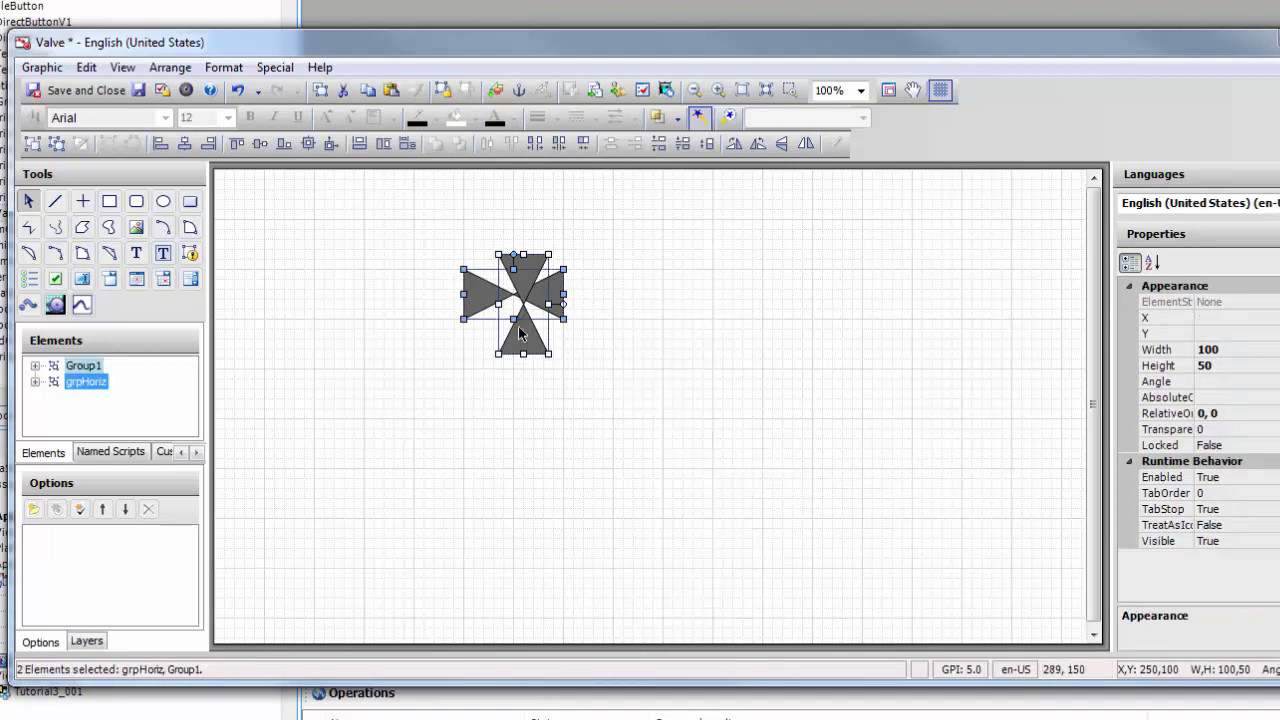
pyautogui.click(308, 143)
pyautogui.click(428, 290)
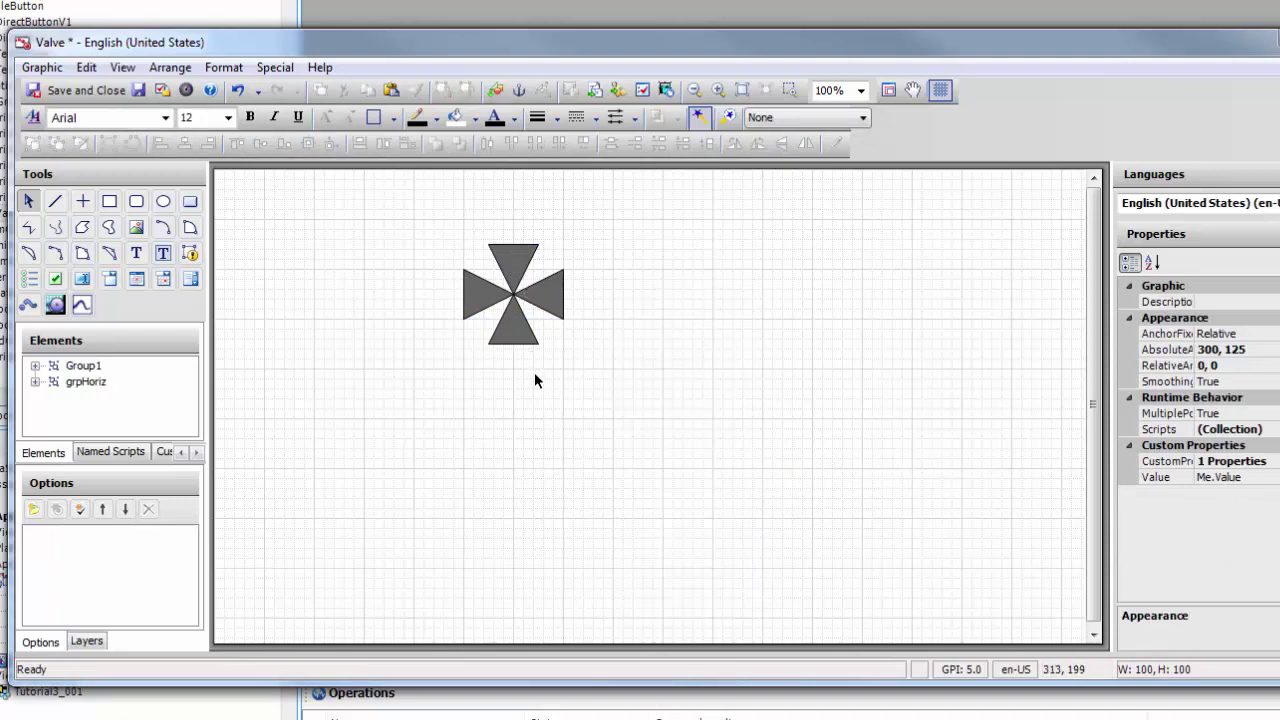
# Rename the copied group Group1 to grpVert.
pyautogui.click(95, 367)
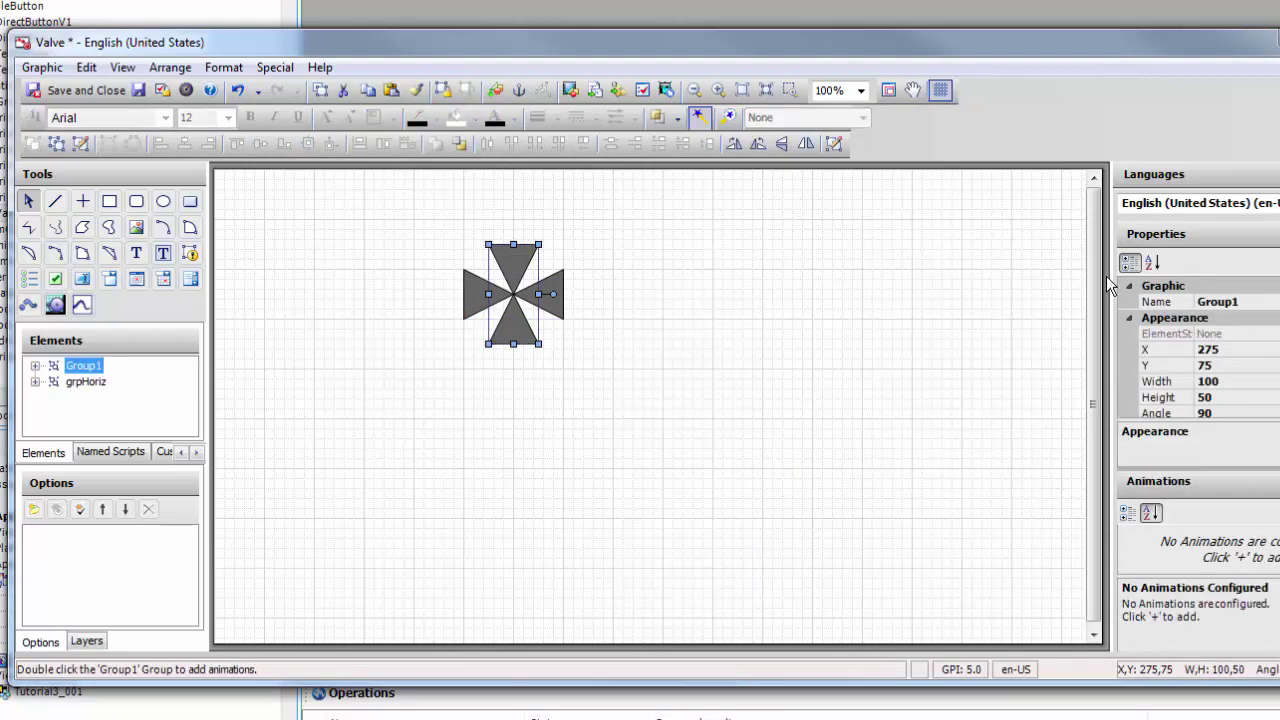
pyautogui.click(1247, 303)
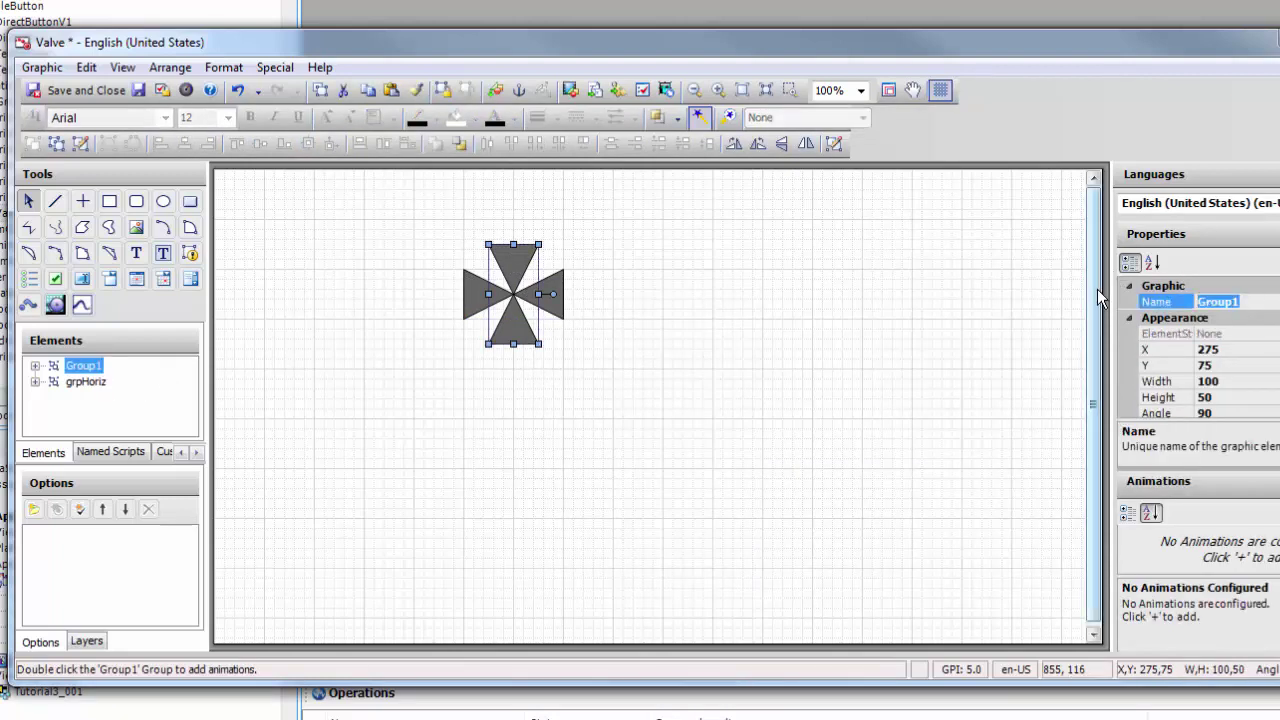
pyautogui.write('grpVert')
pyautogui.click(997, 230)
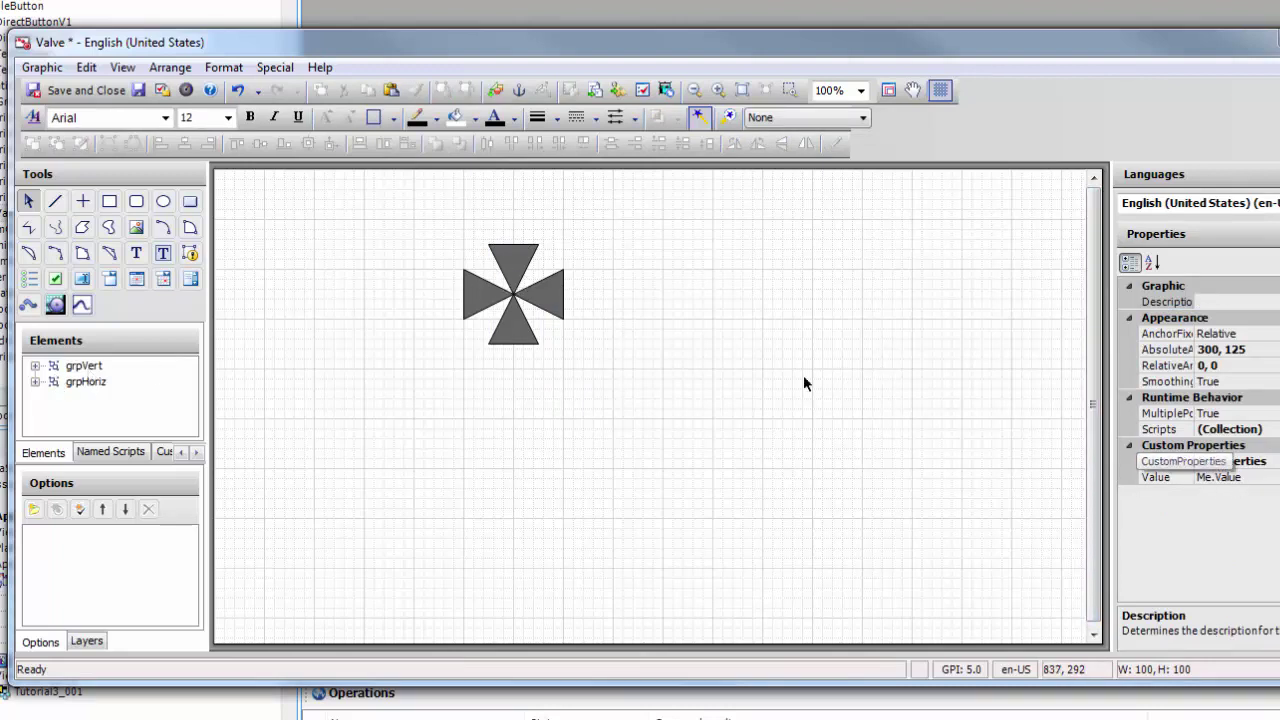
# Add a choice group option named Orientation.
pyautogui.click(32, 510)
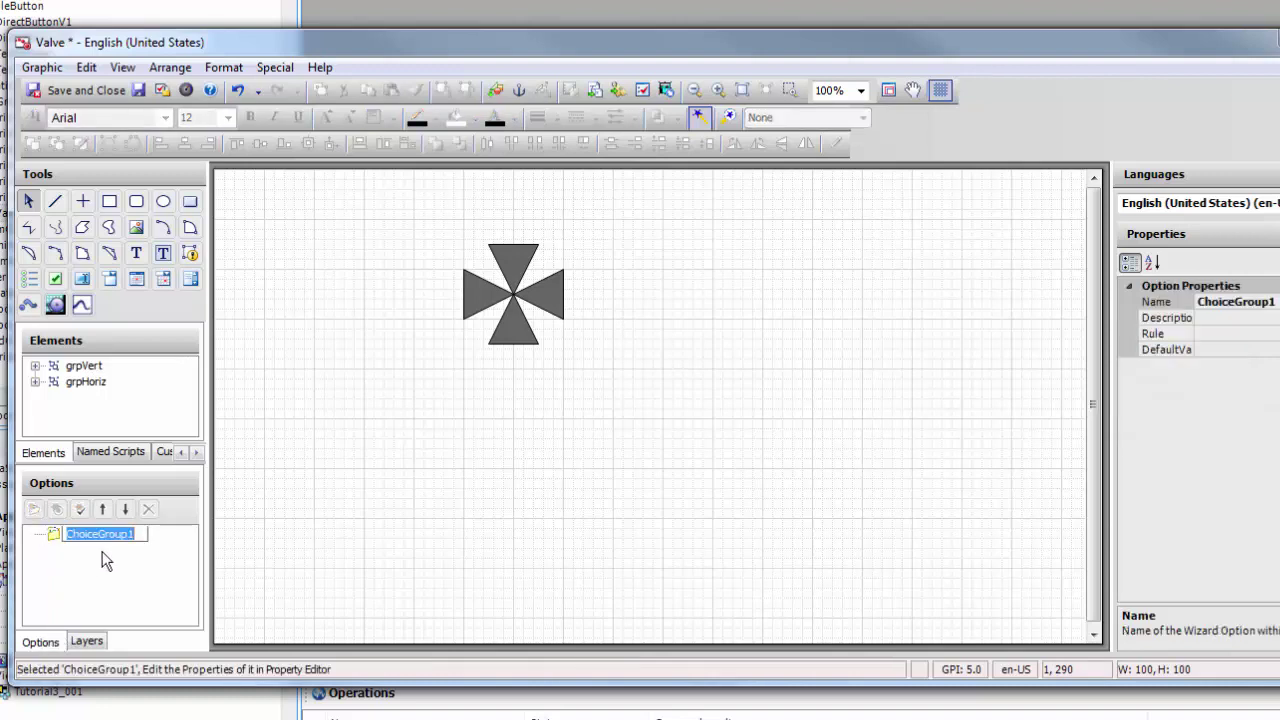
pyautogui.write('Orientation')
pyautogui.click(103, 551)
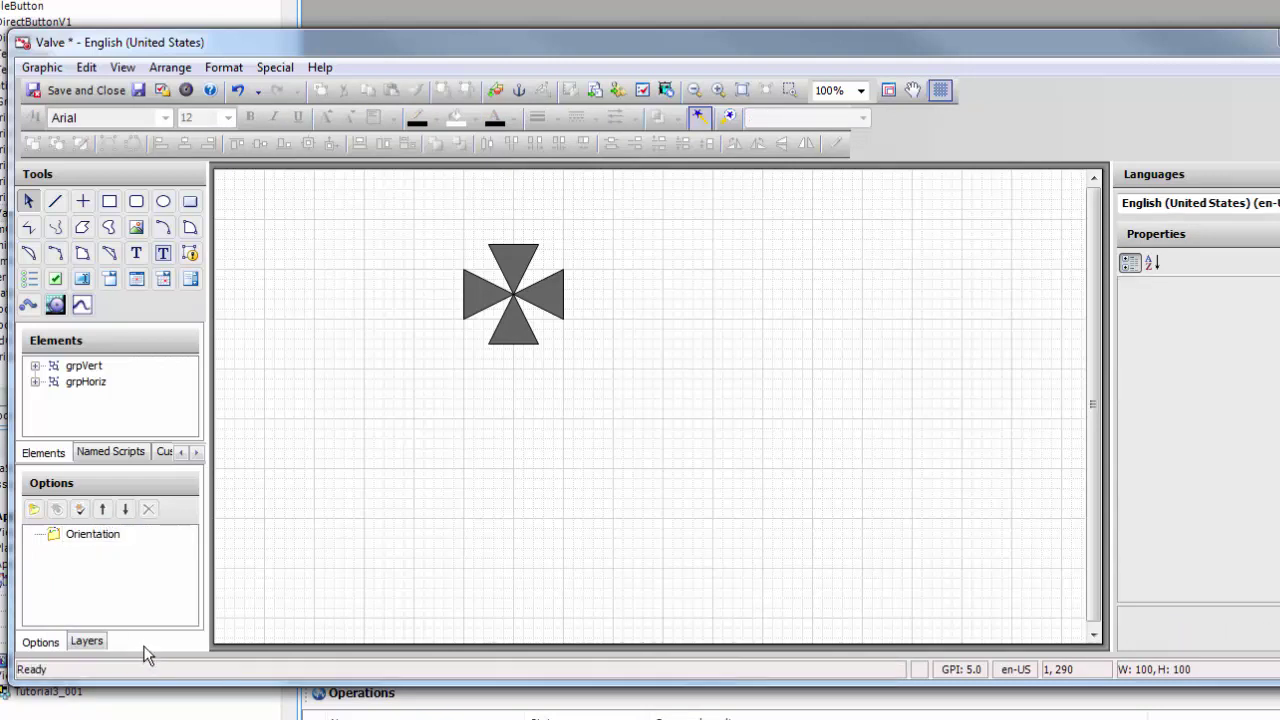
pyautogui.click(79, 532)
# Add Horizontal and Vertical choices under Orientation.
pyautogui.click(80, 509)
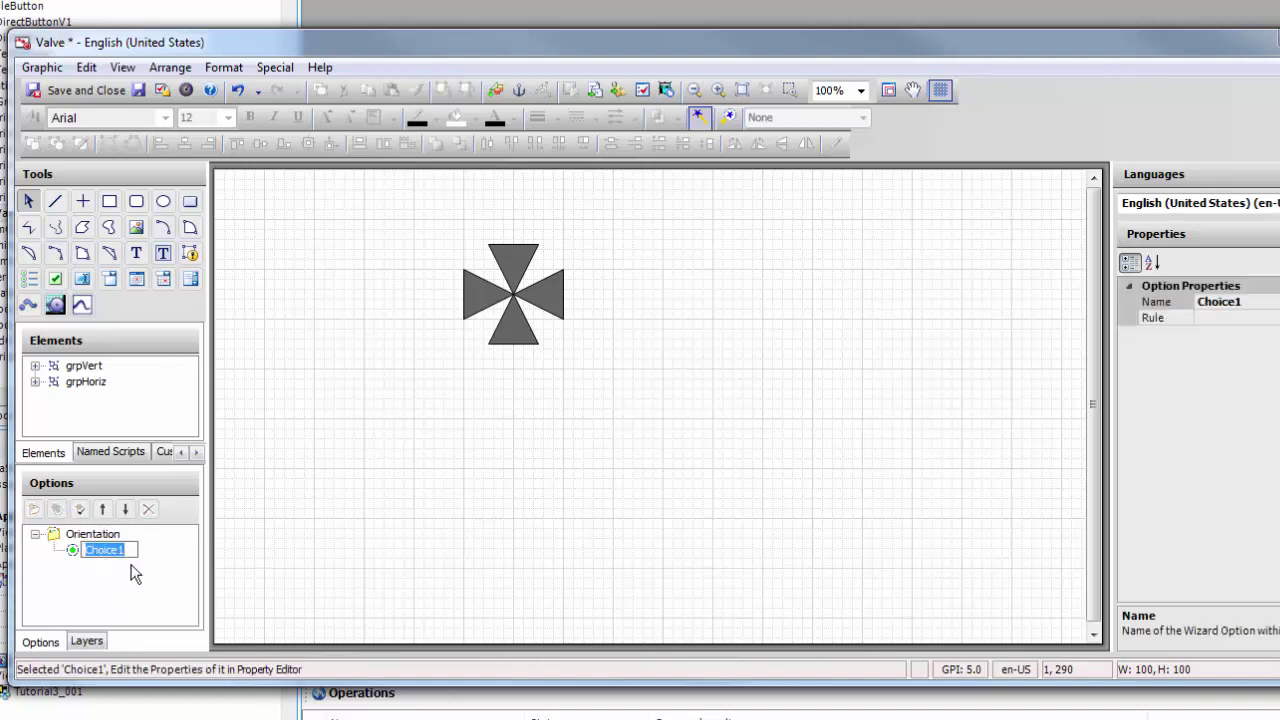
pyautogui.write('Horizontal')
pyautogui.click(133, 573)
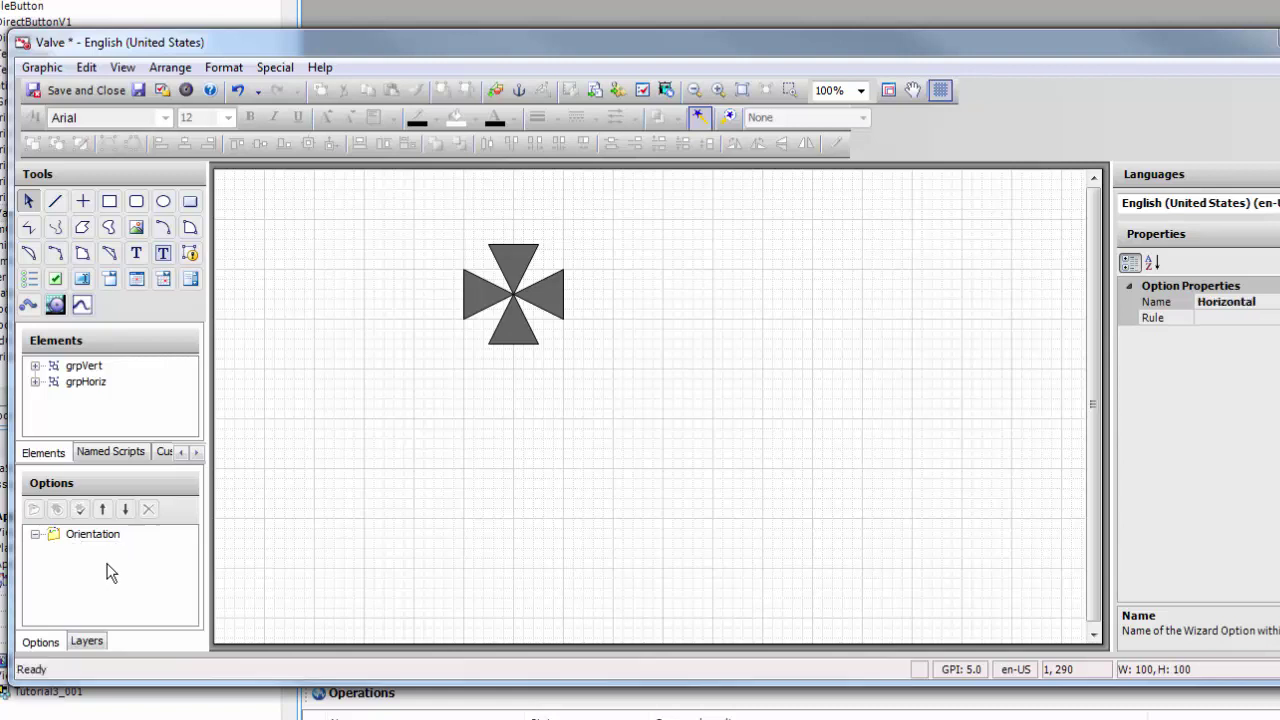
pyautogui.rightClick(100, 533)
pyautogui.click(79, 509)
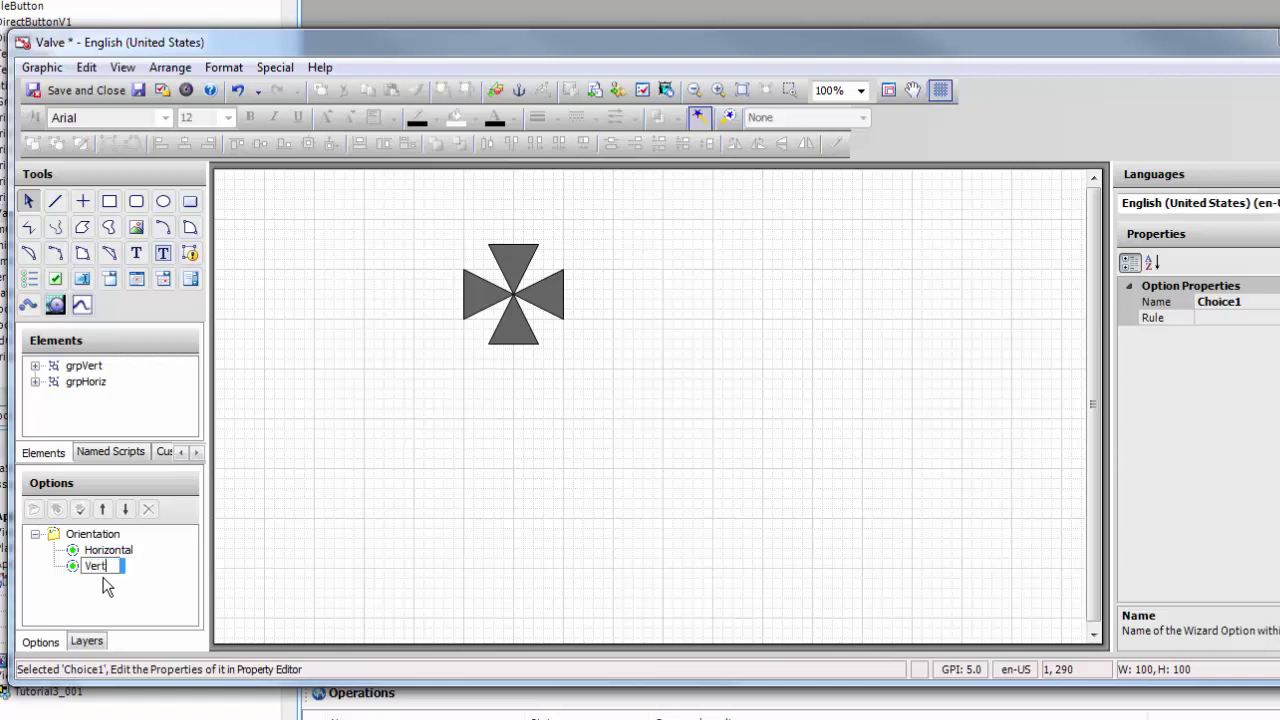
pyautogui.write('Vertical')
pyautogui.click(143, 591)
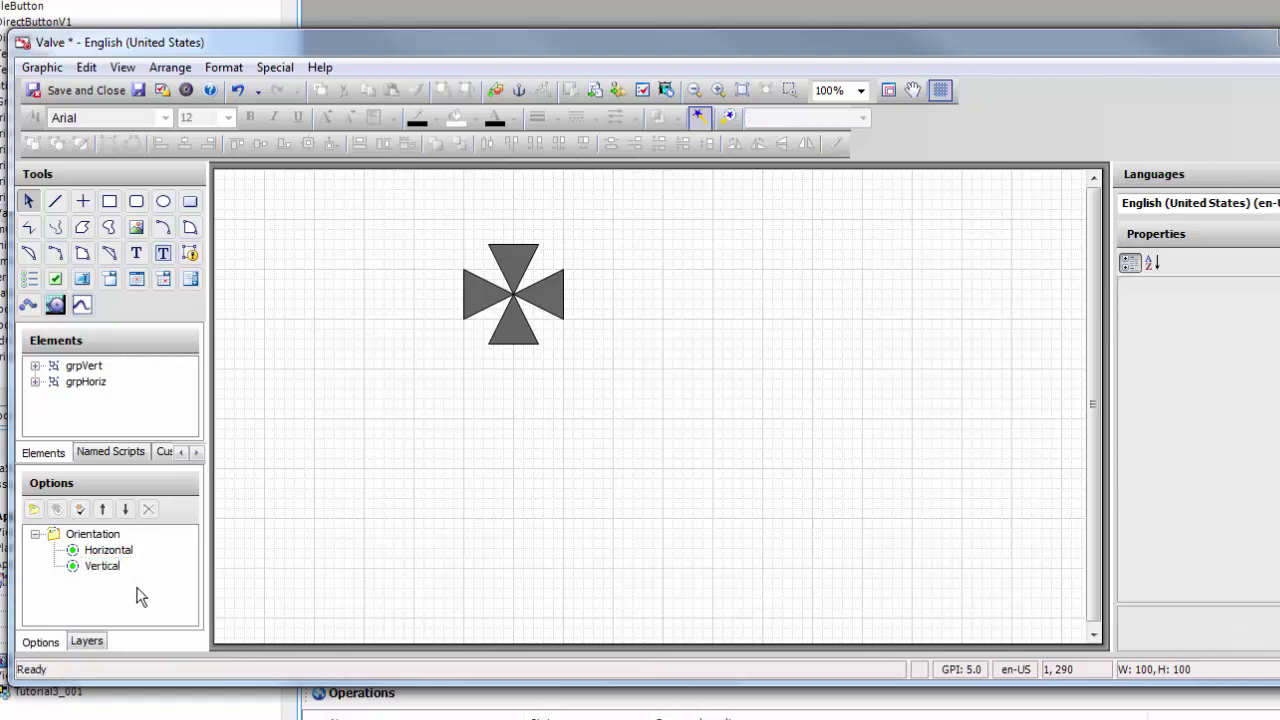
# Expand both orientation layers and drag grpVert and grpHoriz into their matching layers' Graphic Elements.
pyautogui.click(94, 641)
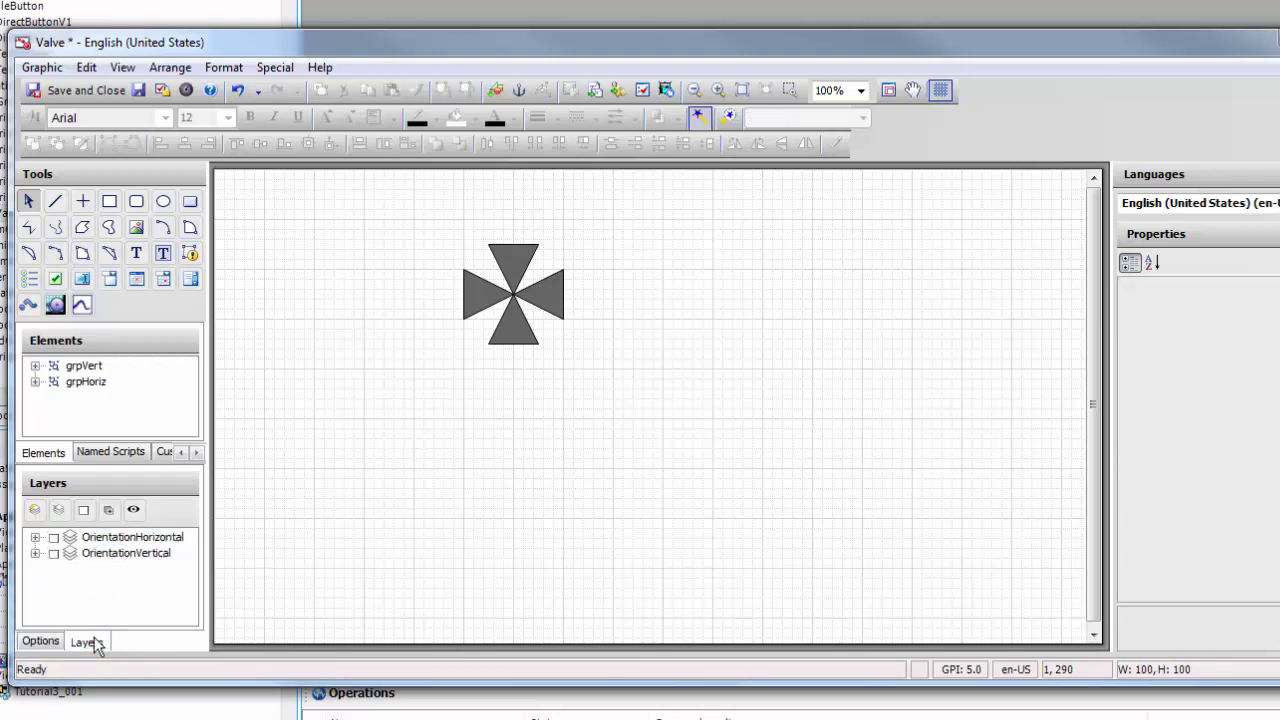
pyautogui.click(35, 553)
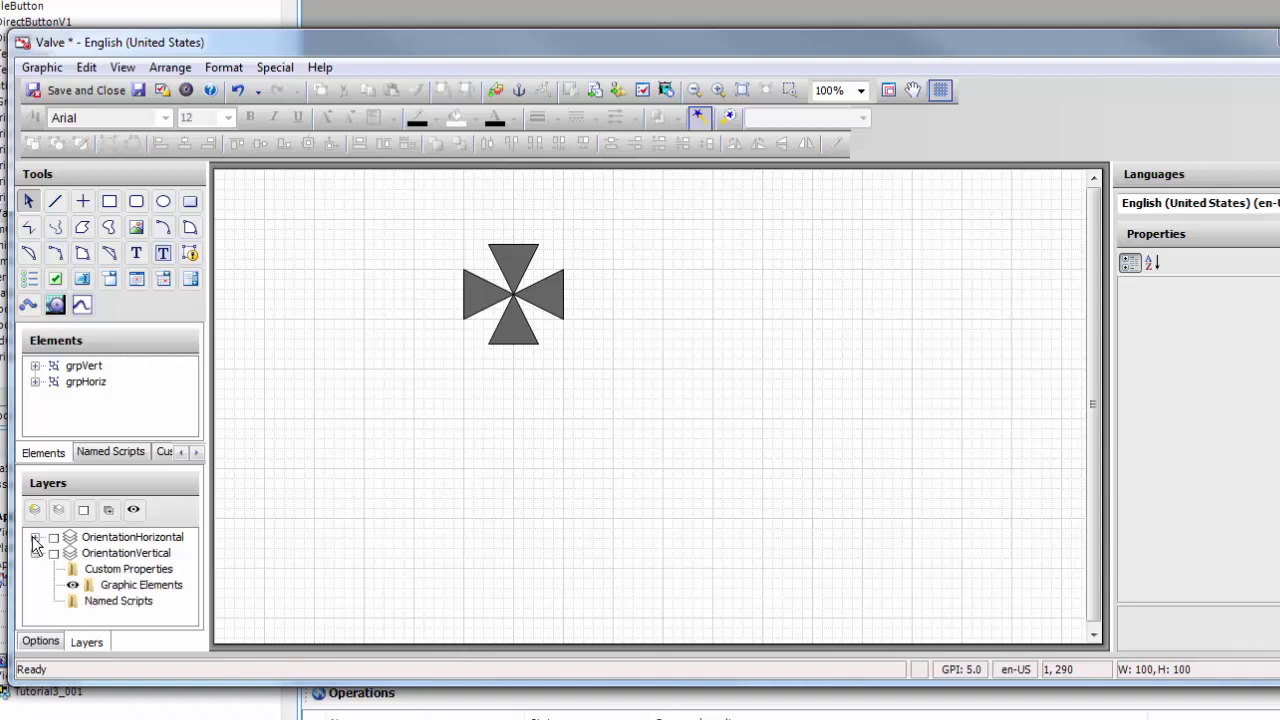
pyautogui.click(35, 537)
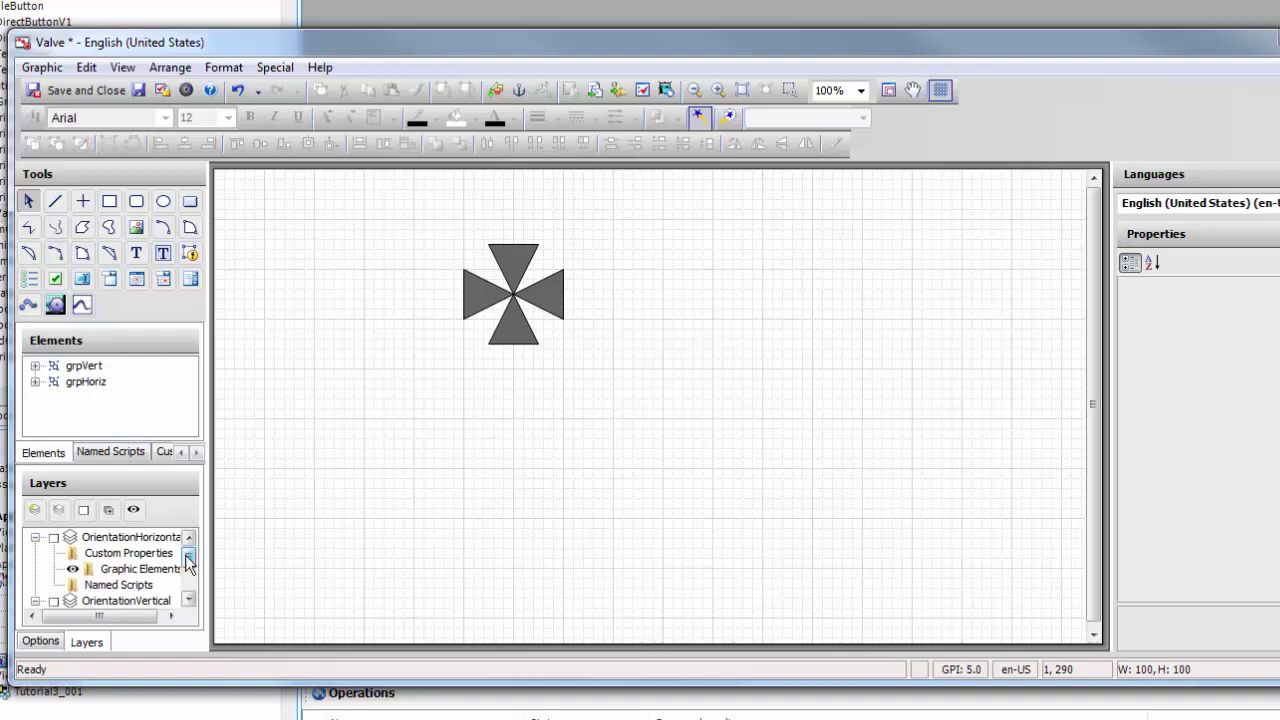
pyautogui.moveTo(188, 552); pyautogui.dragTo(189, 571)
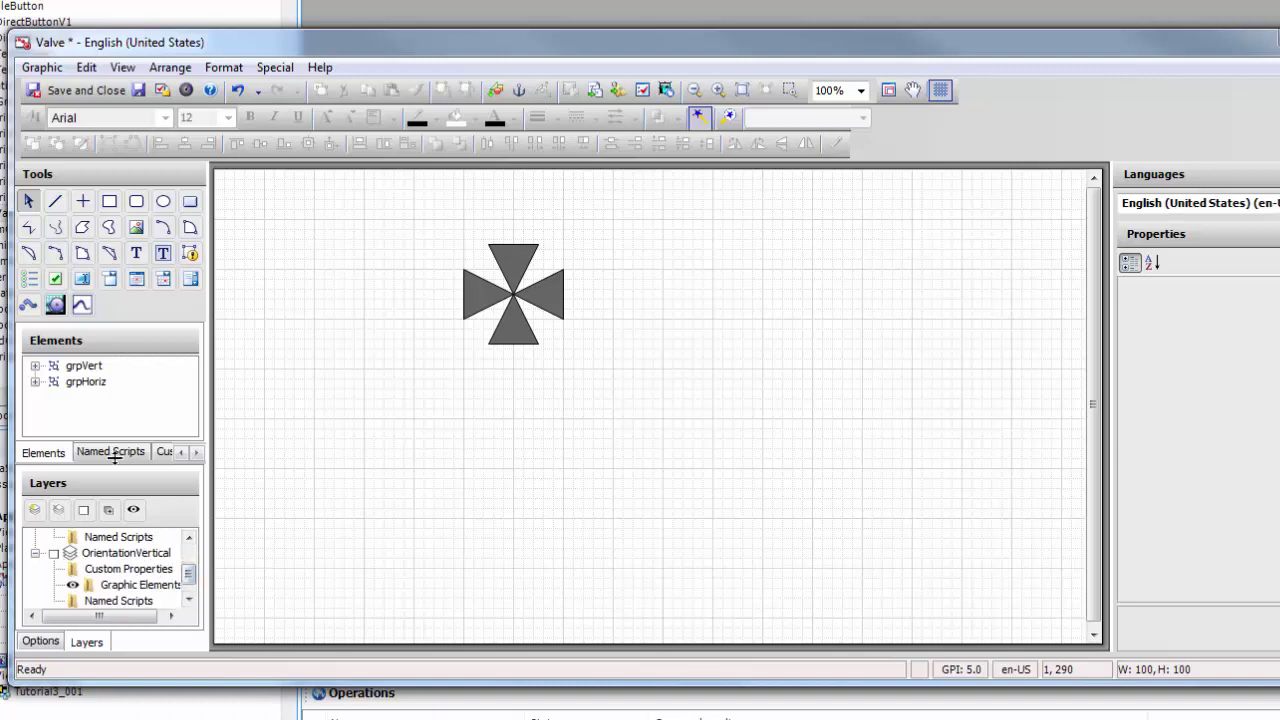
pyautogui.click(85, 366)
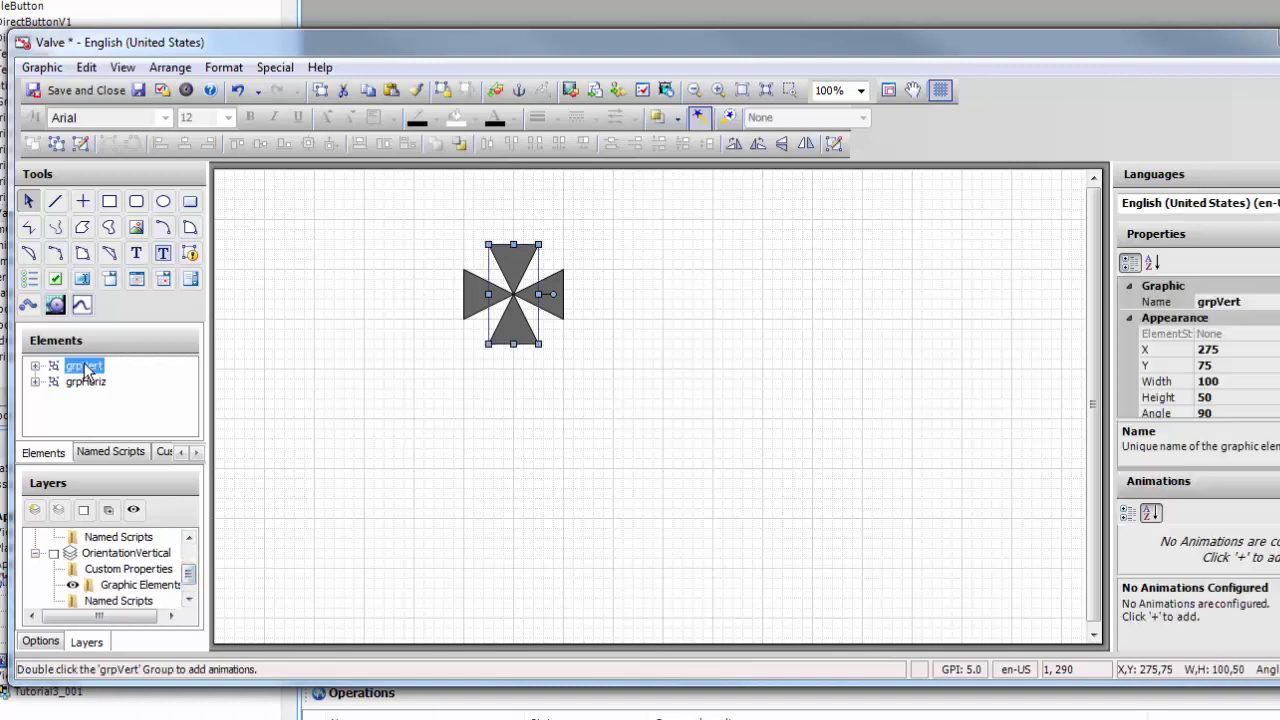
pyautogui.moveTo(87, 370); pyautogui.dragTo(188, 557)
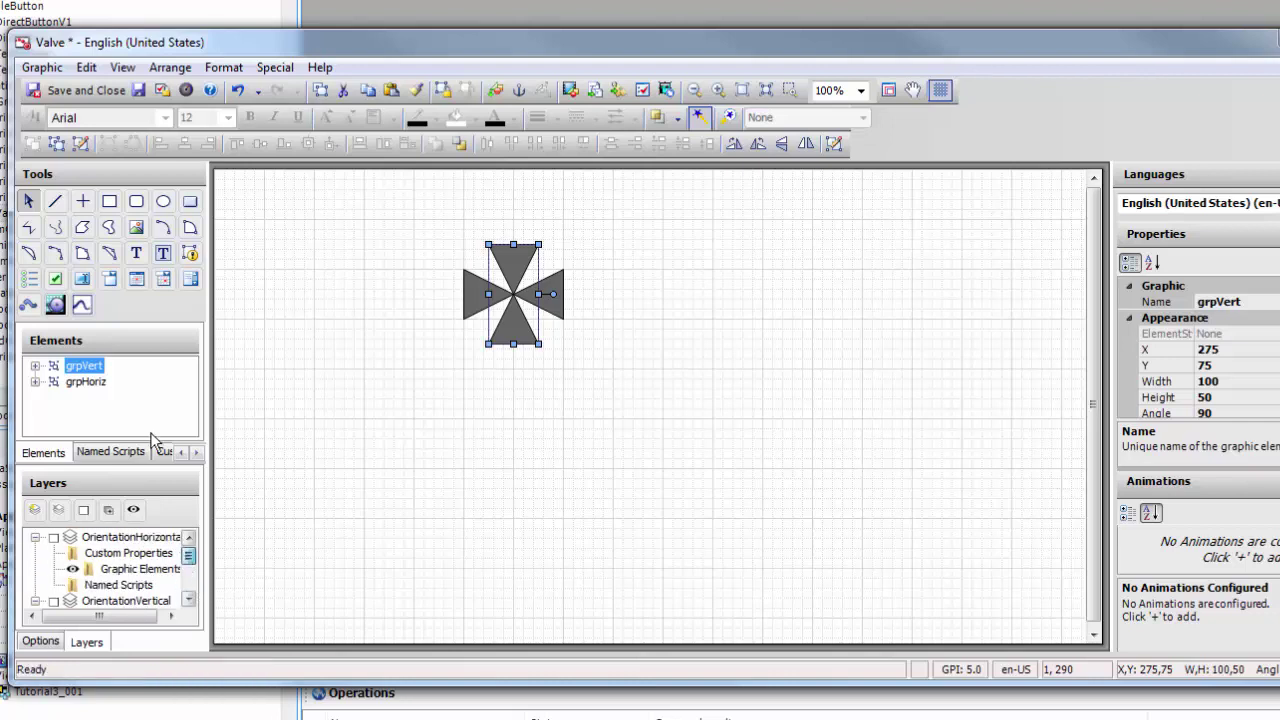
pyautogui.click(86, 382)
pyautogui.moveTo(95, 388); pyautogui.dragTo(192, 562)
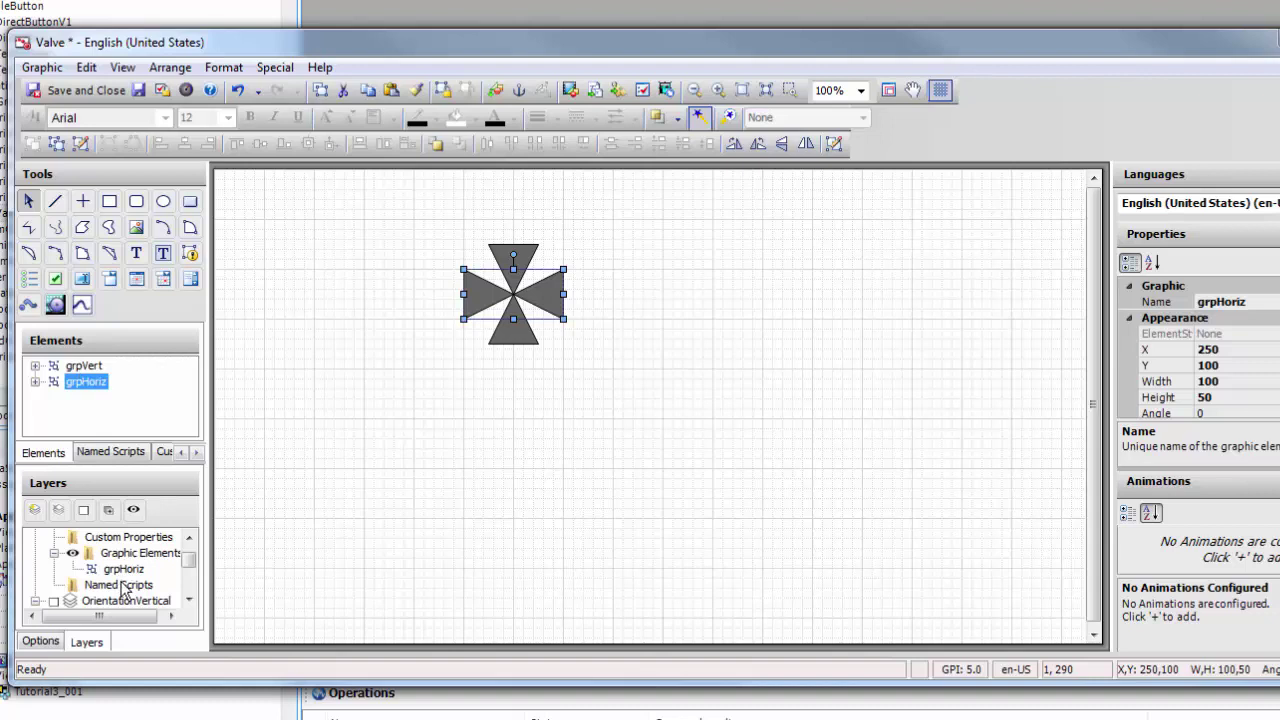
pyautogui.click(875, 429)
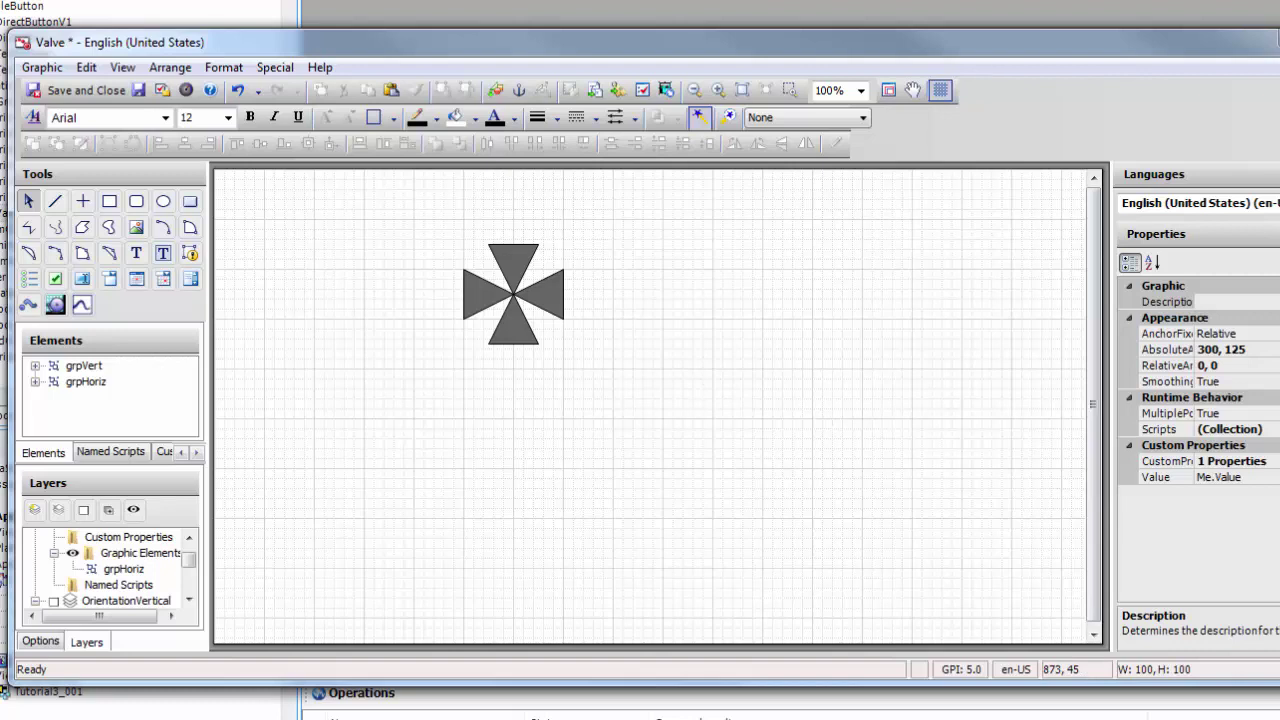
# Save and check in Valve, then open TestTutorial5 with the symbol browser moved mid-screen.
pyautogui.click(1275, 42)
pyautogui.click(786, 485)
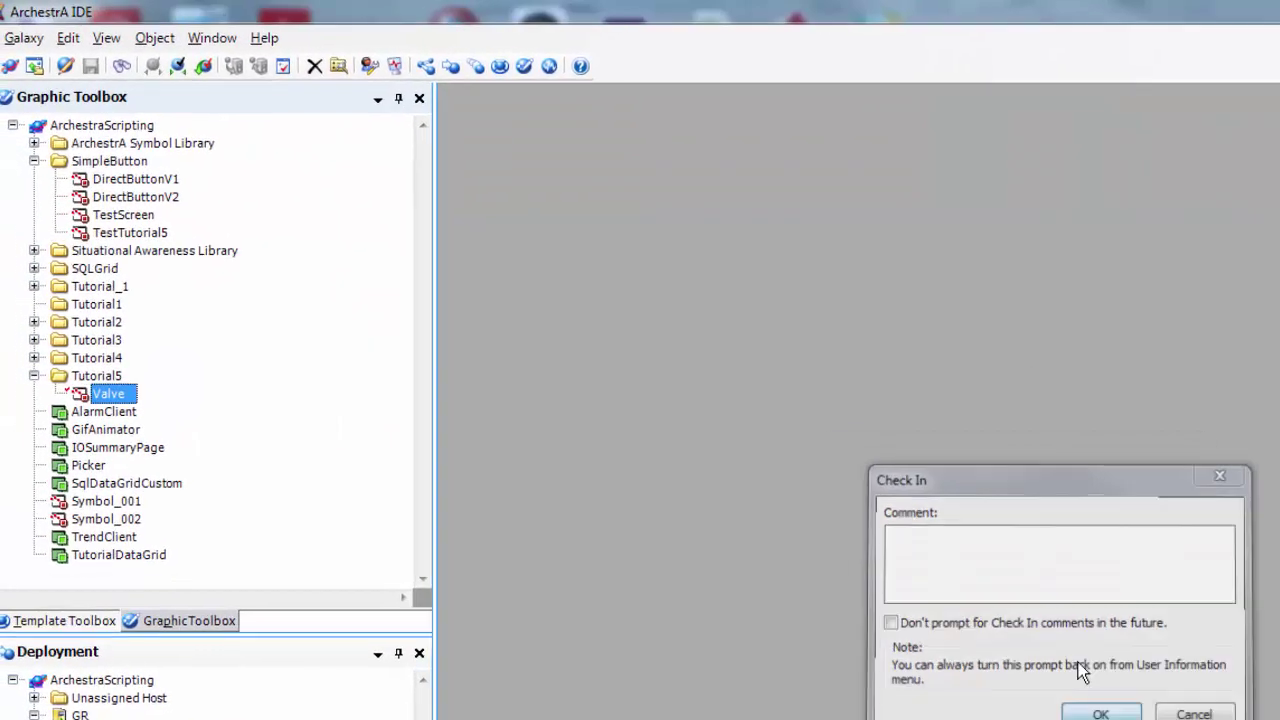
pyautogui.click(1100, 712)
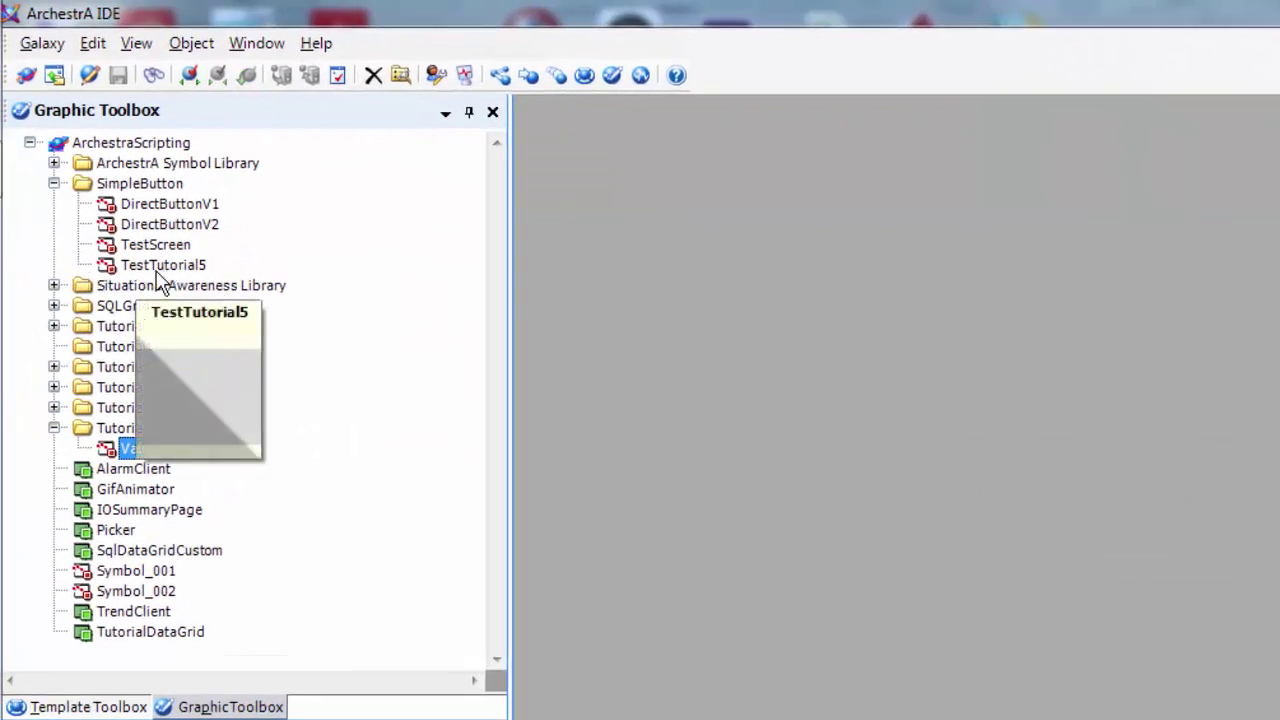
pyautogui.doubleClick(158, 268)
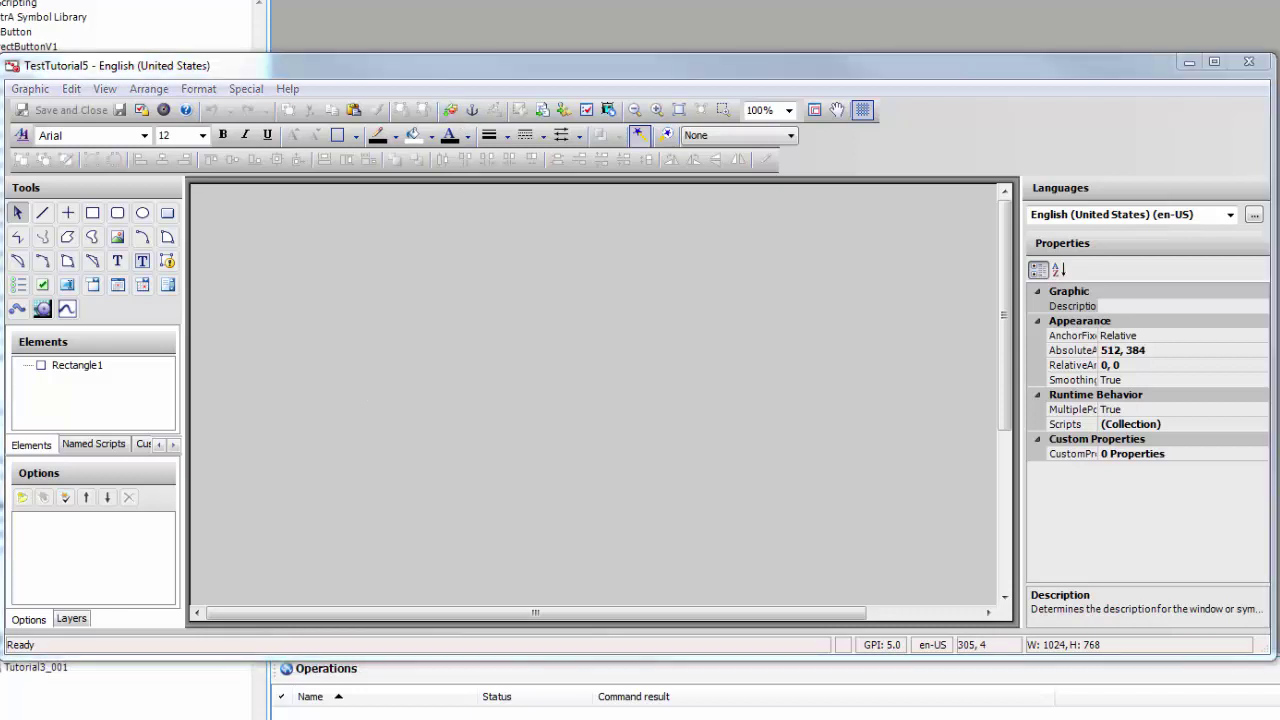
pyautogui.moveTo(1029, 94); pyautogui.dragTo(773, 123)
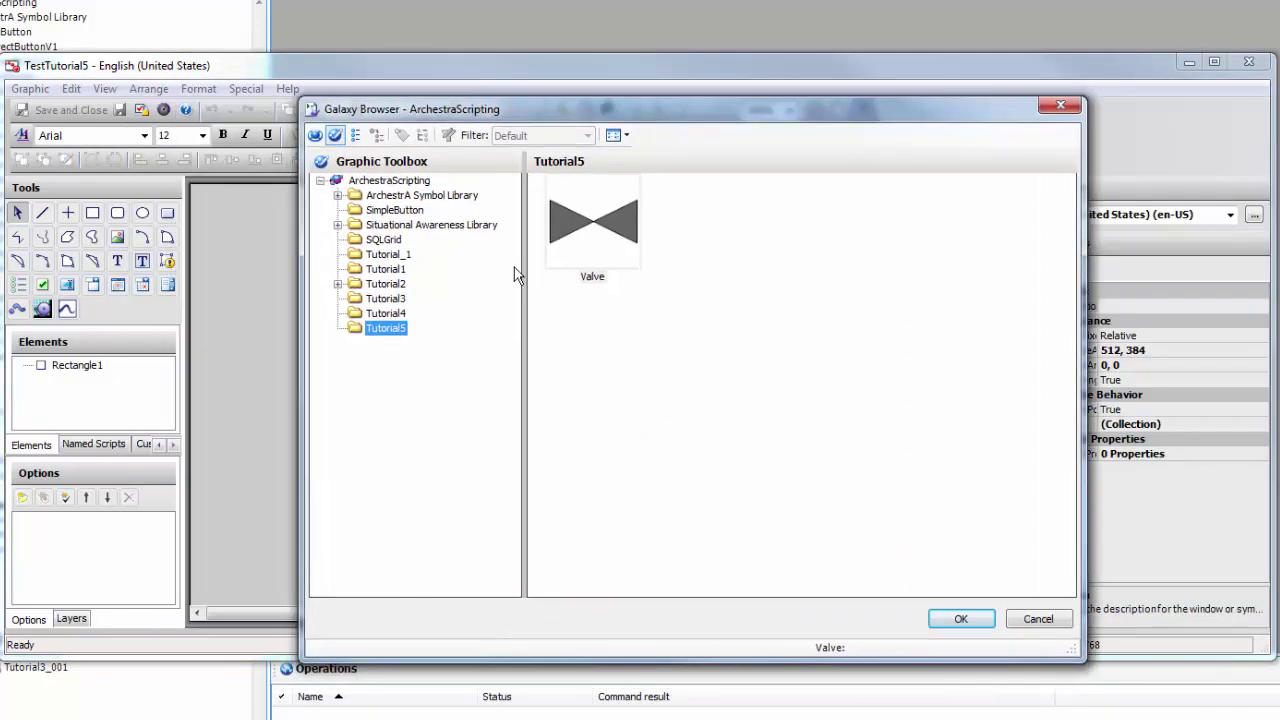
# Place the embedded Valve symbol as Valve1 on the TestTutorial5 canvas.
pyautogui.click(961, 618)
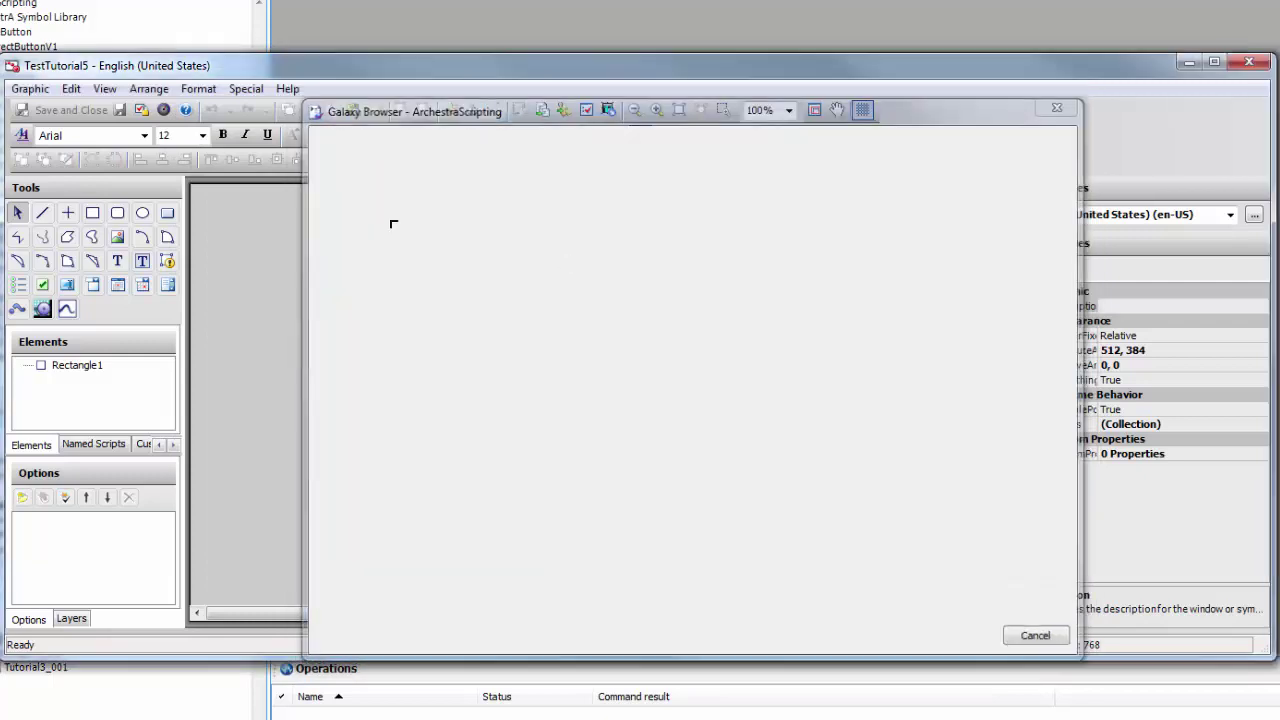
pyautogui.click(282, 259)
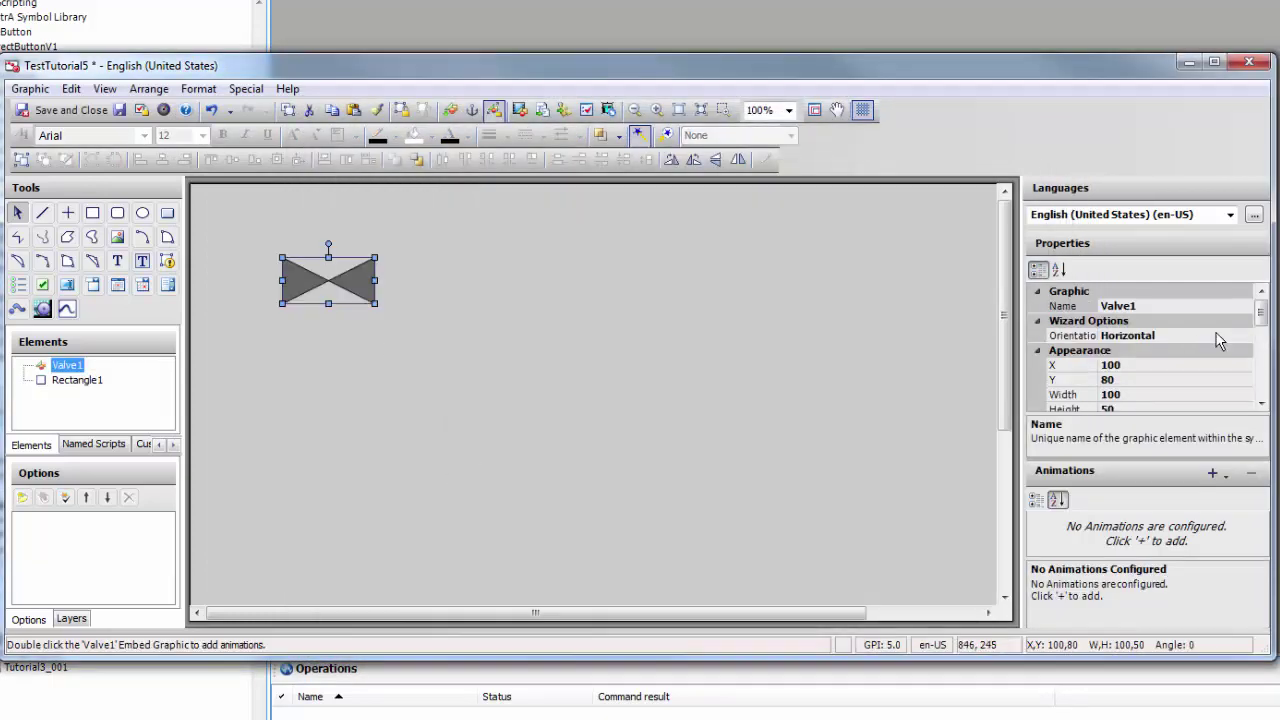
pyautogui.moveTo(1260, 312); pyautogui.dragTo(1264, 373)
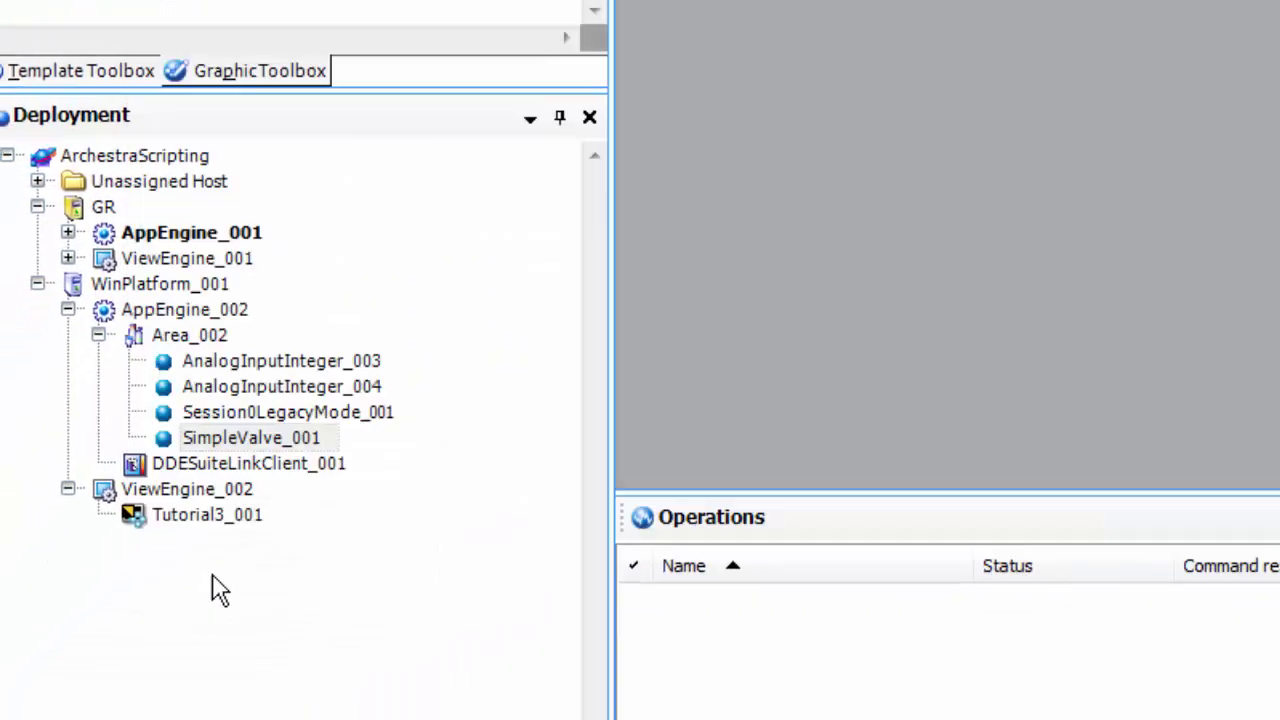
# Copy the name SimpleValve_001 from the object's rename field.
pyautogui.click(242, 438)
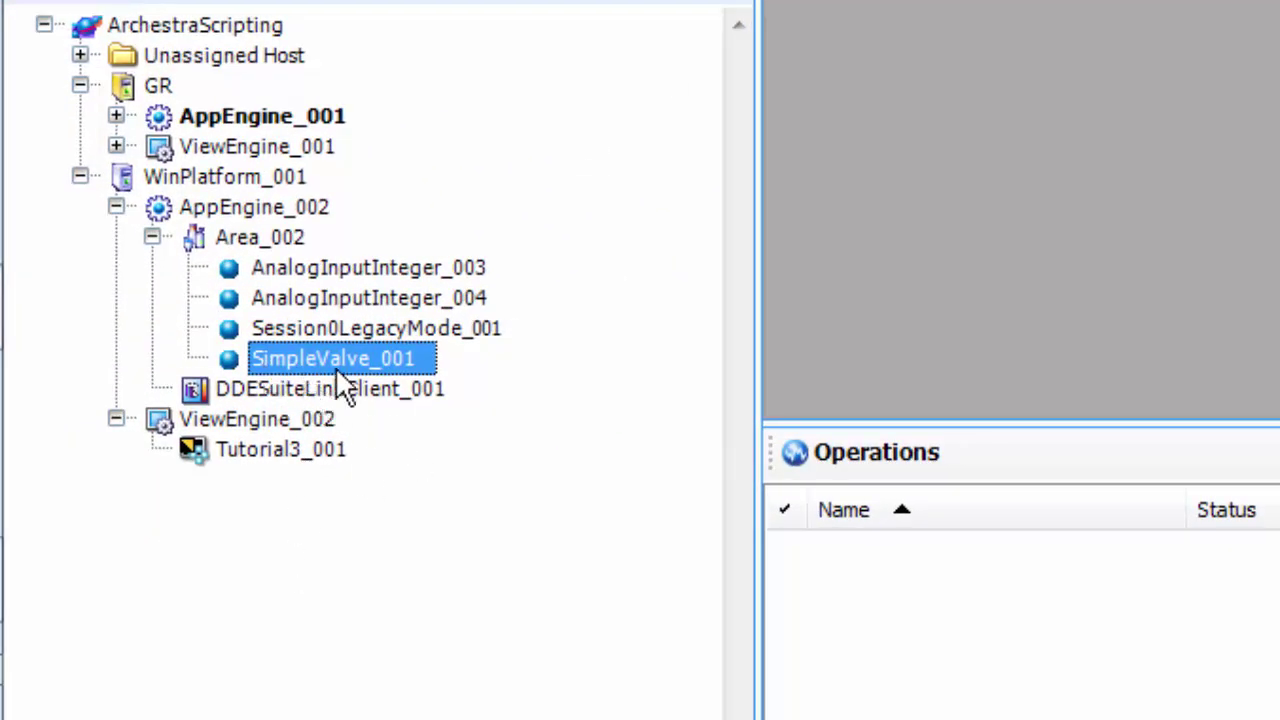
pyautogui.click(379, 338)
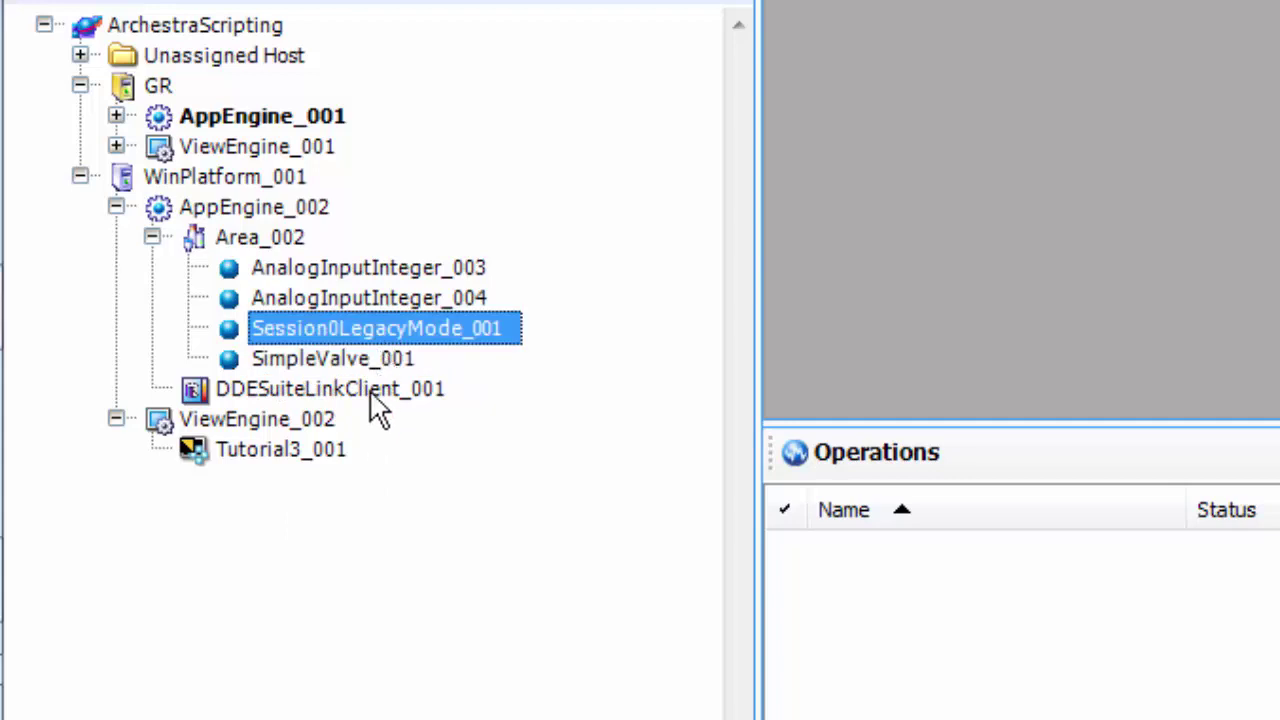
pyautogui.rightClick(384, 363)
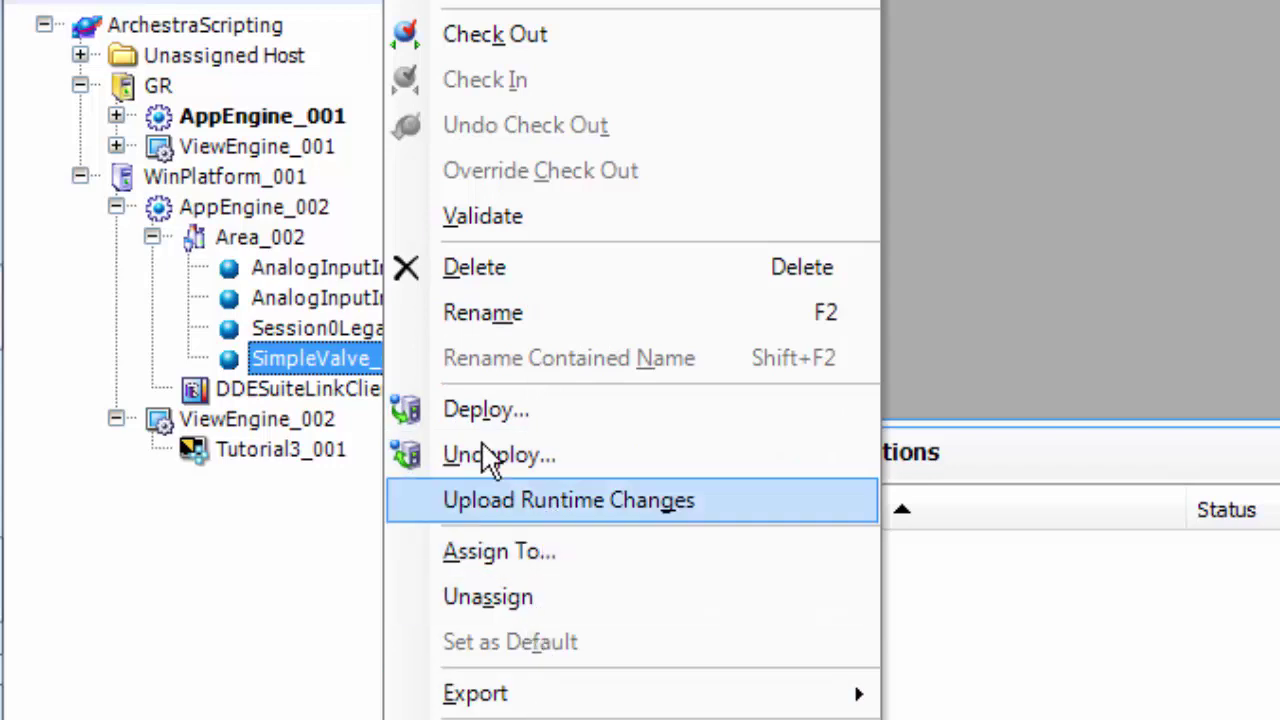
pyautogui.click(489, 313)
pyautogui.hotkey('ctrl', 'c')
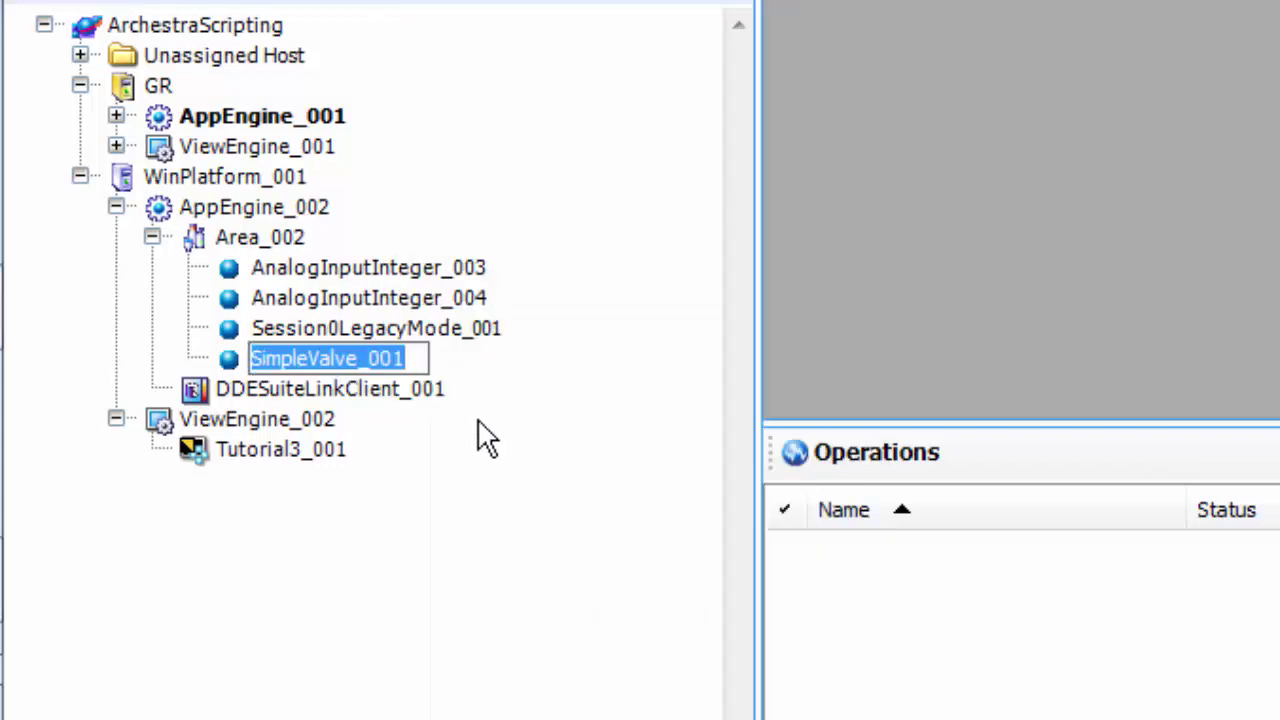
pyautogui.press('Return')
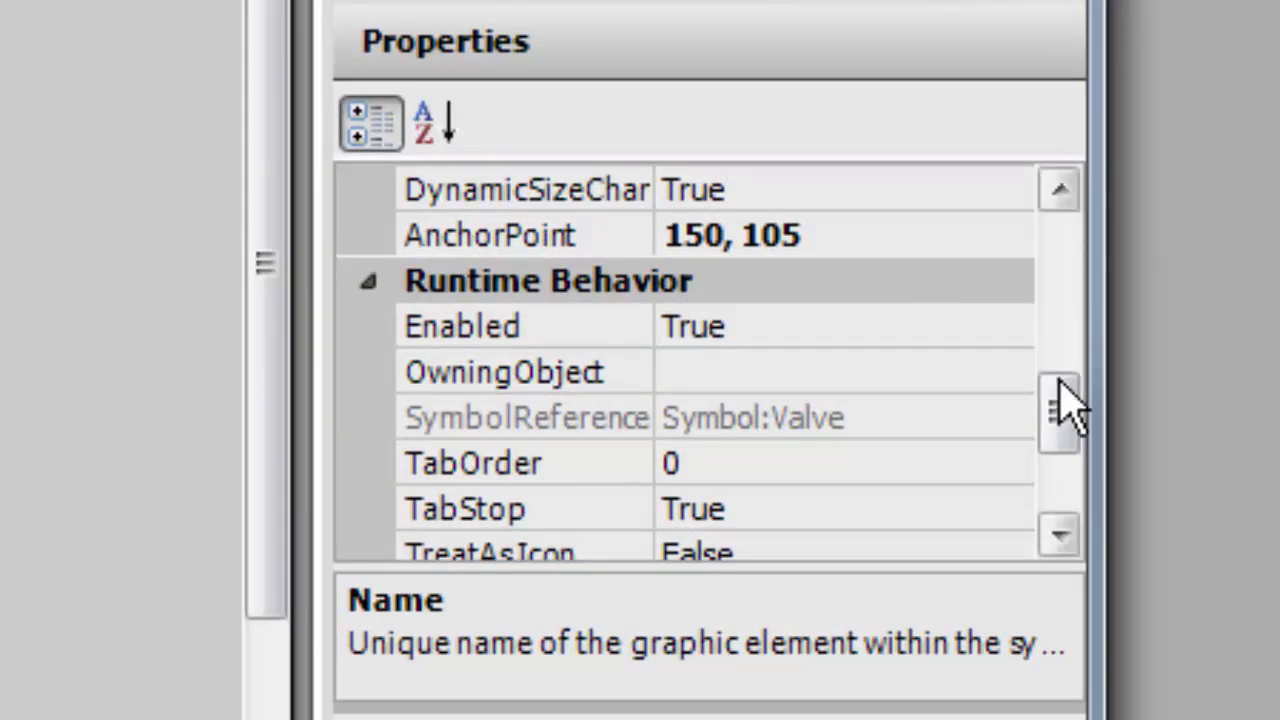
# Paste SimpleValve_001 into Valve1's OwningObject property and clear the selection.
pyautogui.moveTo(1063, 400); pyautogui.dragTo(1120, 460)
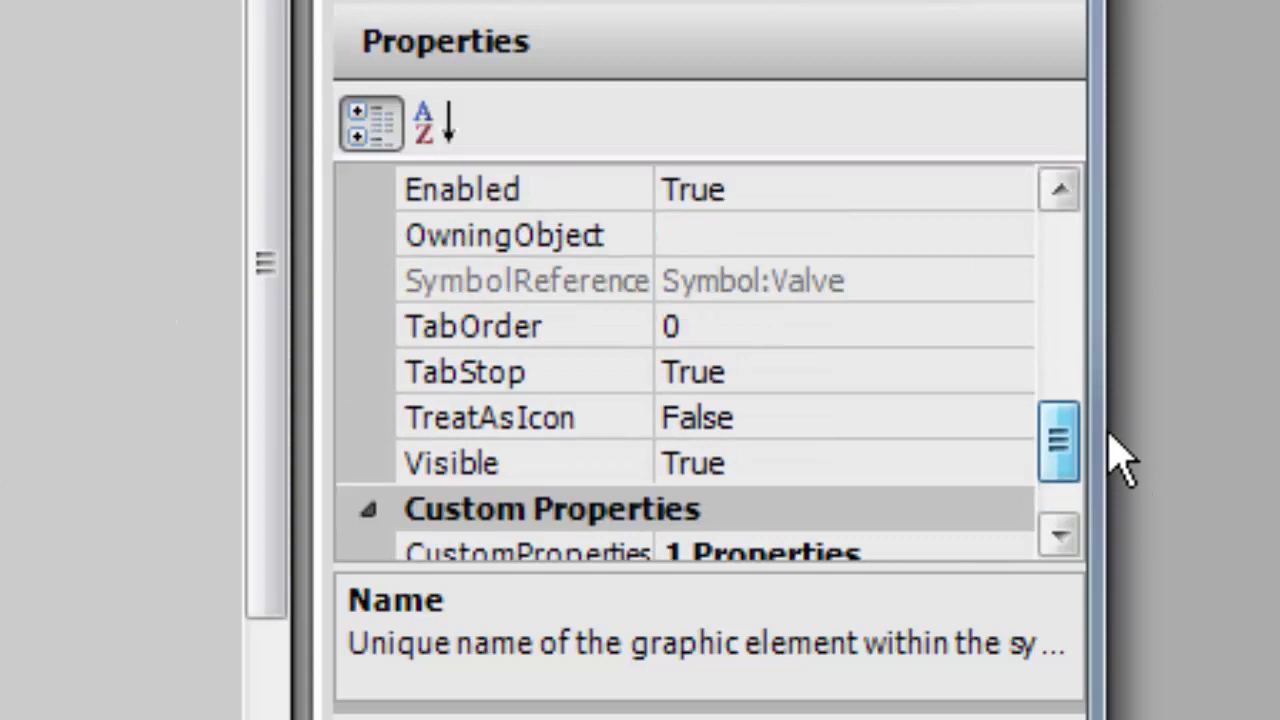
pyautogui.click(734, 236)
pyautogui.rightClick(734, 236)
pyautogui.click(866, 483)
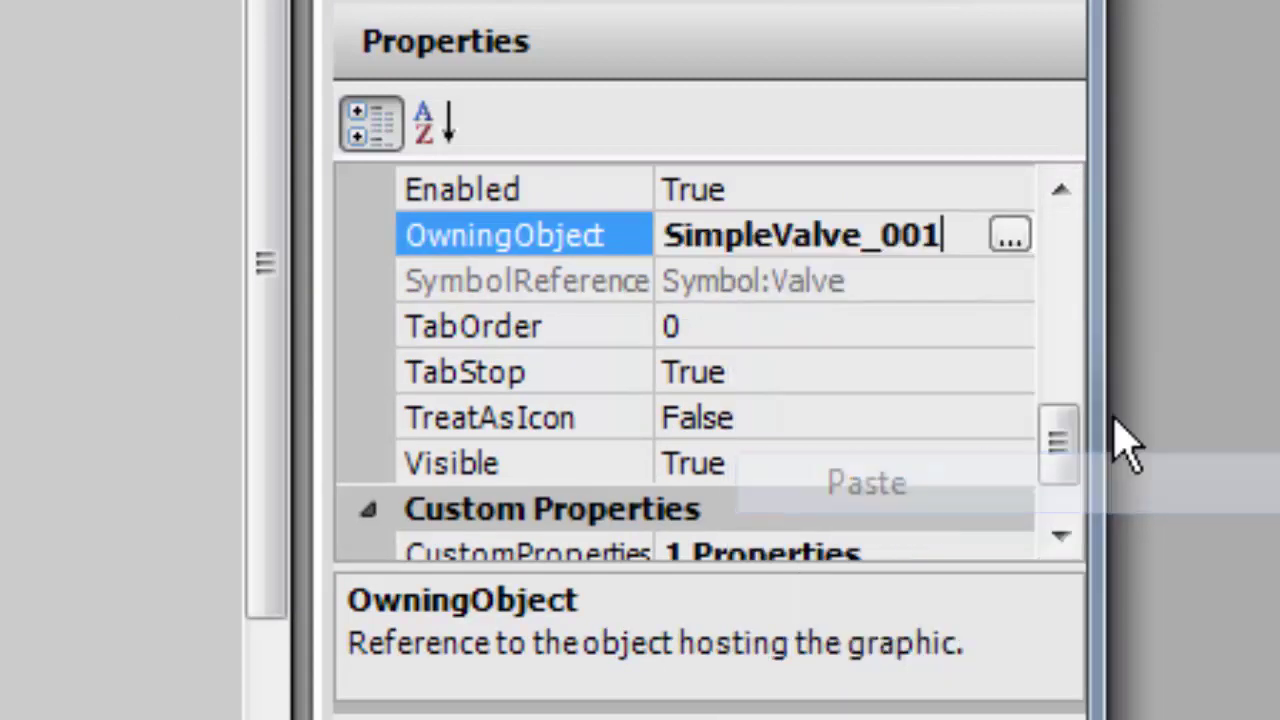
pyautogui.click(1057, 380)
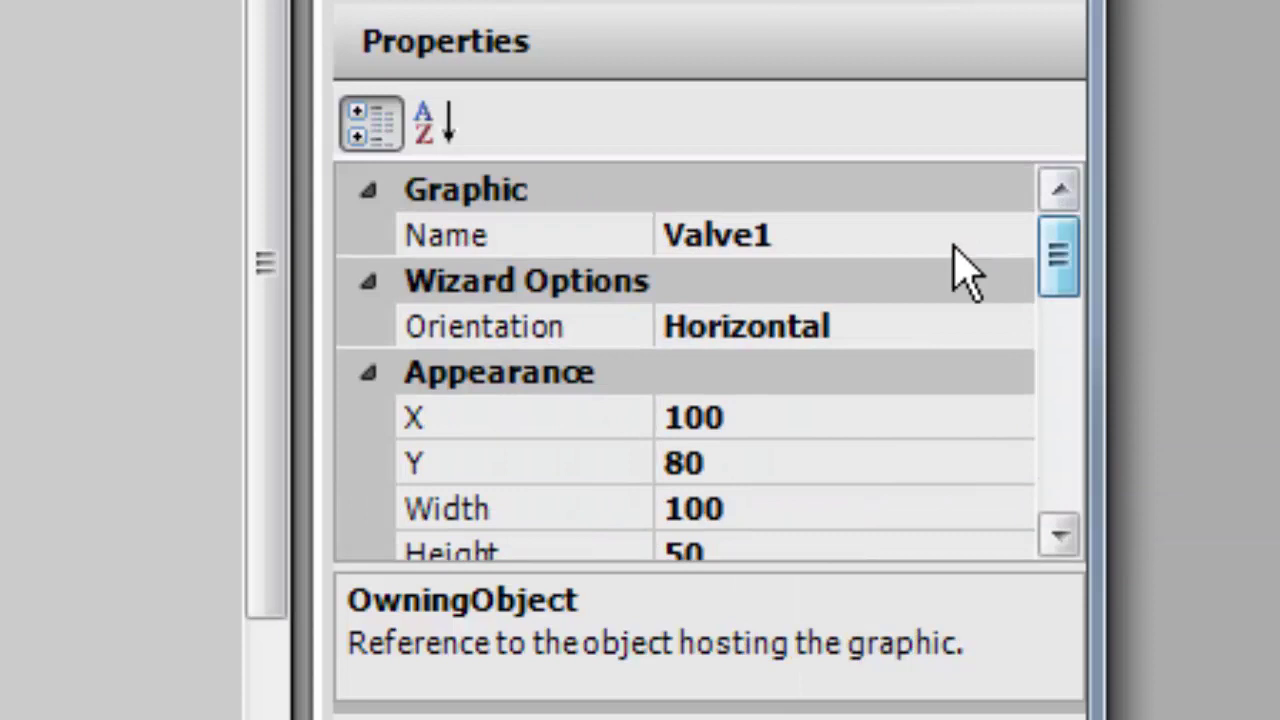
pyautogui.press('Escape')
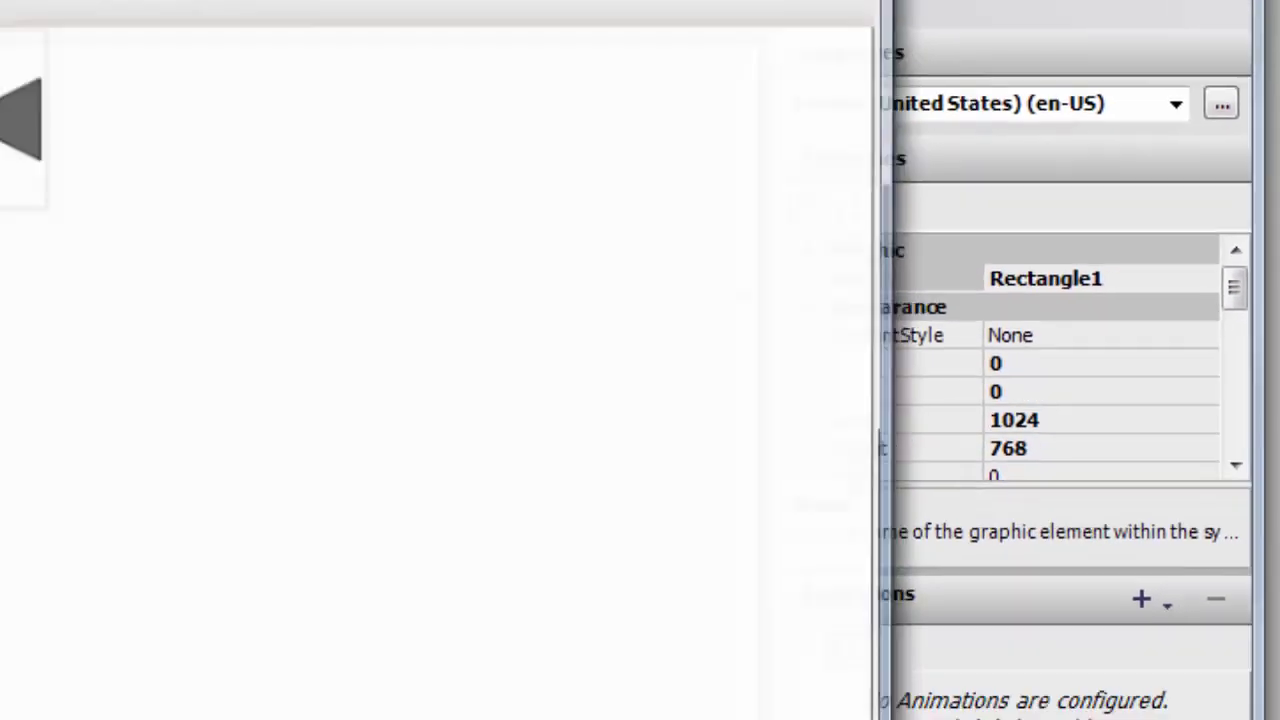
# Embed a second Tutorial5 Valve below the first and set its Orientation to Vertical.
pyautogui.hotkey('ctrl', 'e')
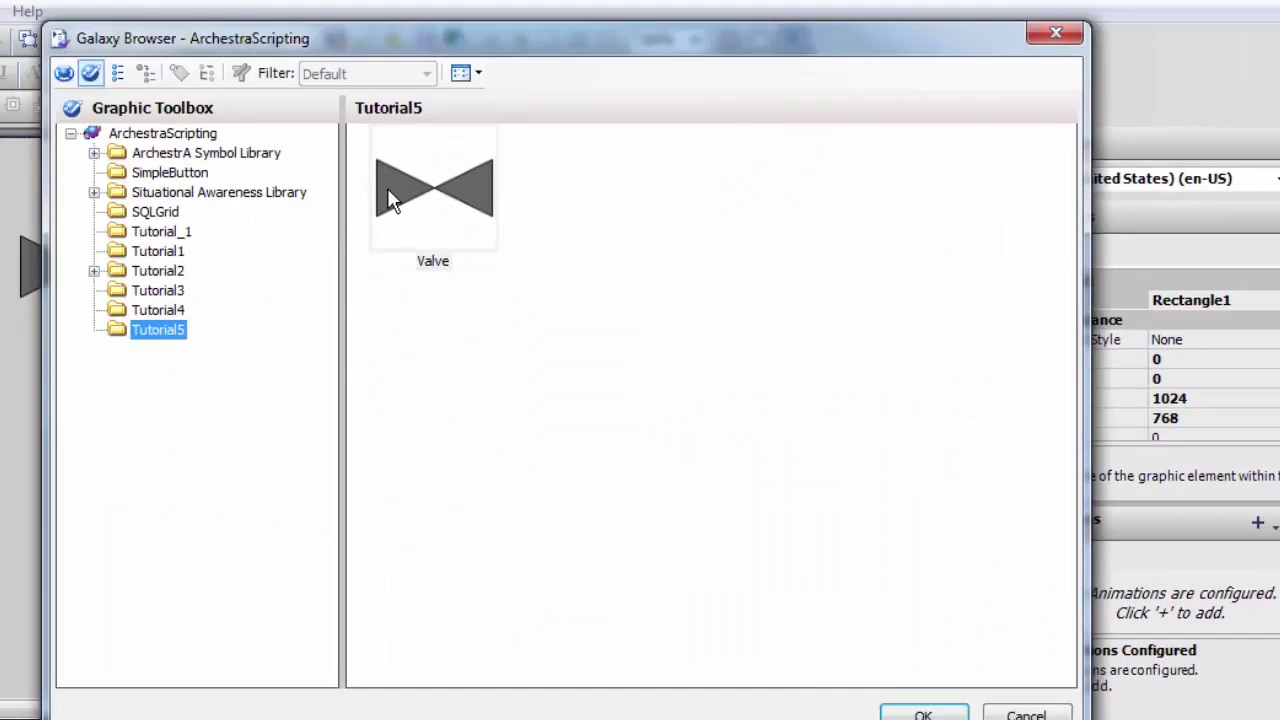
pyautogui.click(462, 250)
pyautogui.click(923, 714)
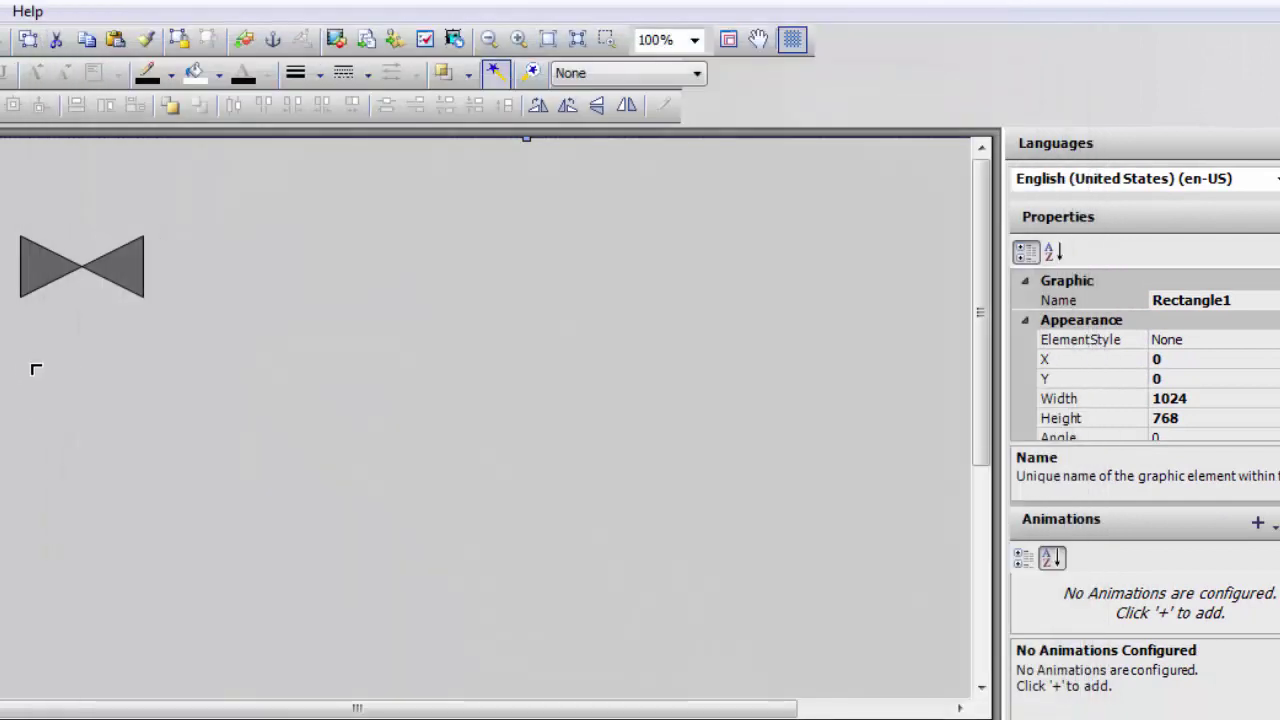
pyautogui.click(32, 346)
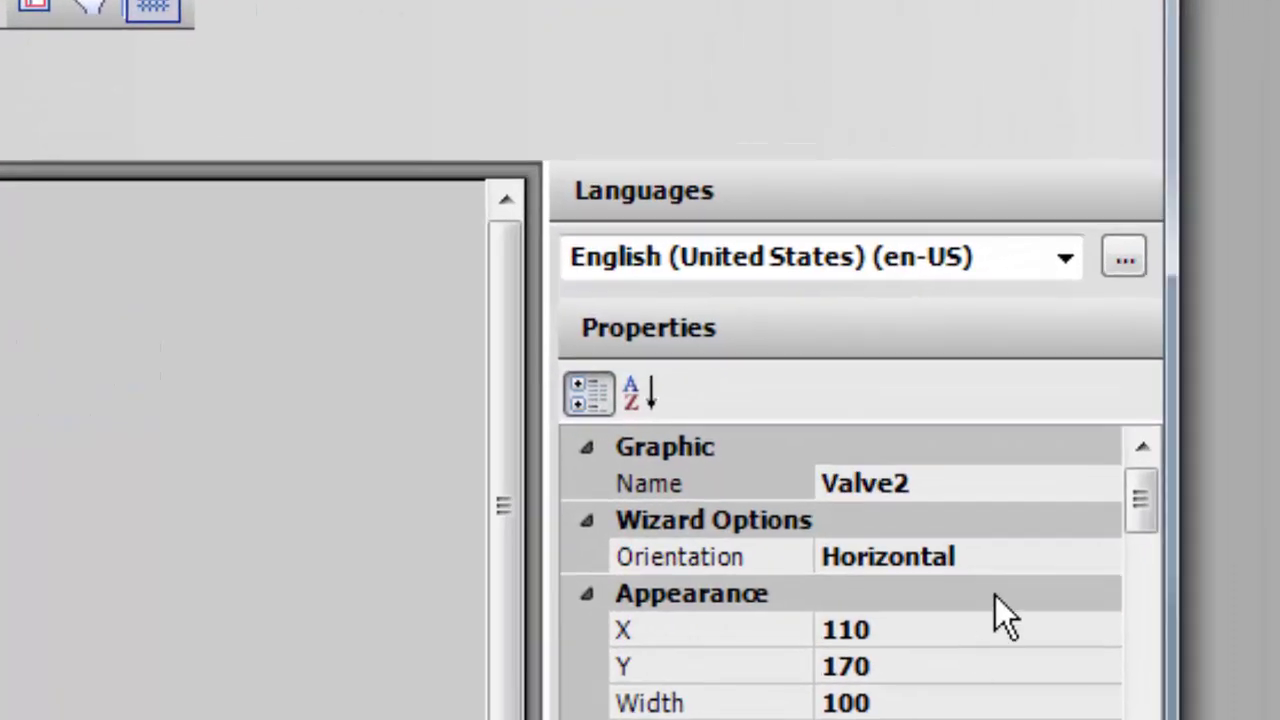
pyautogui.click(1025, 557)
pyautogui.click(1103, 560)
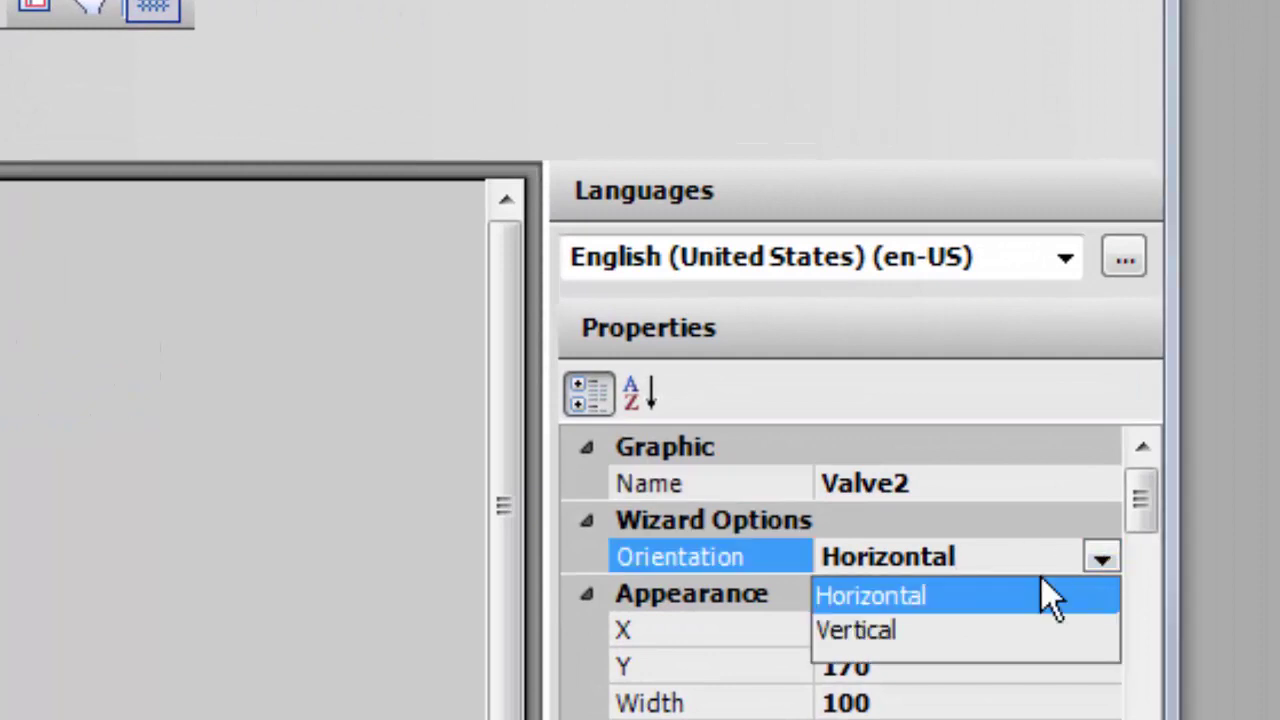
pyautogui.click(952, 639)
# Paste SimpleValve_001 into Valve2's OwningObject and close the graphic editor.
pyautogui.moveTo(1142, 509); pyautogui.dragTo(1146, 640)
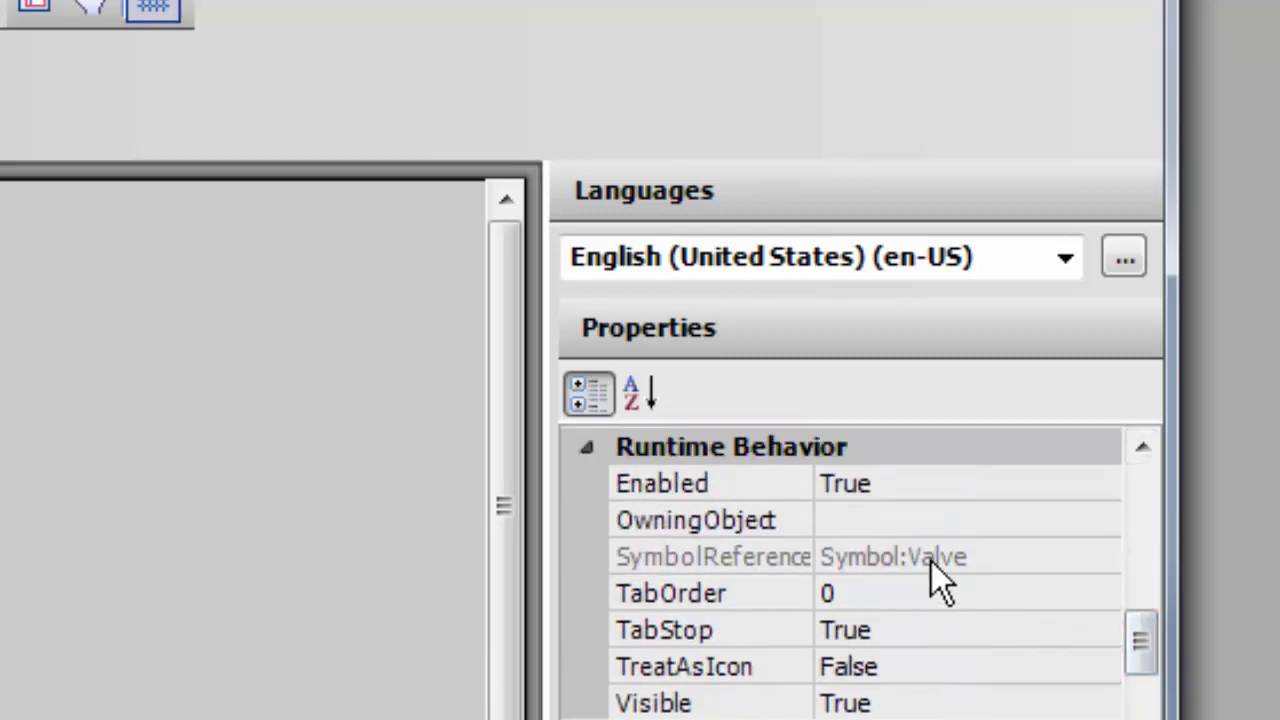
pyautogui.rightClick(897, 522)
pyautogui.click(1000, 712)
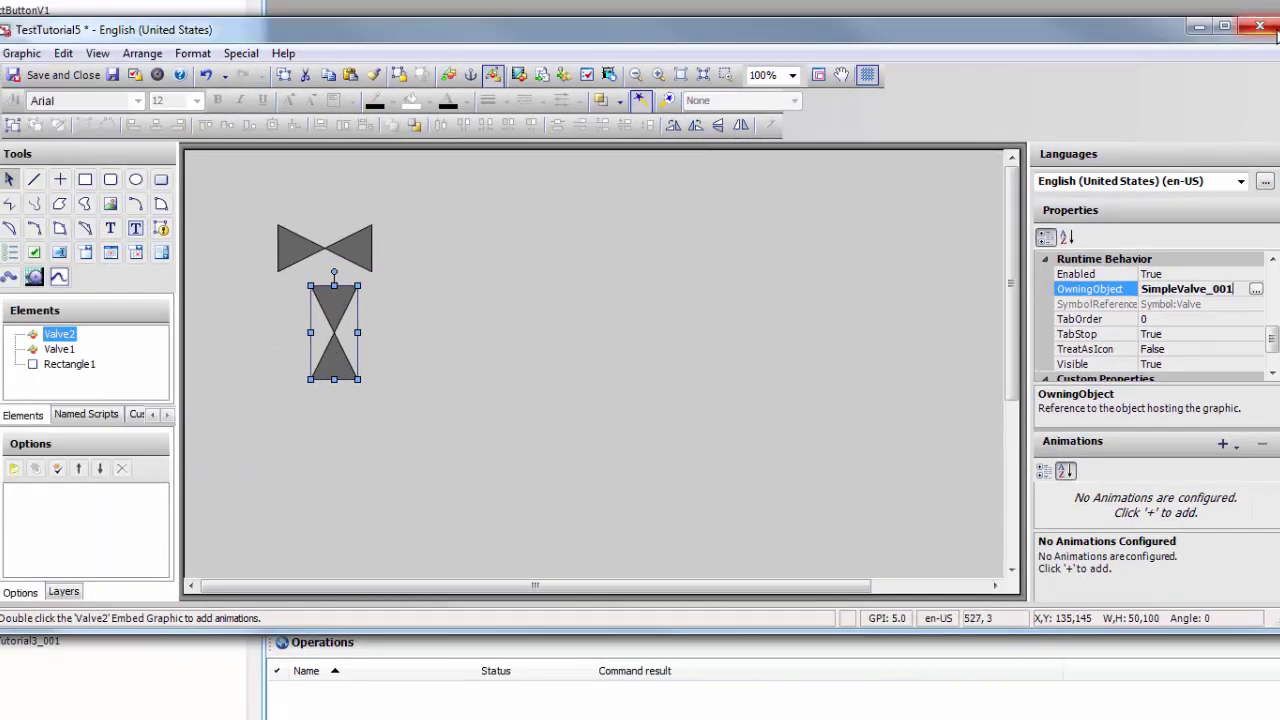
pyautogui.click(1259, 25)
# Save and check in TestTutorial5 without a comment, then deploy Tutorial3 under ViewEngine_001.
pyautogui.click(718, 437)
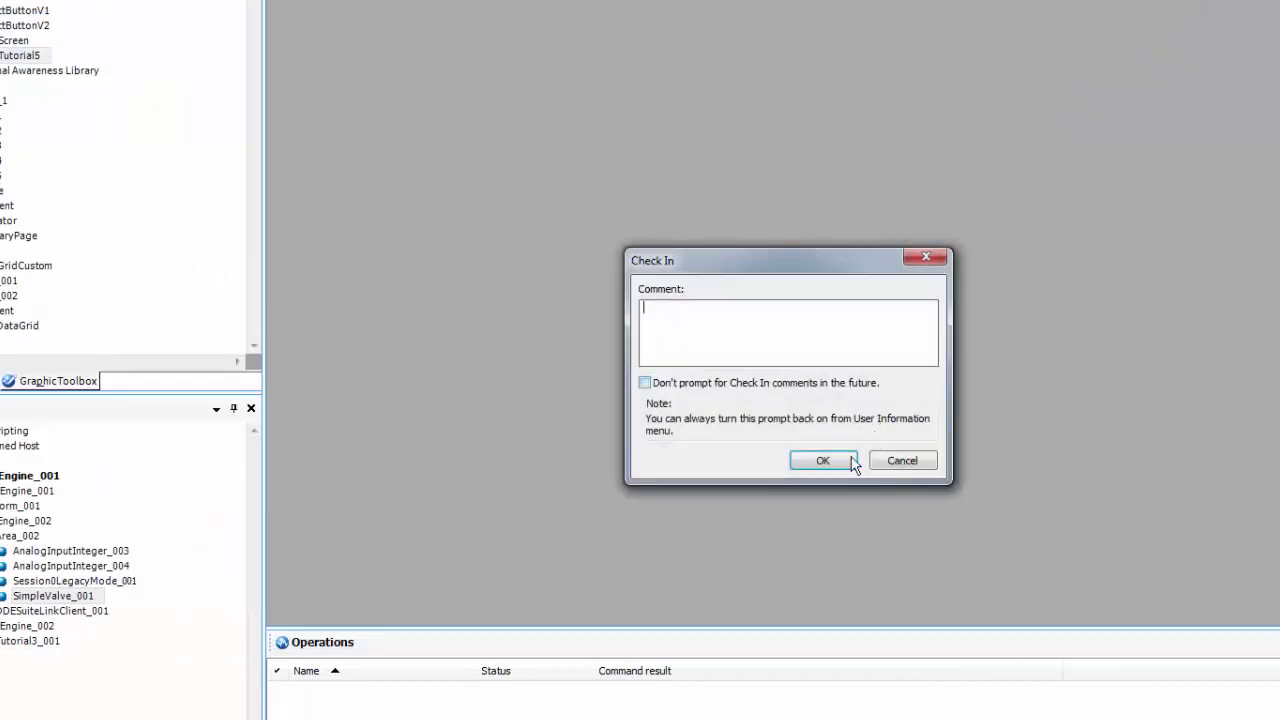
pyautogui.click(826, 460)
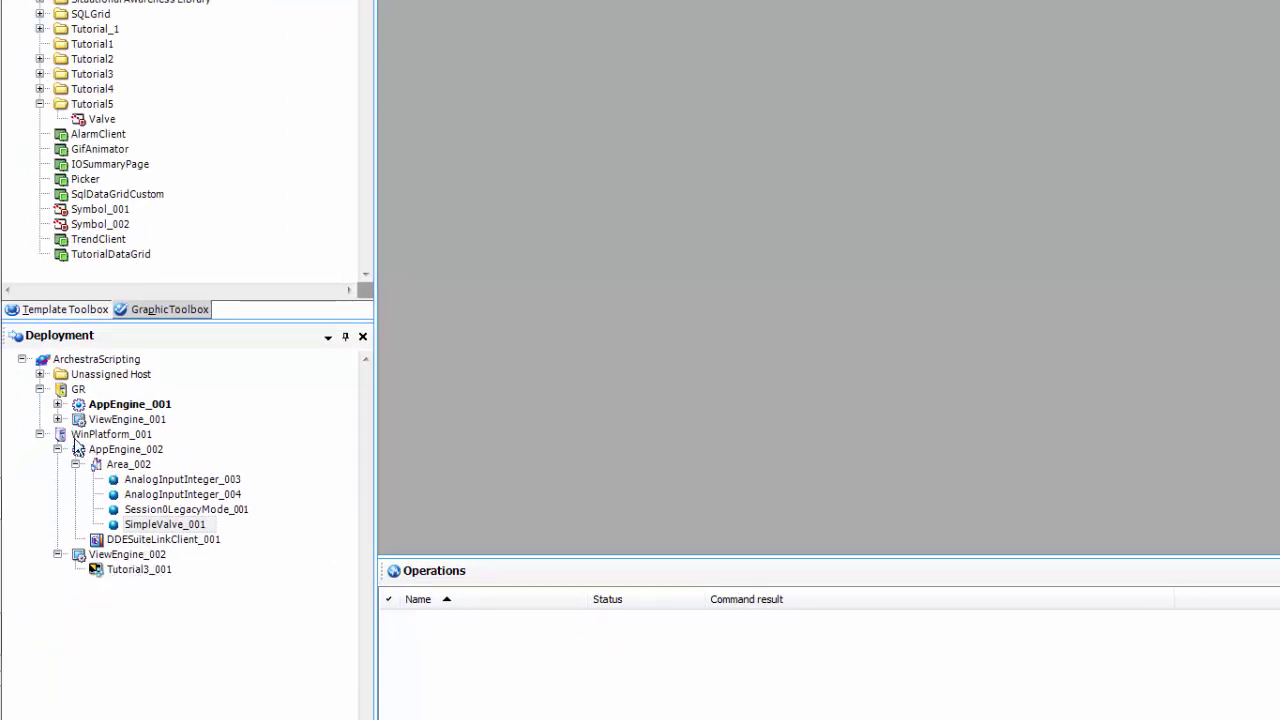
pyautogui.click(120, 449)
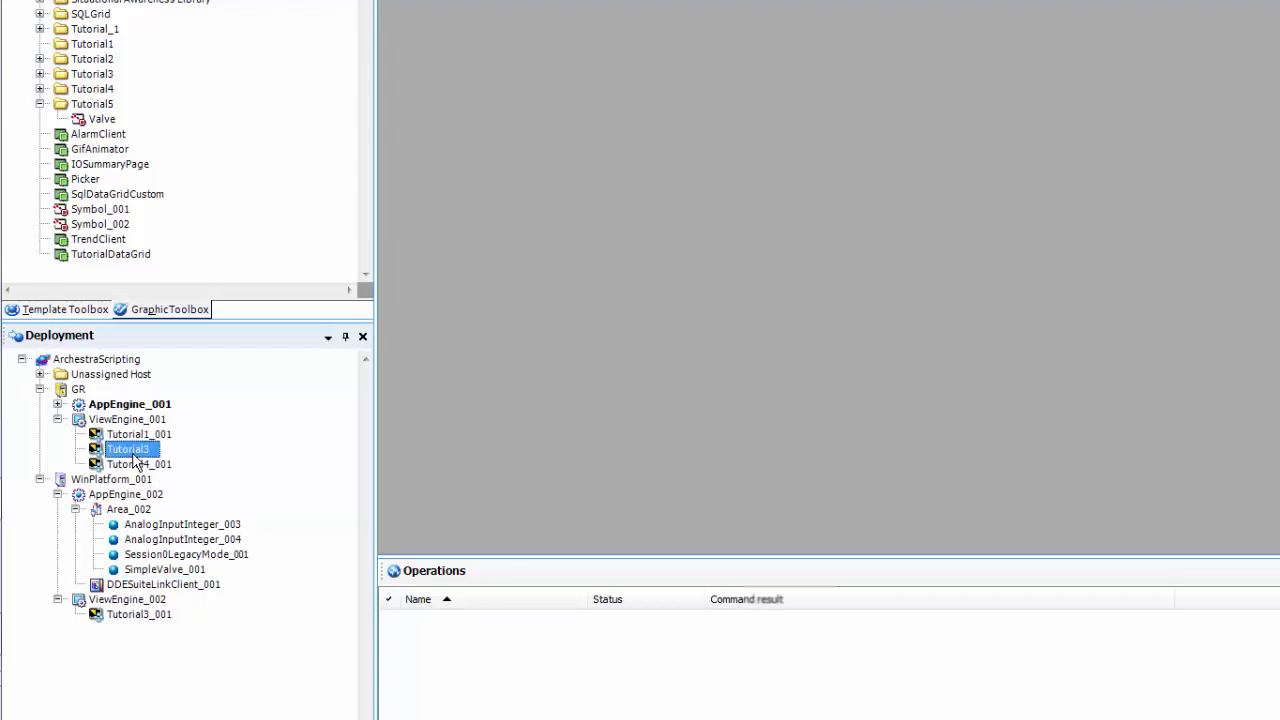
pyautogui.rightClick(122, 449)
pyautogui.click(176, 549)
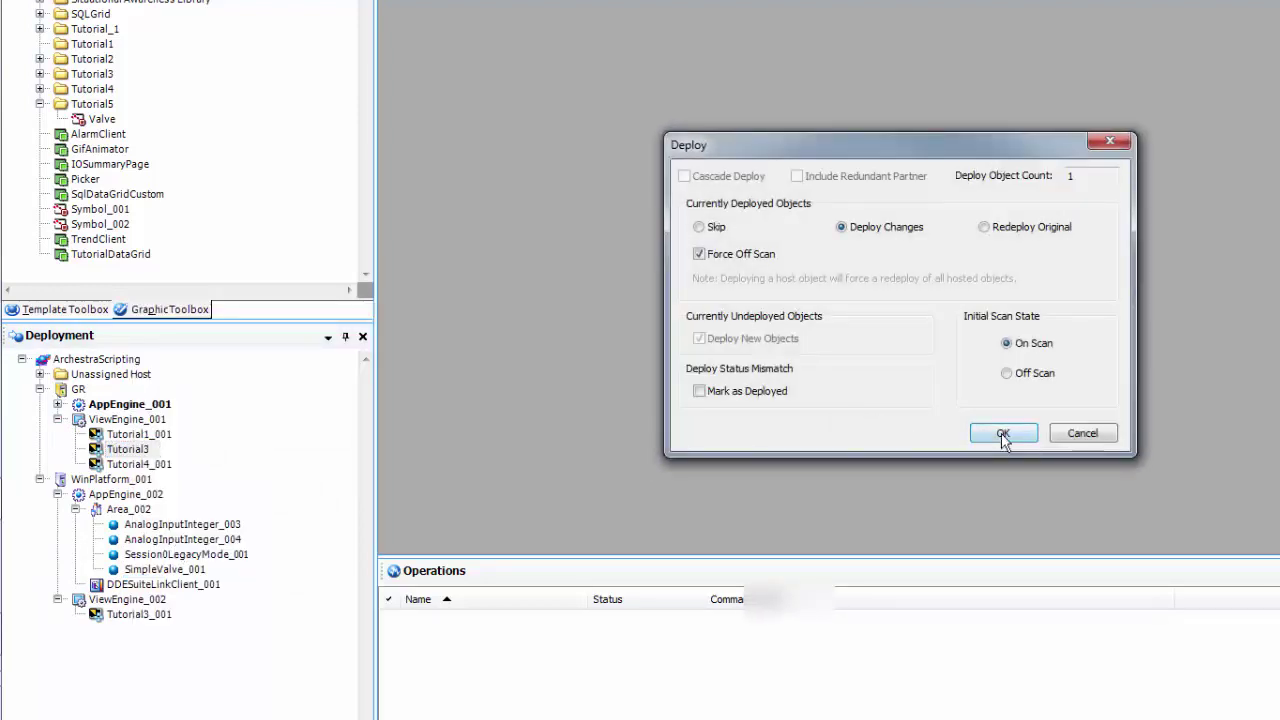
pyautogui.click(917, 430)
pyautogui.click(1070, 404)
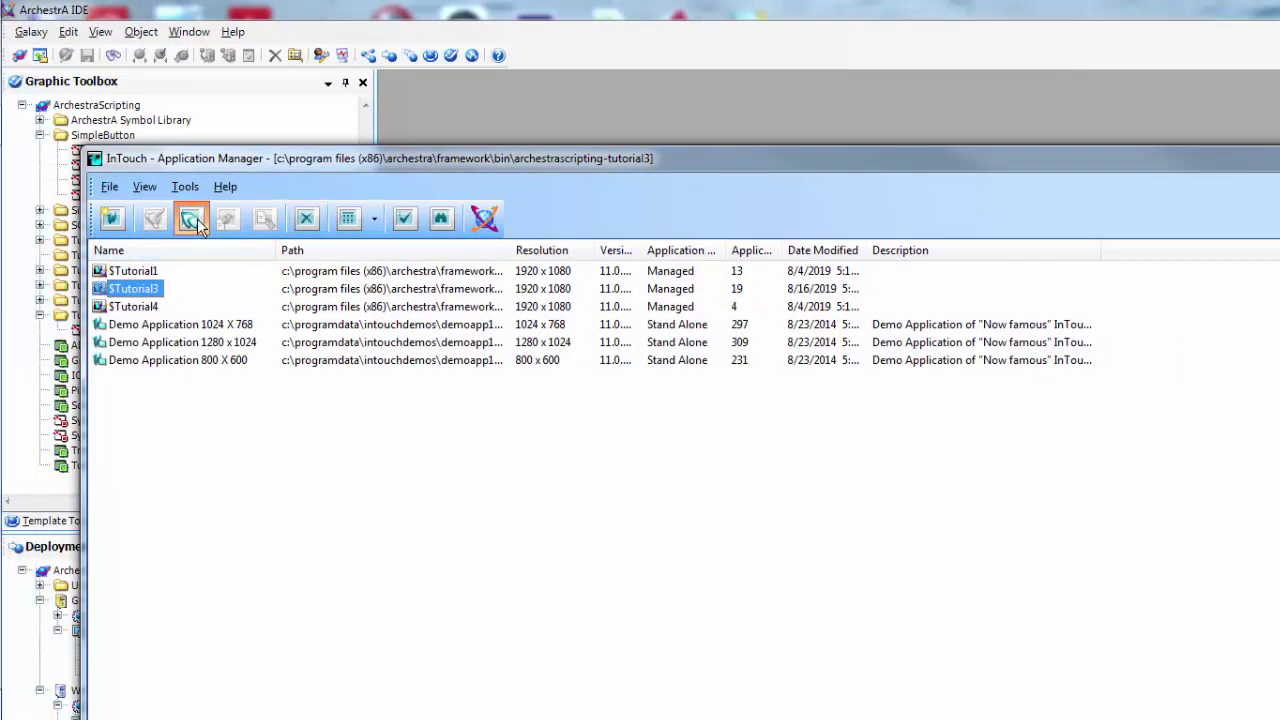
# Launch WindowViewer for Tutorial3 and open the Tutorial5 window via File > Open Window.
pyautogui.click(192, 218)
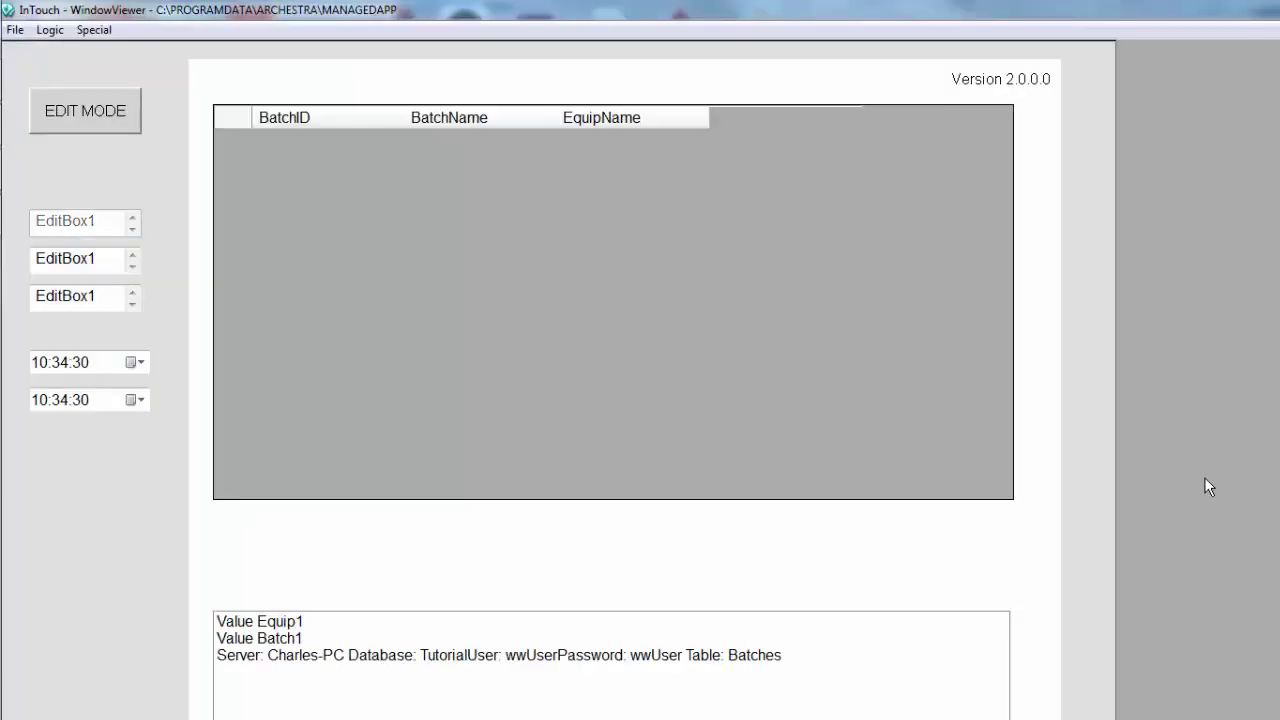
pyautogui.click(15, 31)
pyautogui.click(42, 52)
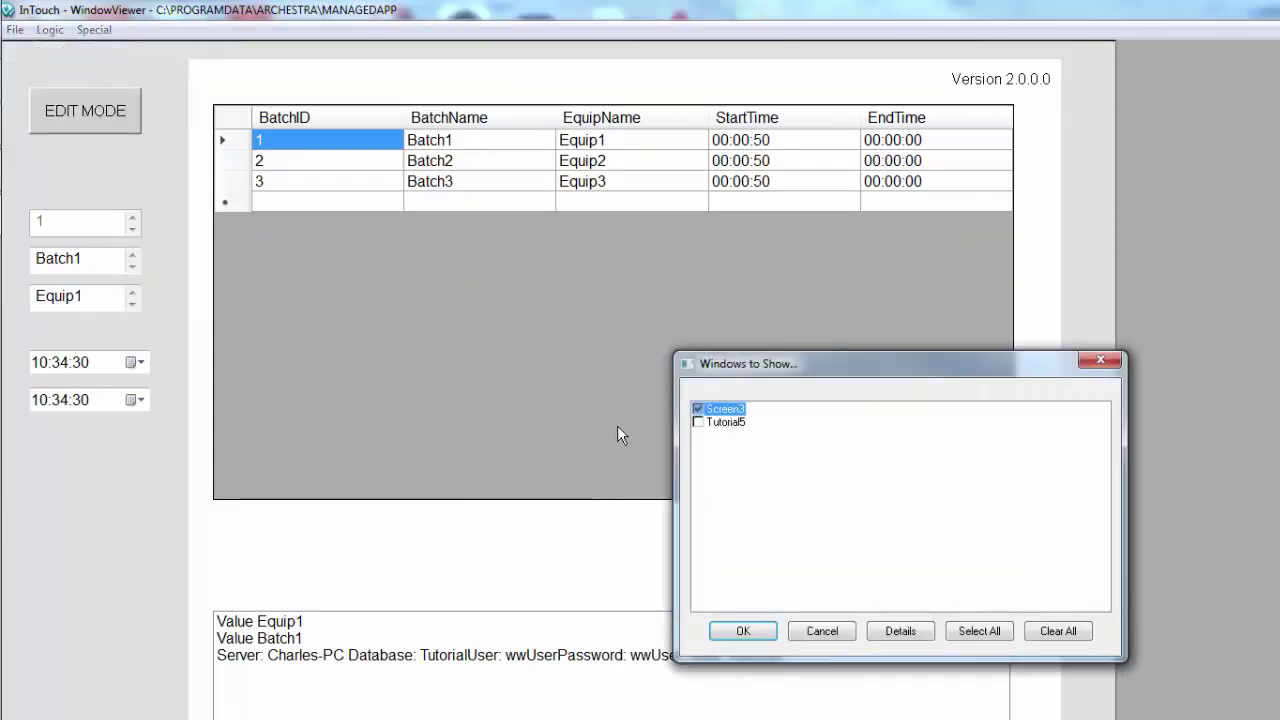
pyautogui.click(708, 423)
pyautogui.click(743, 631)
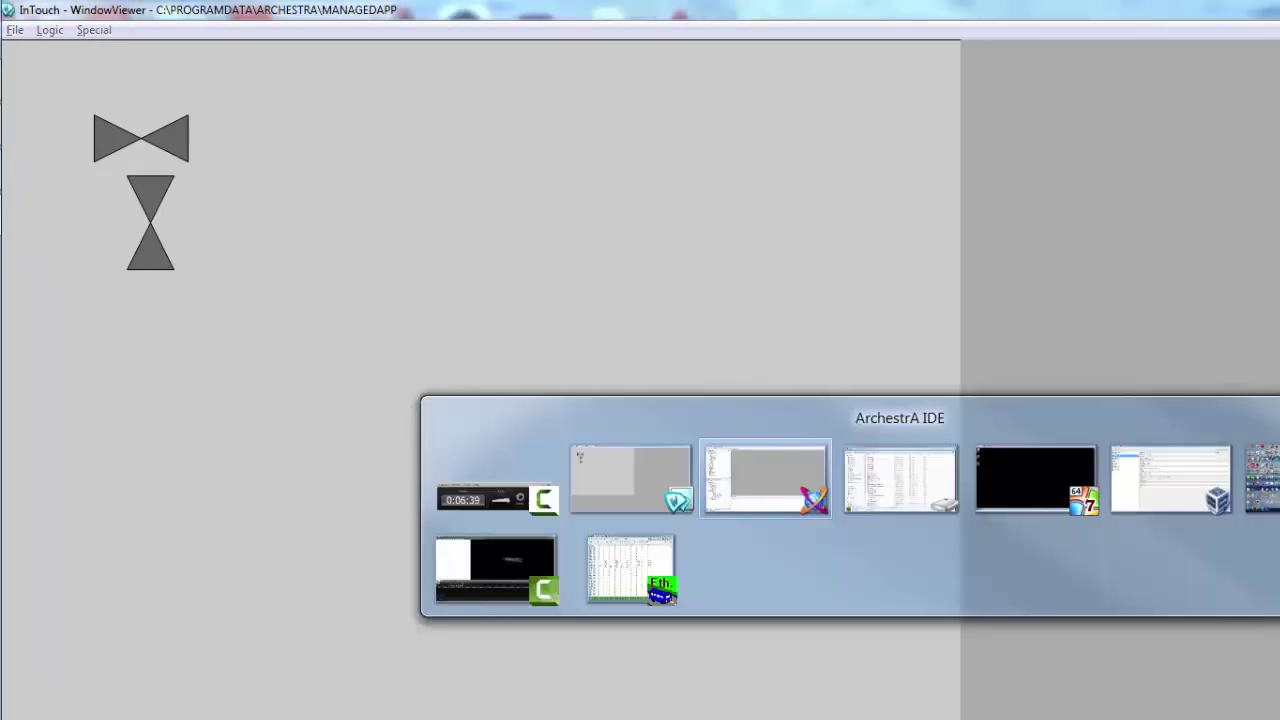
pyautogui.hotkey('alt', 'Tab')
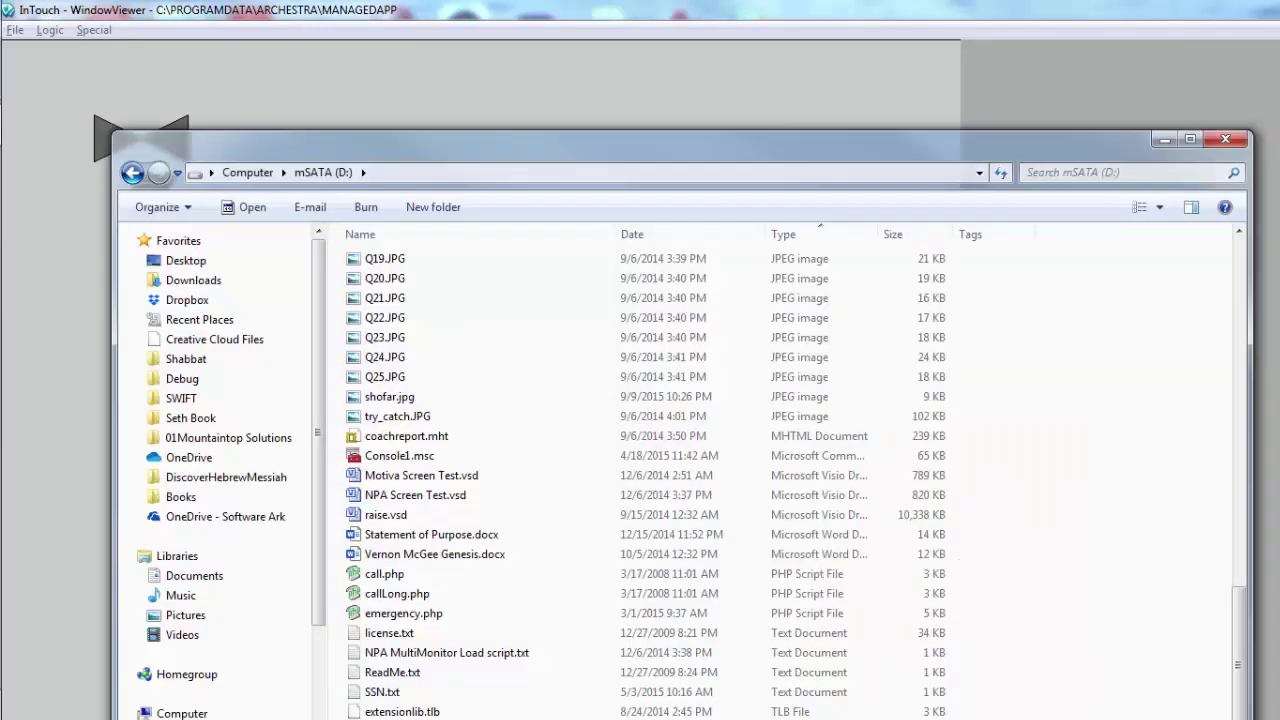
pyautogui.hotkey('alt', 'Tab')
# Return to ArchestrA IDE and bring up SimpleValve_001's actions in the Deployment tree.
pyautogui.press('Tab')
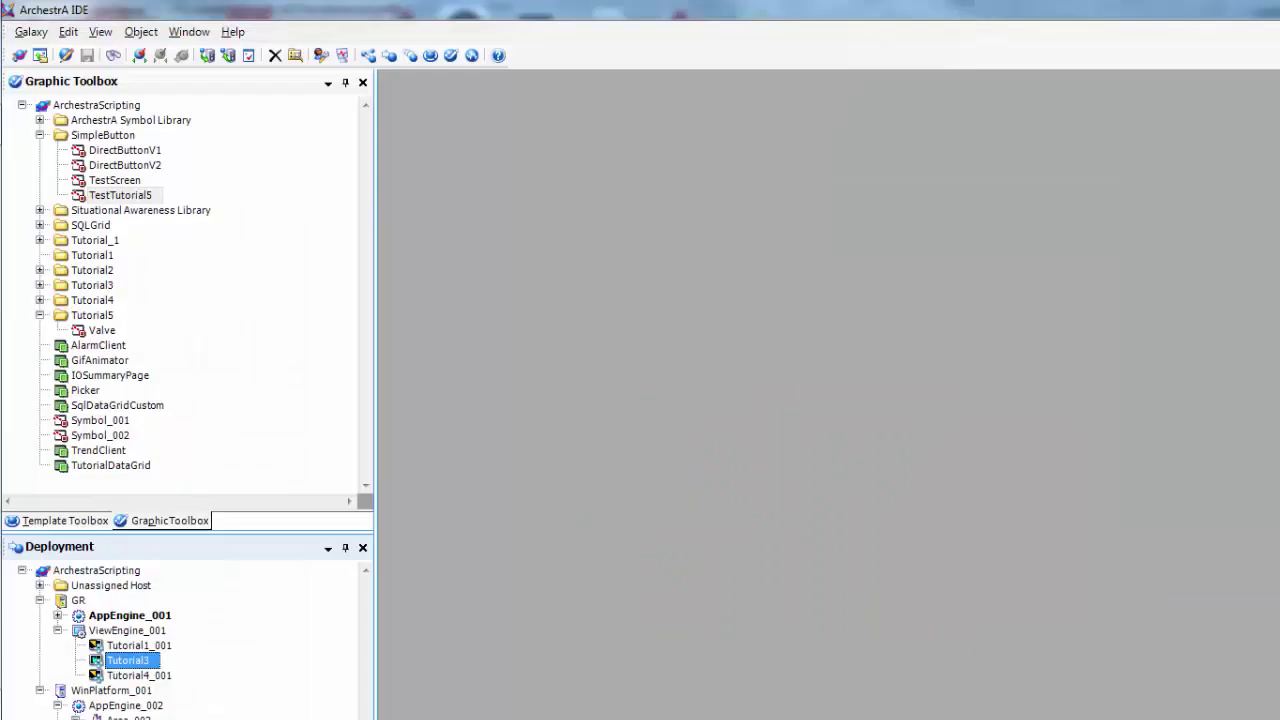
pyautogui.hotkey('shift', 'F10')
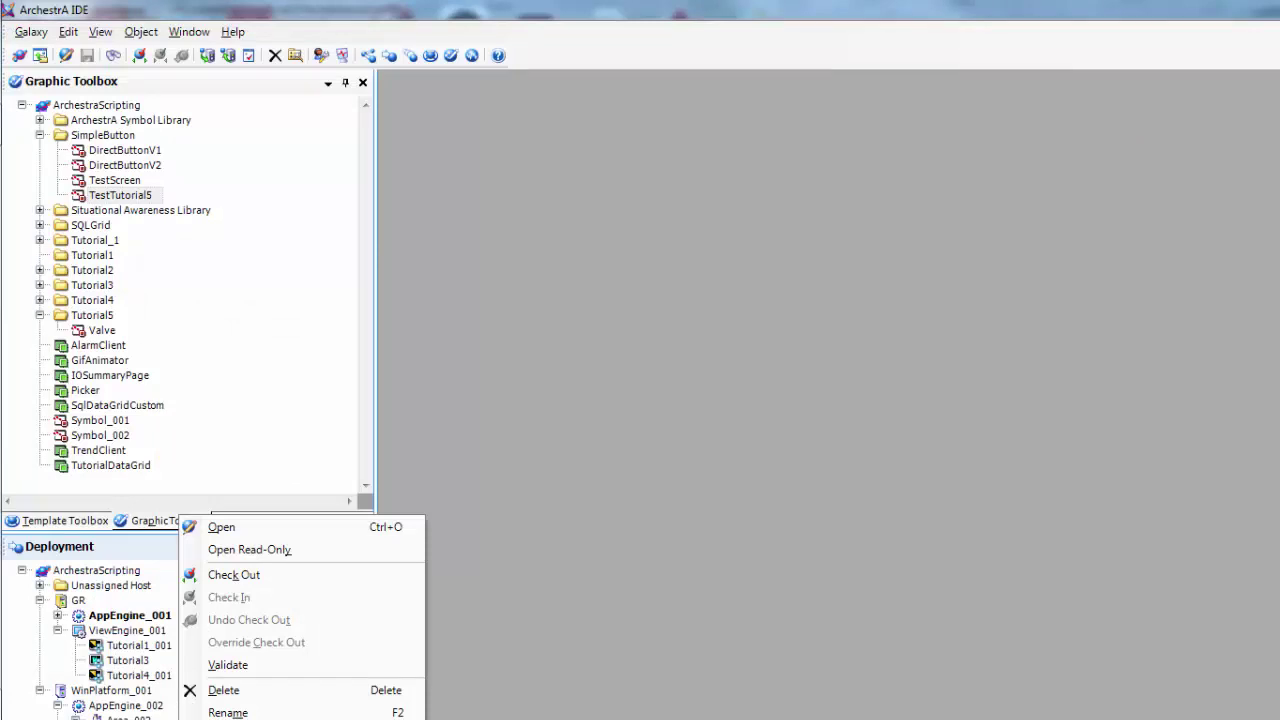
pyautogui.press('Escape')
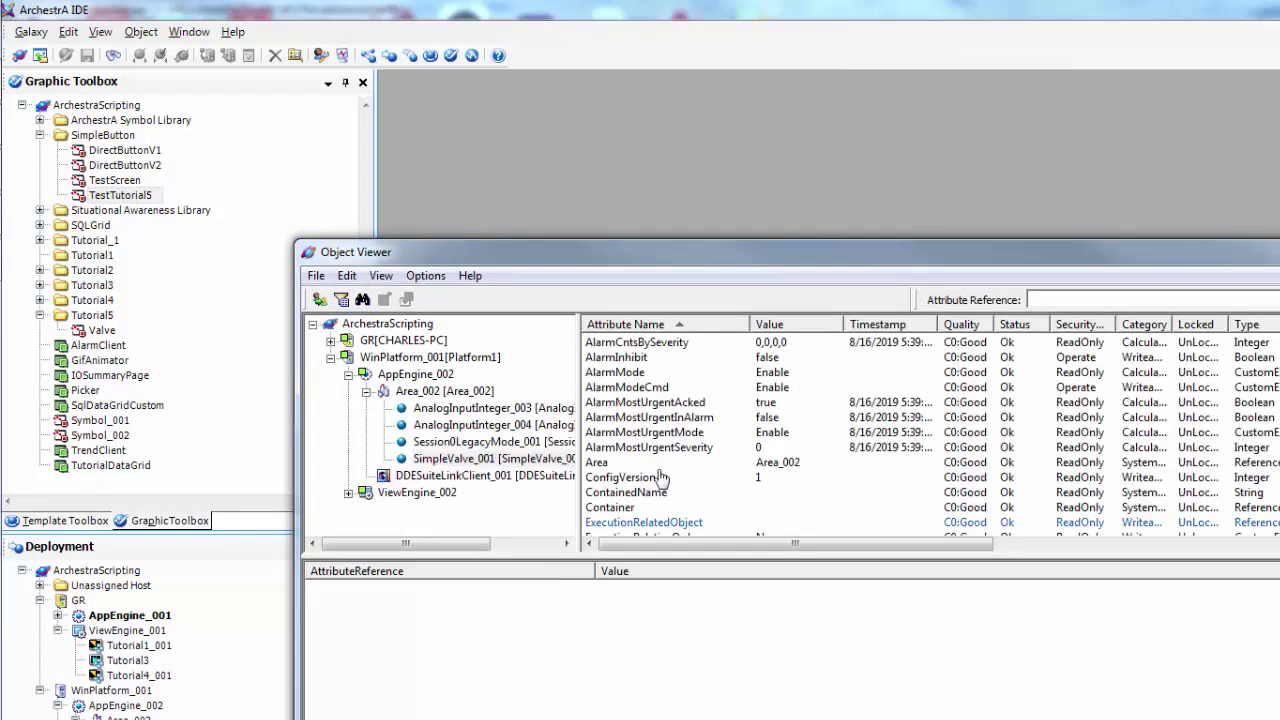
# Add SimpleValve_001's Value attribute to the watch list and shrink Object Viewer beside the valves.
pyautogui.scroll(-10, 676, 436)
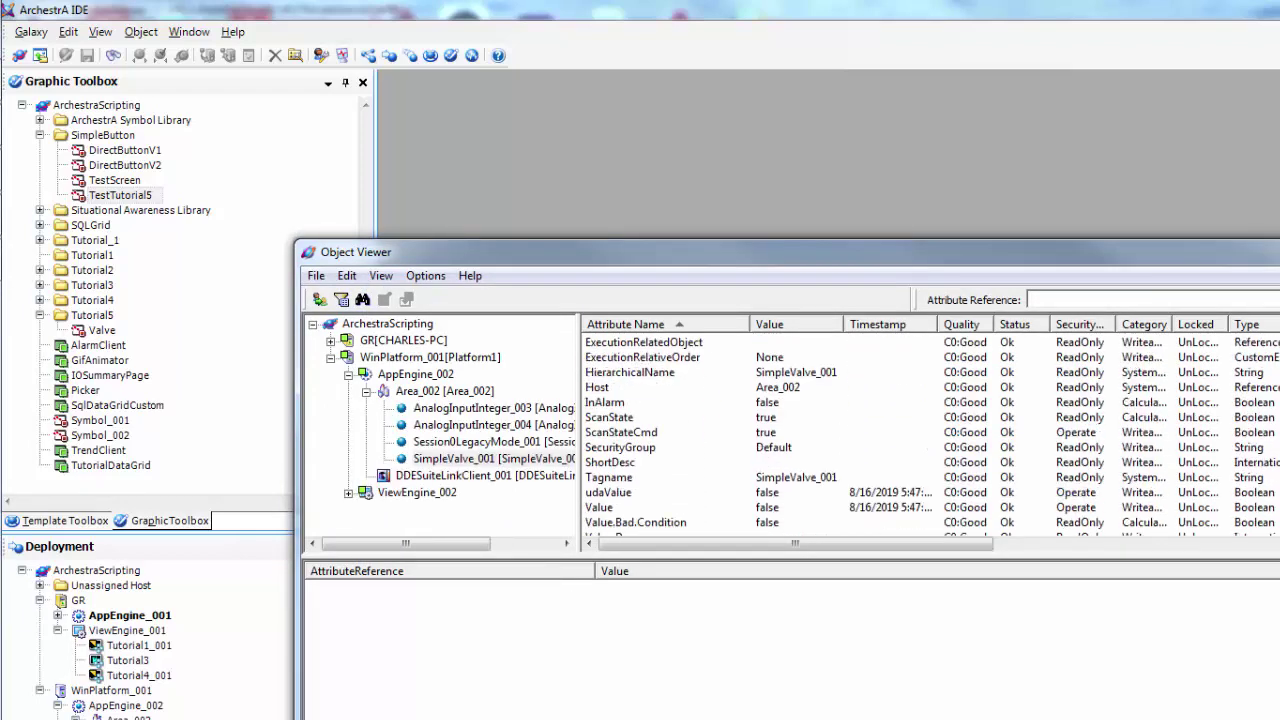
pyautogui.moveTo(600, 432); pyautogui.dragTo(573, 656)
pyautogui.hotkey('alt', 'Tab')
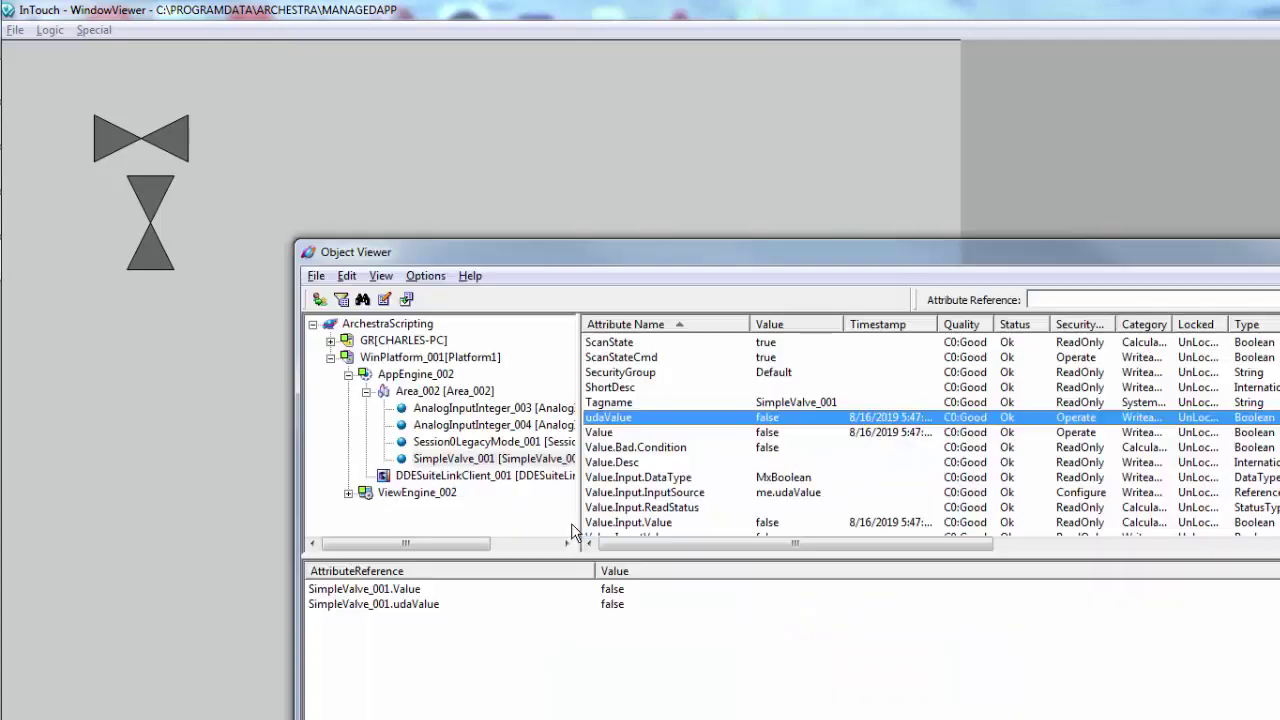
pyautogui.moveTo(971, 242); pyautogui.dragTo(1279, 163)
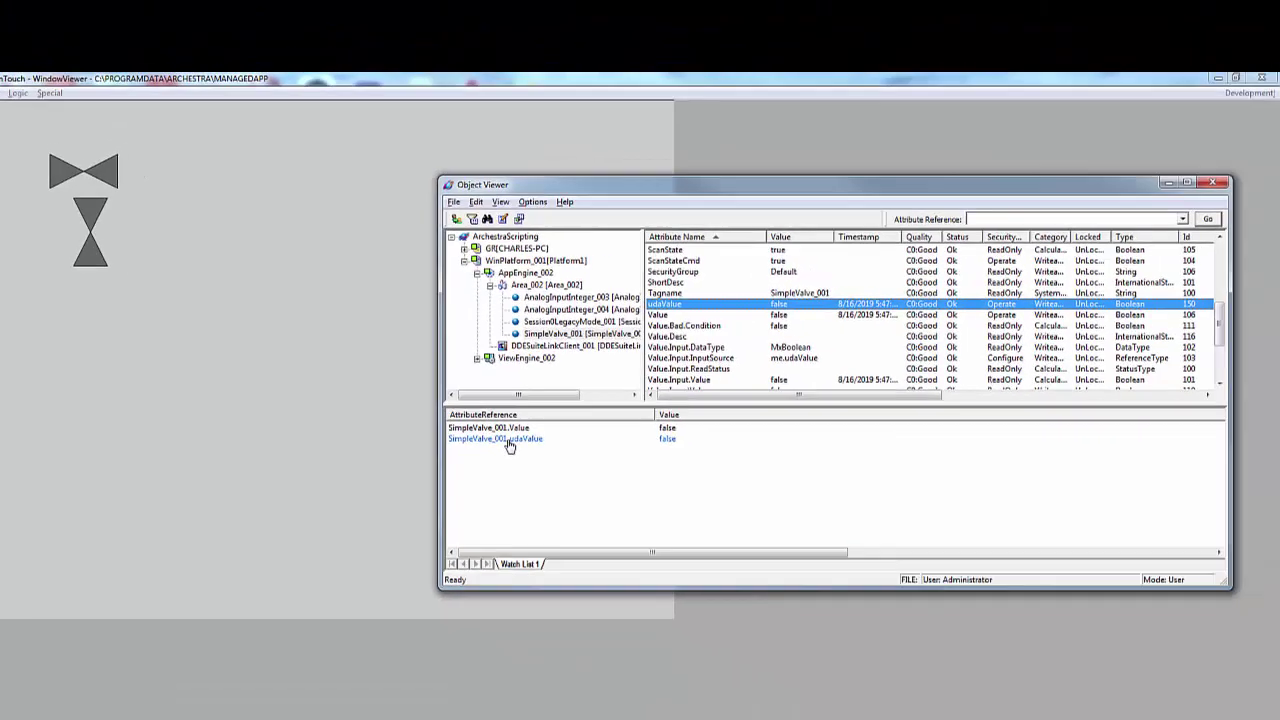
# Set udaValue to true, then false, then choose true again to toggle the valves.
pyautogui.click(735, 510)
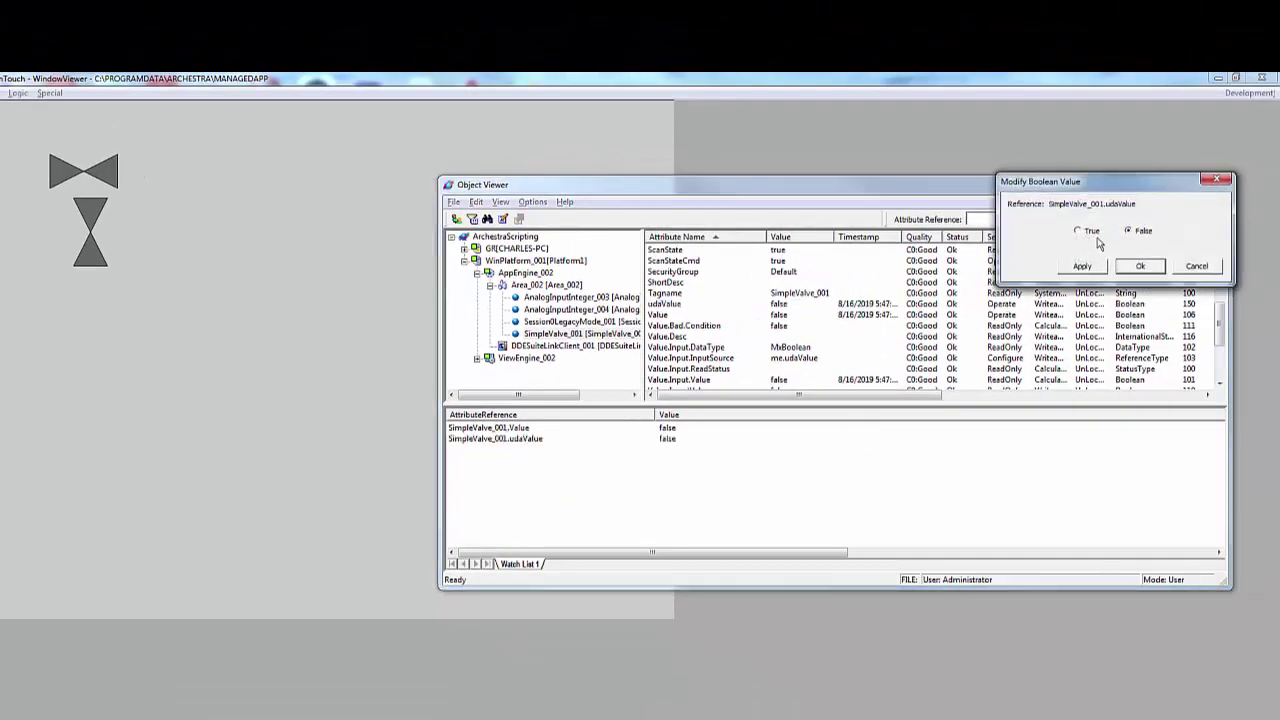
pyautogui.click(1079, 232)
pyautogui.click(1086, 266)
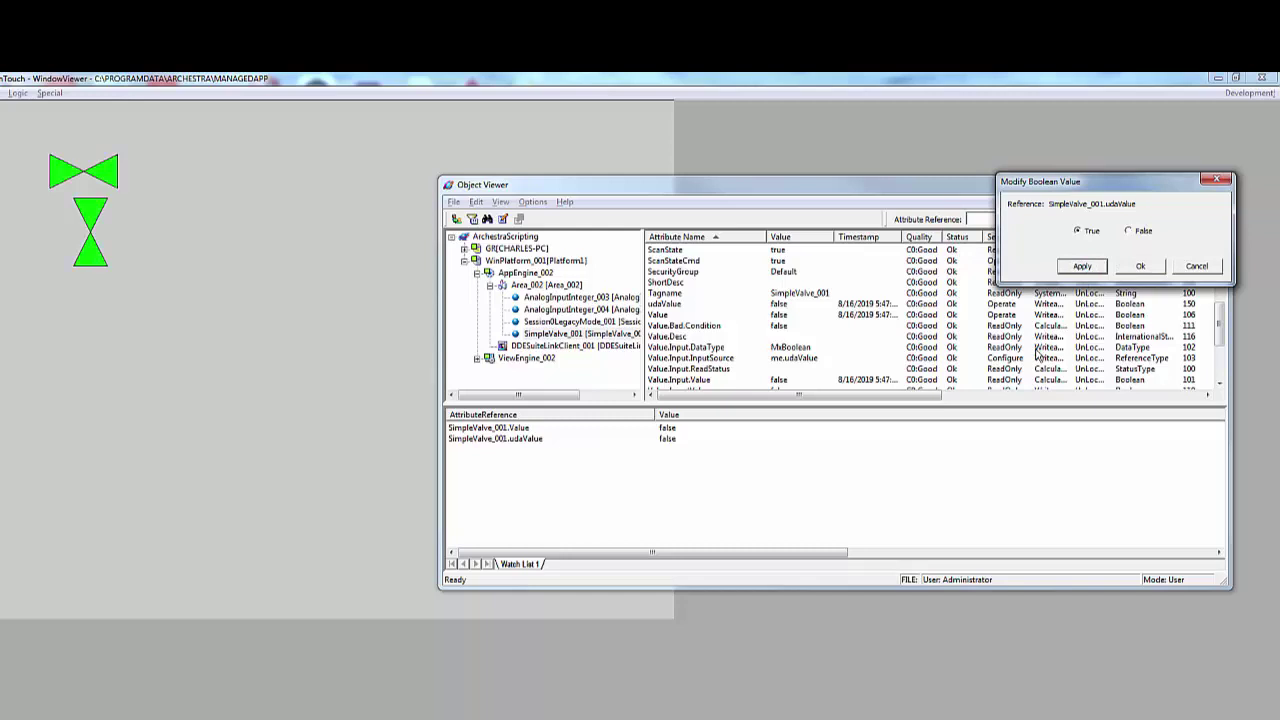
pyautogui.click(1128, 231)
pyautogui.click(1082, 266)
pyautogui.click(1080, 231)
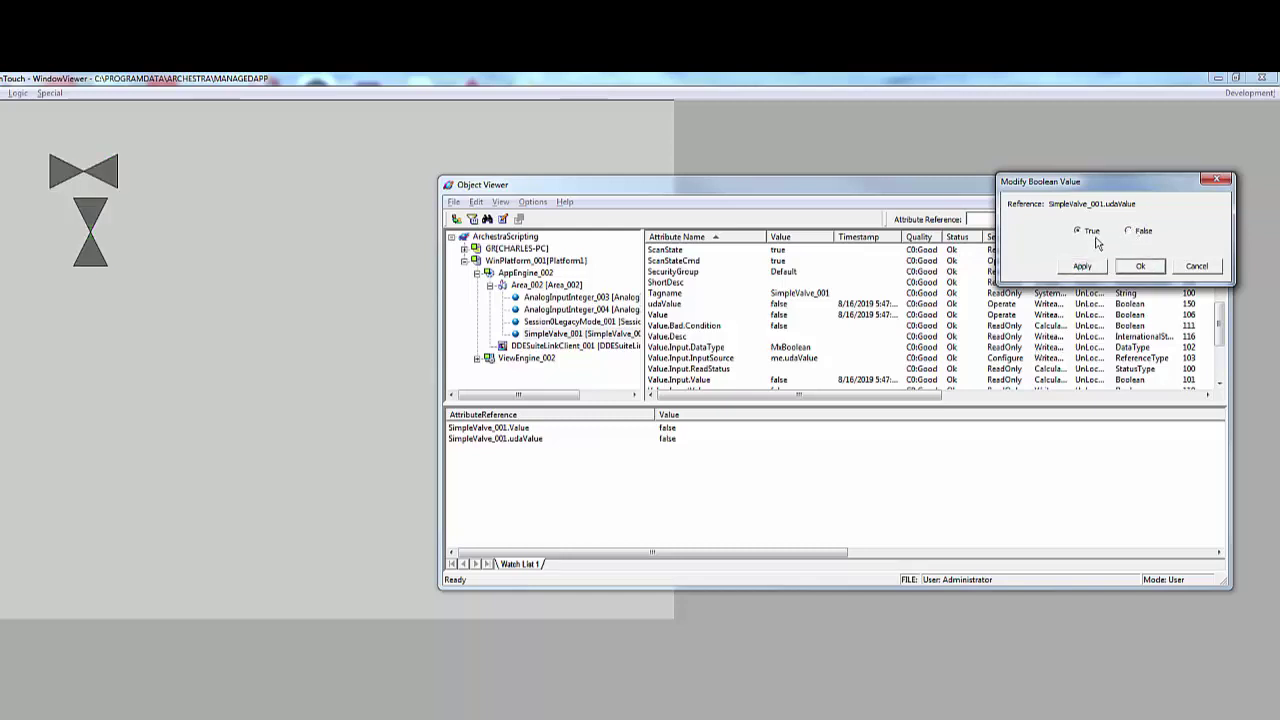